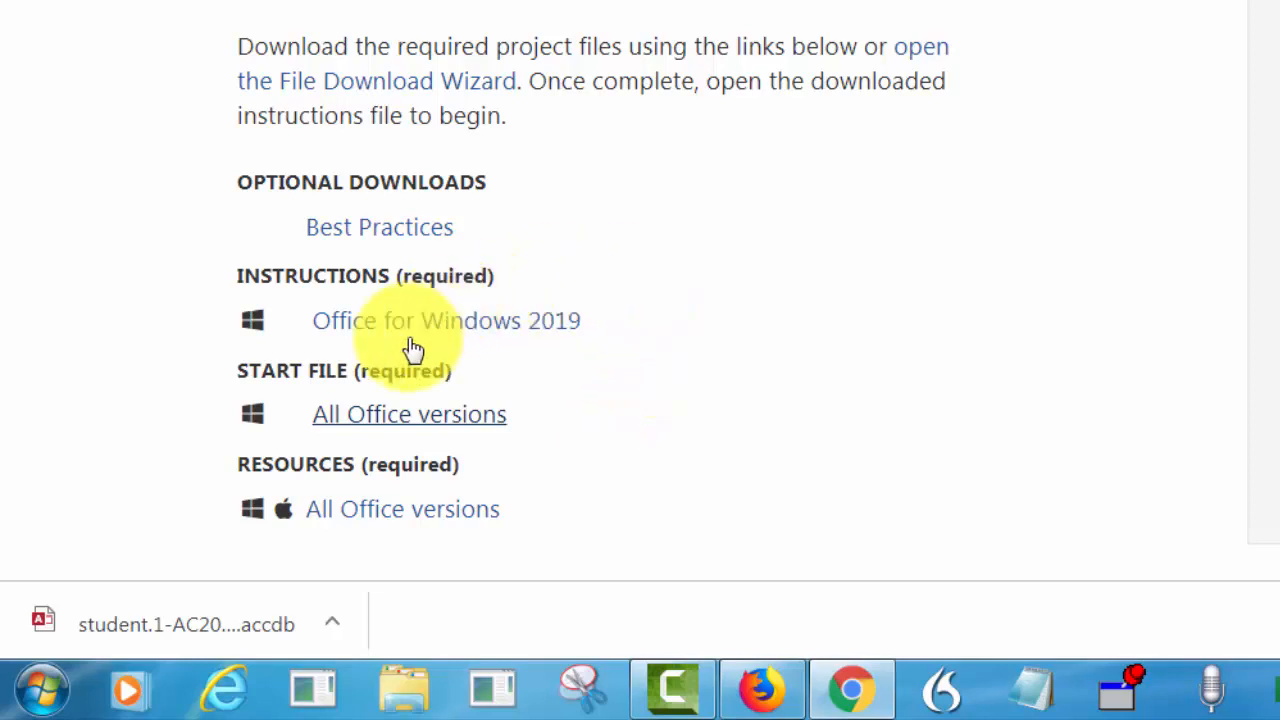
- Download the MembersDataFile resource spreadsheet from the Guided Project 1-2 assignment page
click(401, 522)
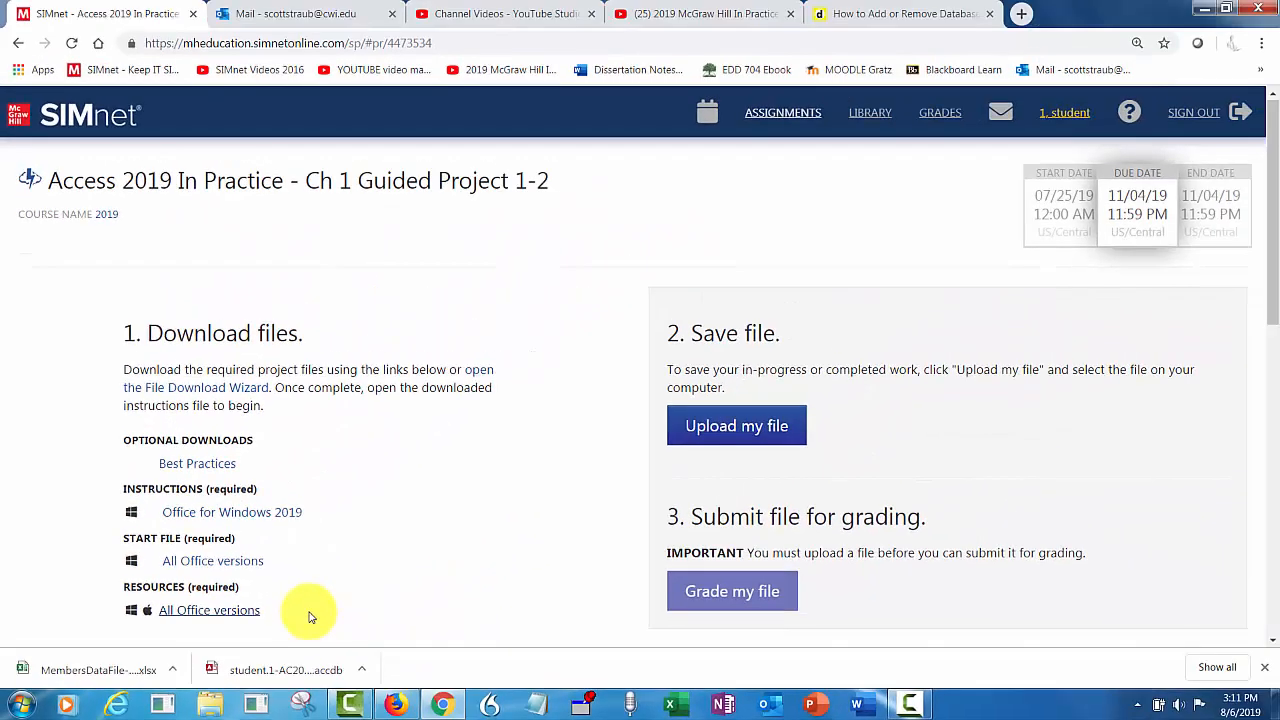
- Browse the SIMnet Instant Help on project resources, then open the downloaded Guided Project 1-2 database
click(1131, 116)
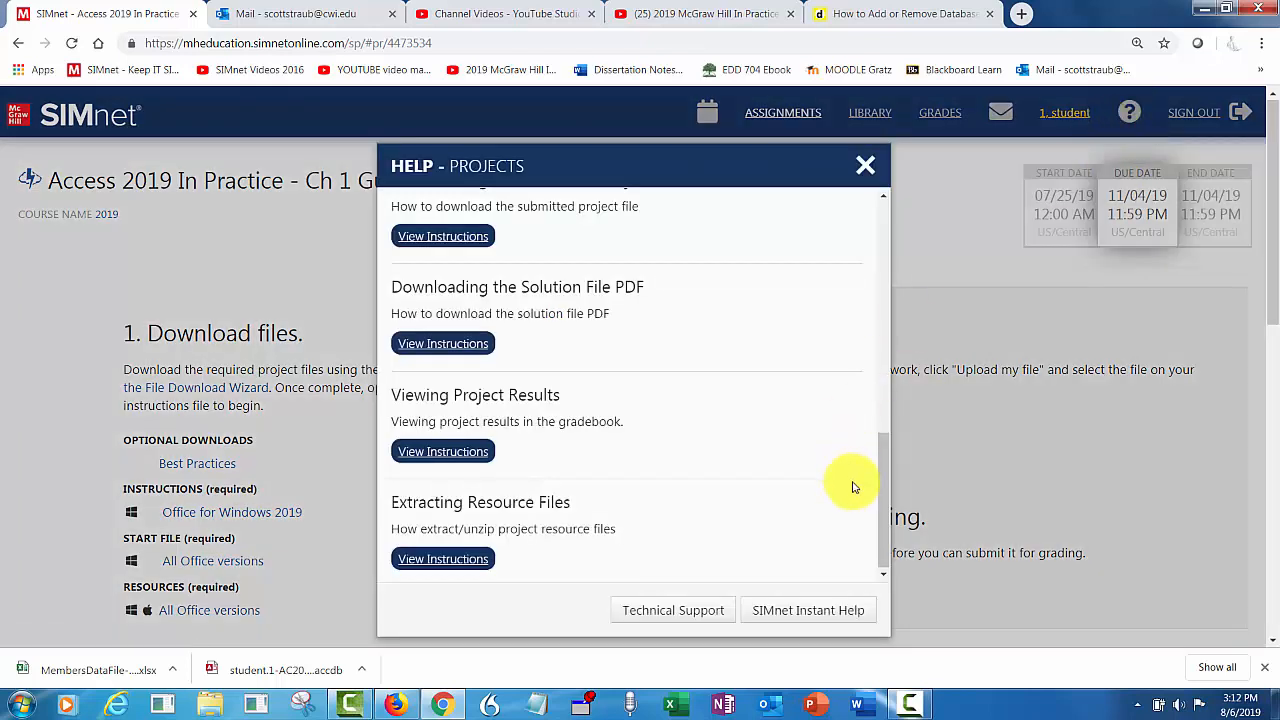
click(795, 609)
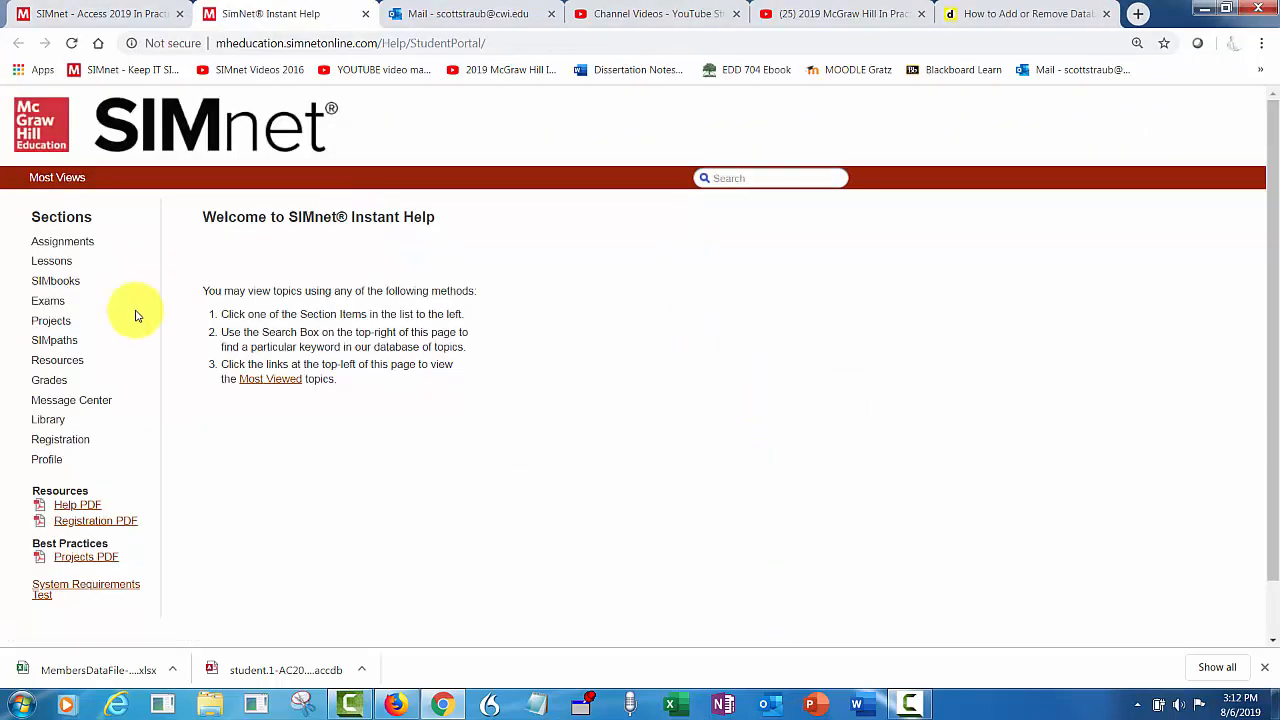
click(72, 366)
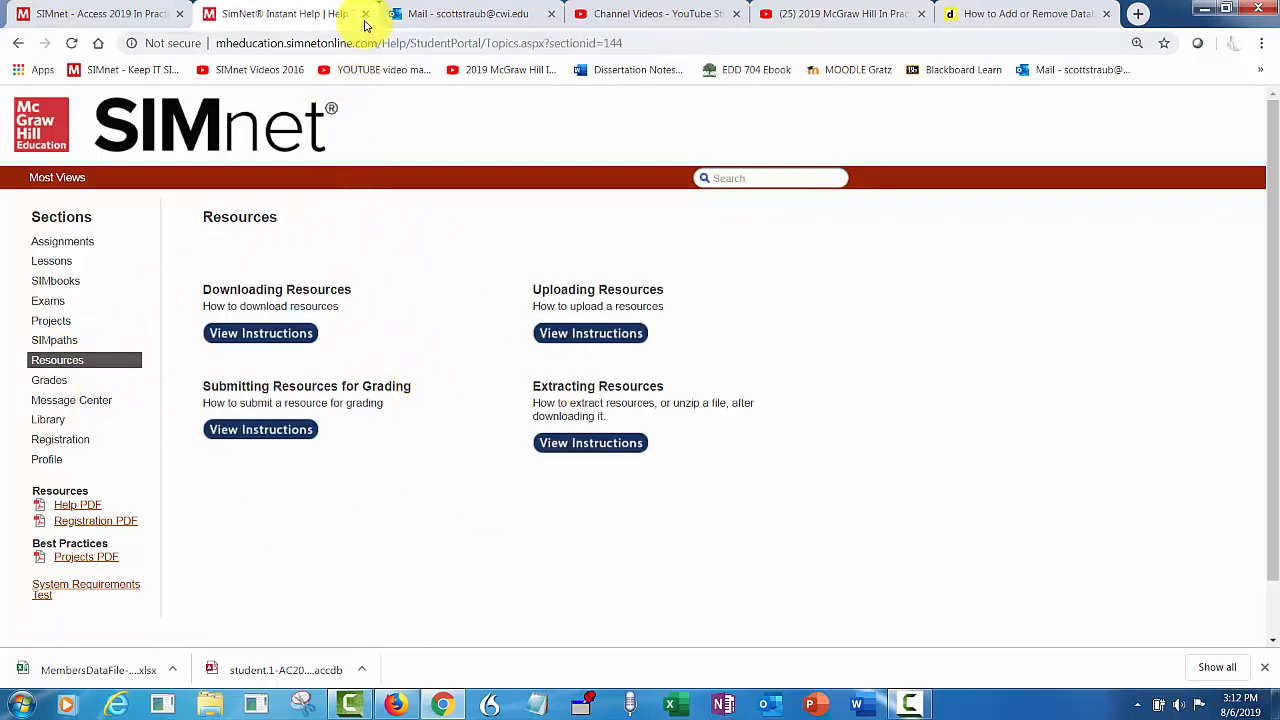
click(110, 14)
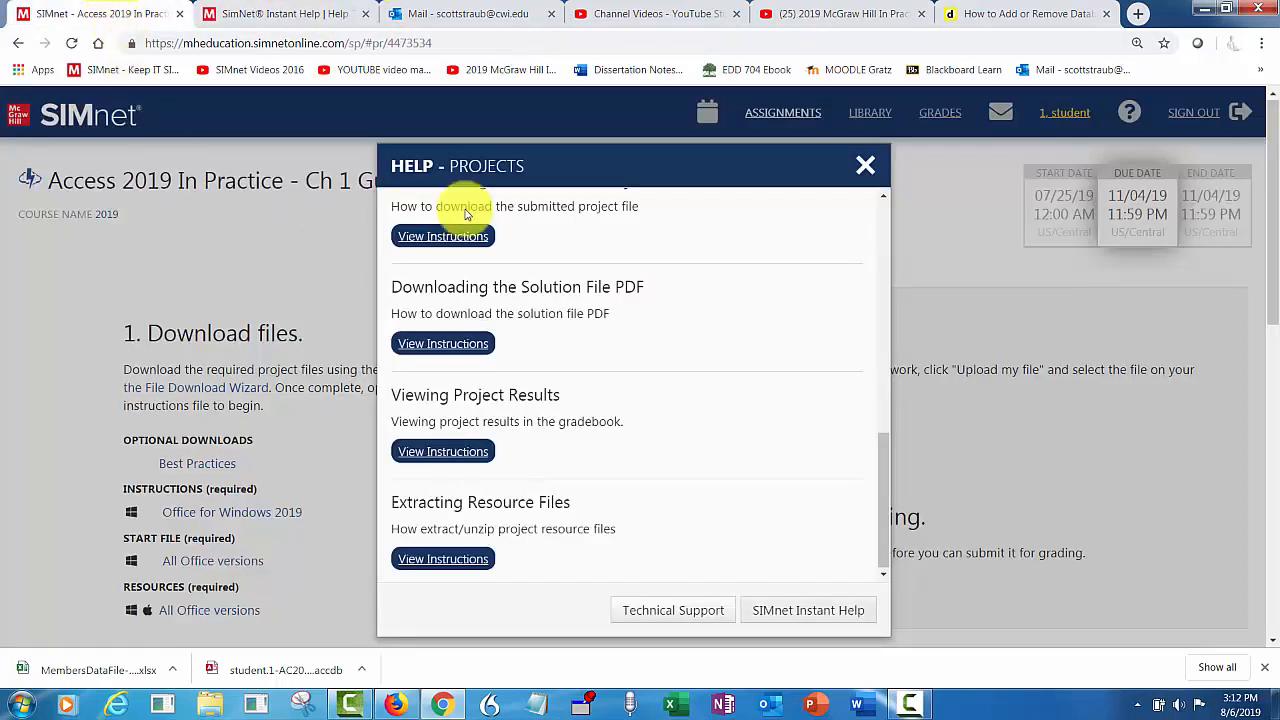
click(865, 165)
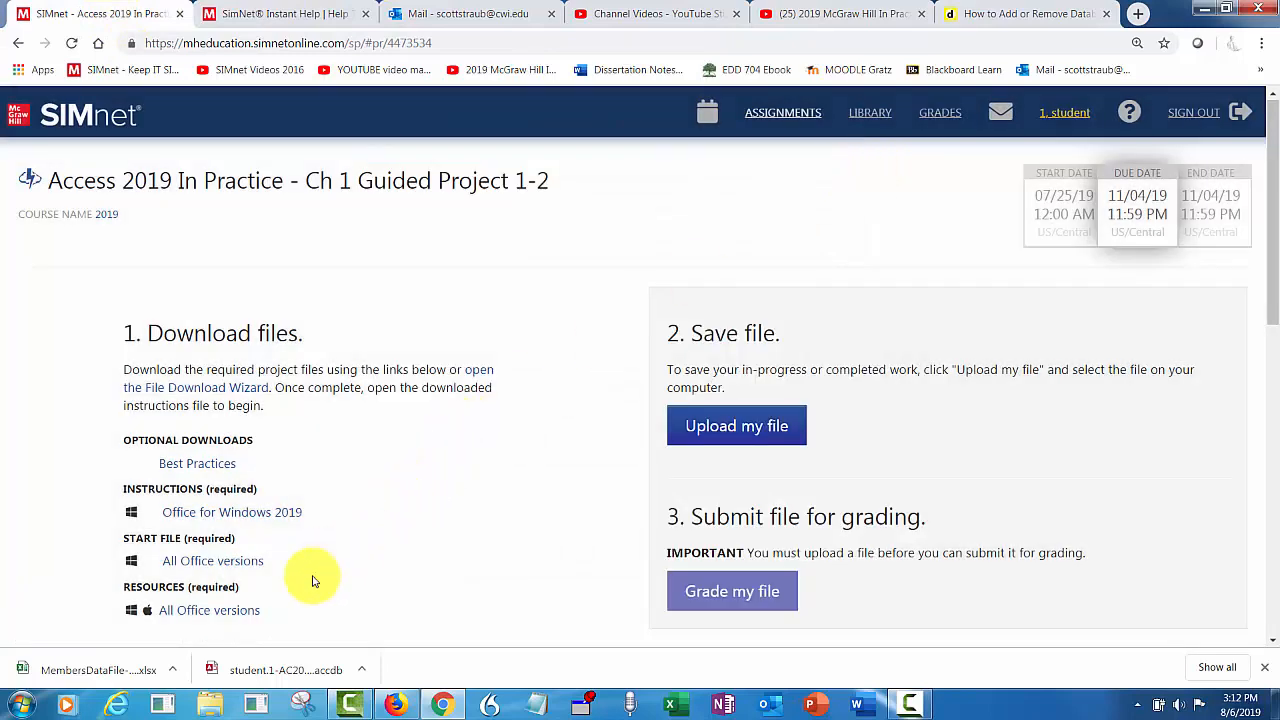
click(268, 670)
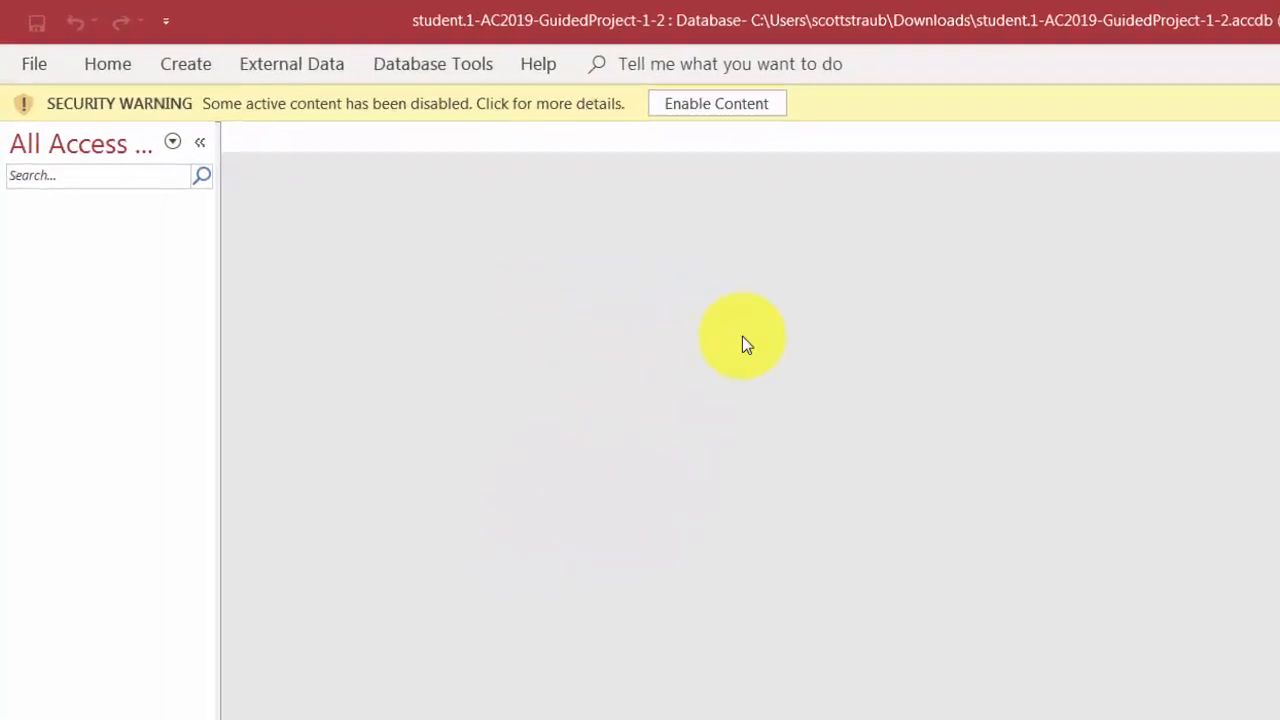
- Enable the database's active content and create a new blank table, Table1
click(748, 112)
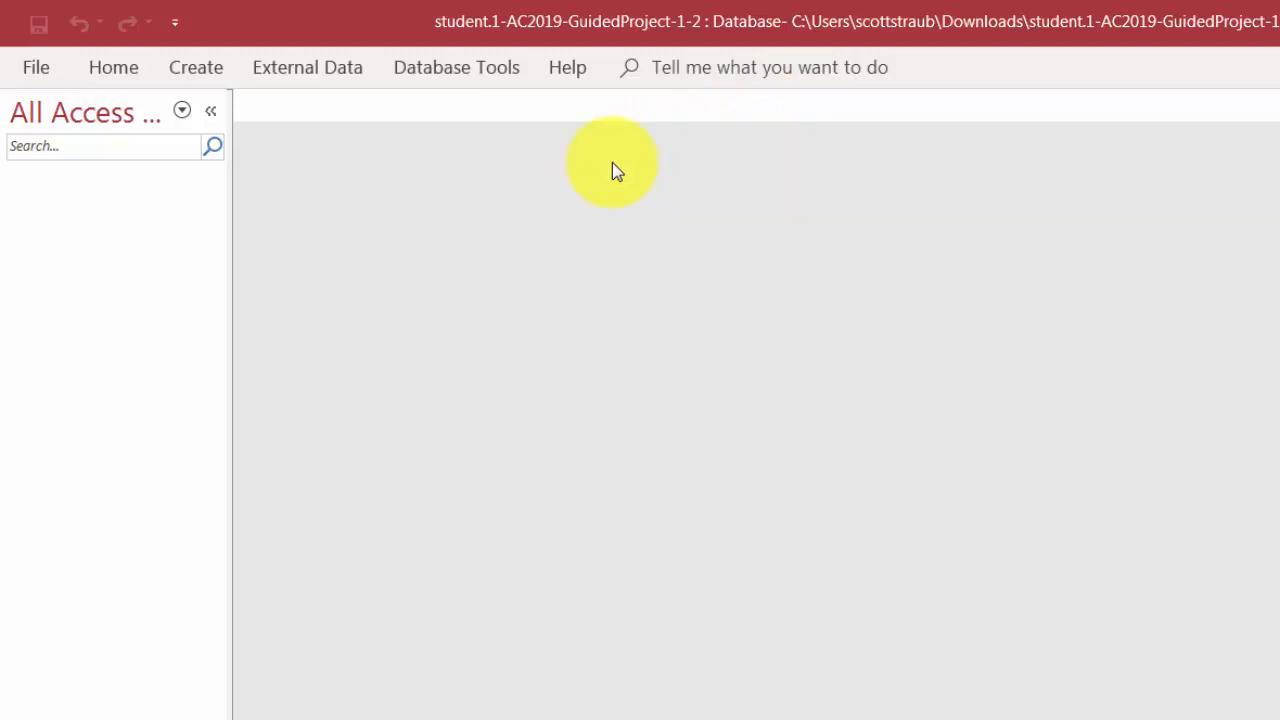
click(211, 66)
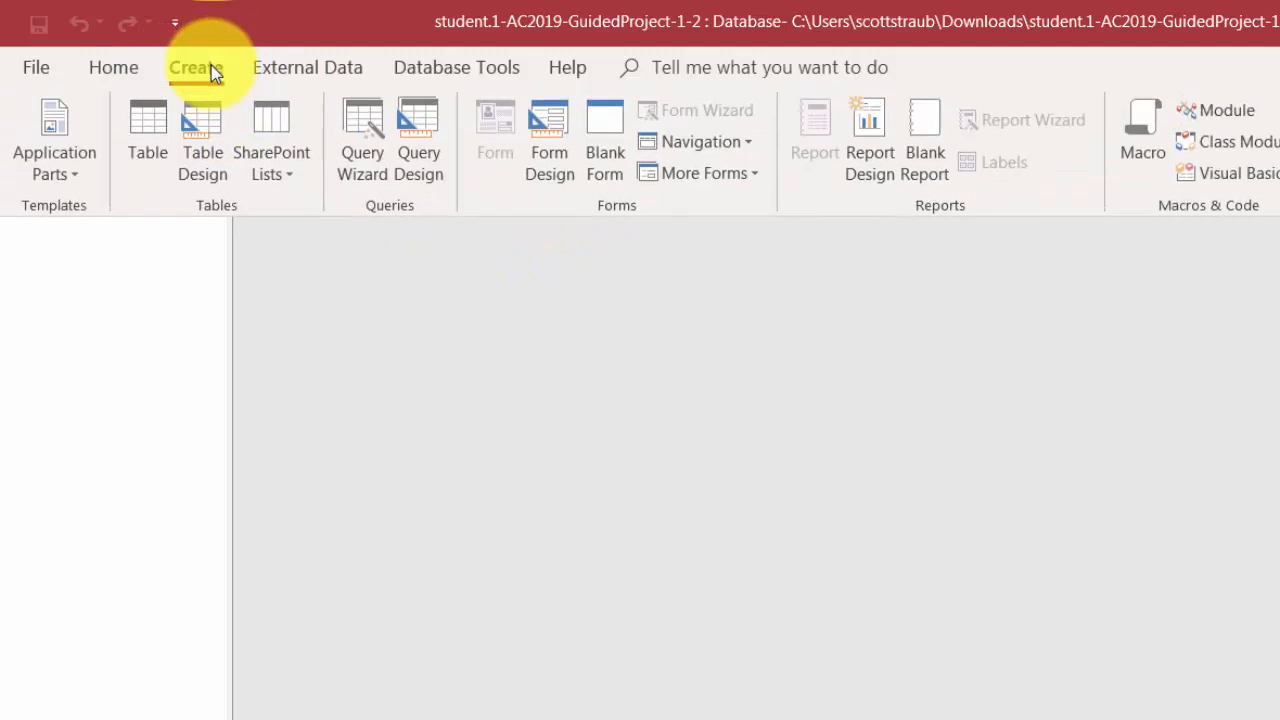
click(163, 138)
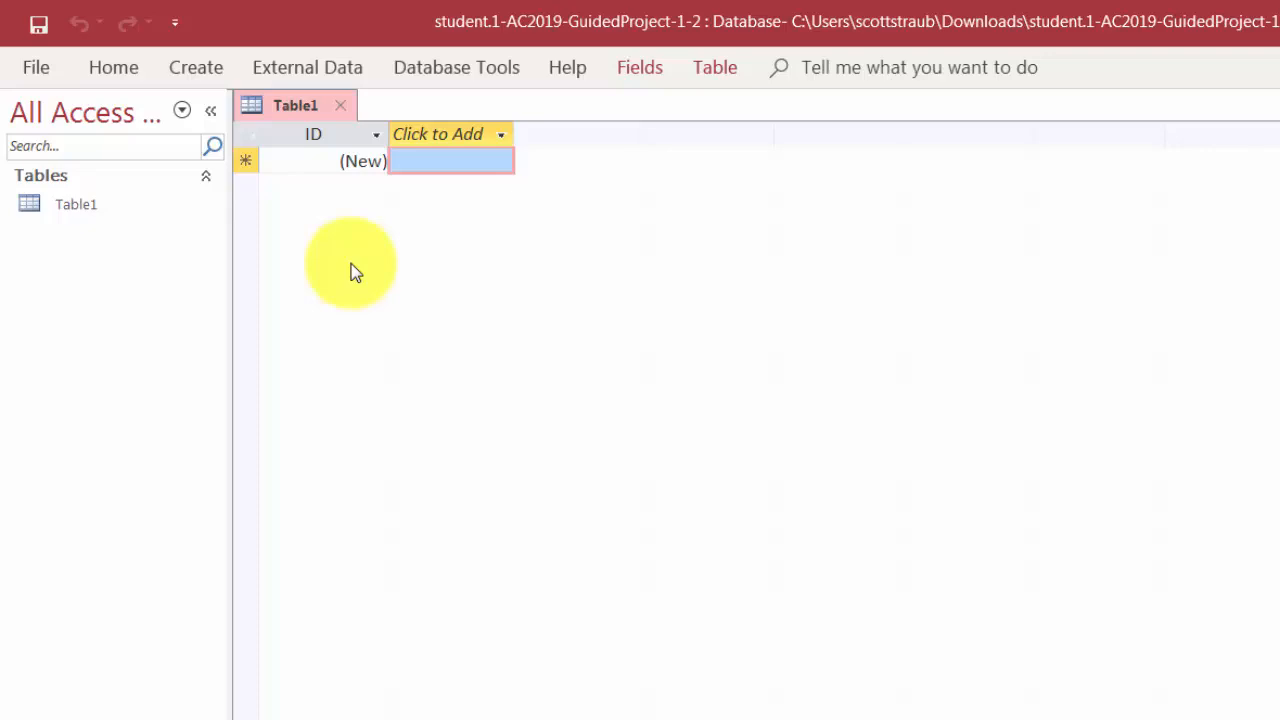
- Rename the ID field to MemberID and add a new Short Text column after it
double_click(315, 133)
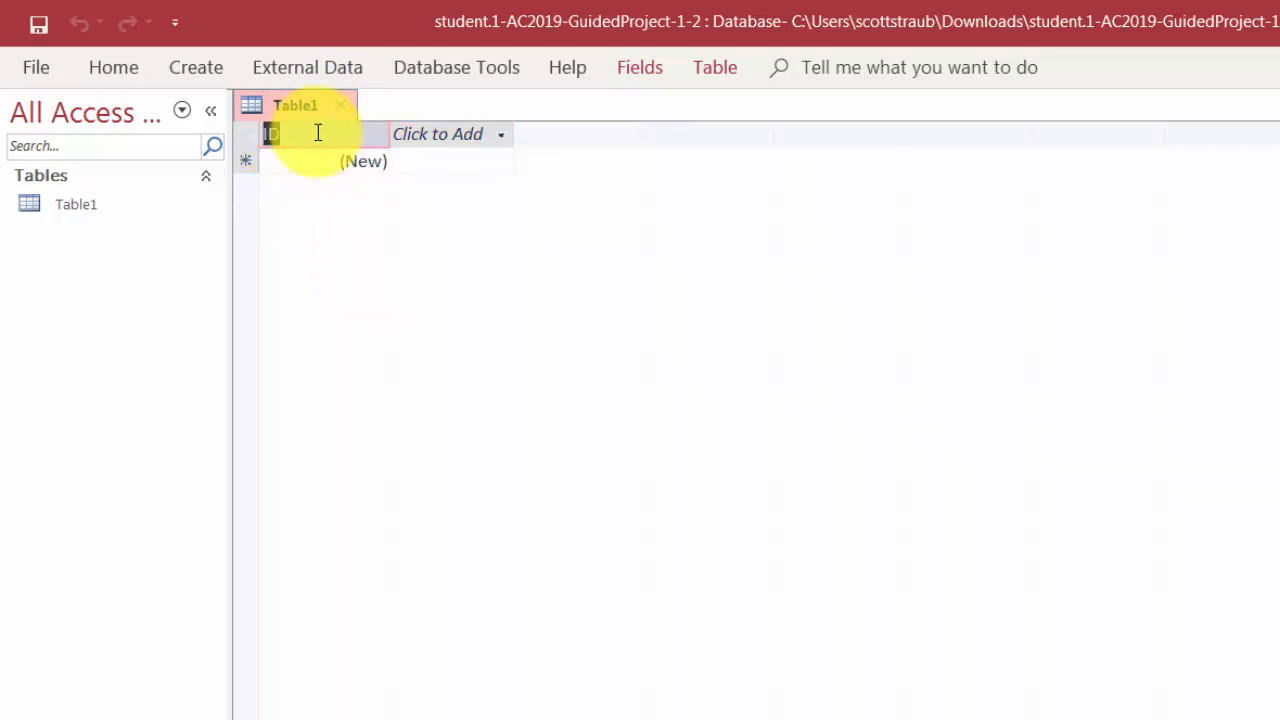
text(MemberID)
key(Return)
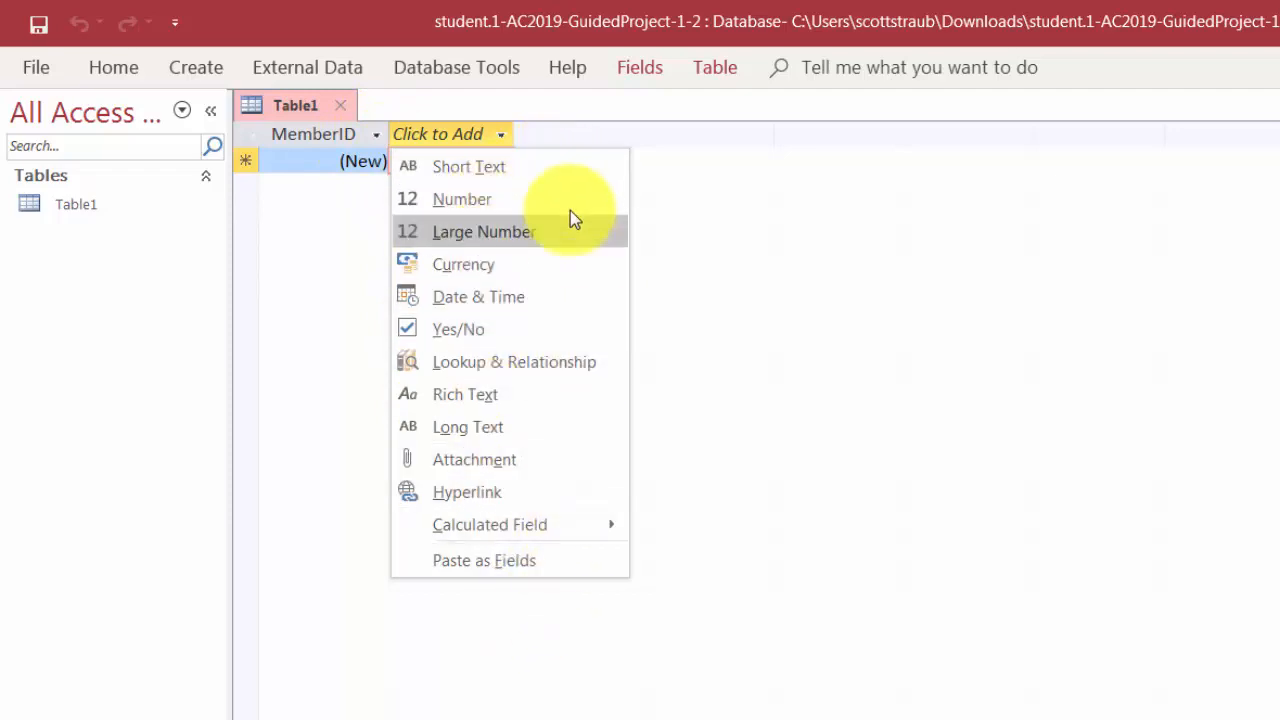
click(524, 166)
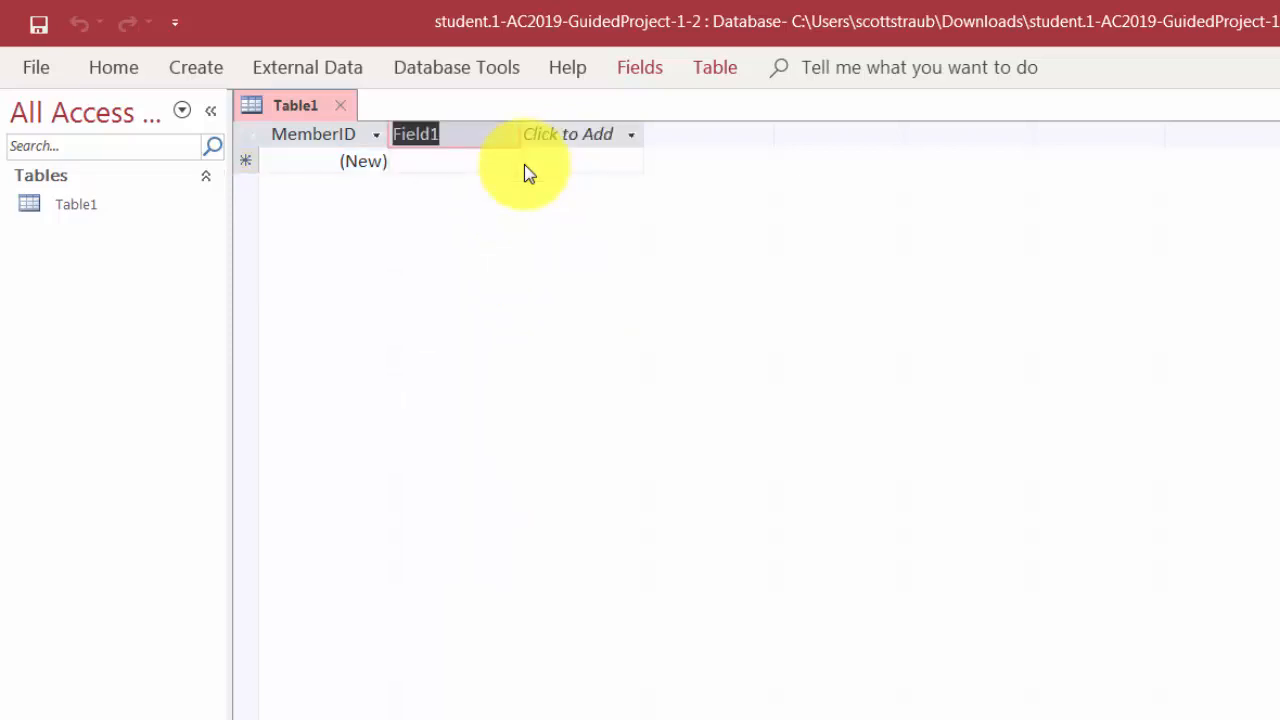
- Name Short Text fields FirstName, LastName and Address
text(F)
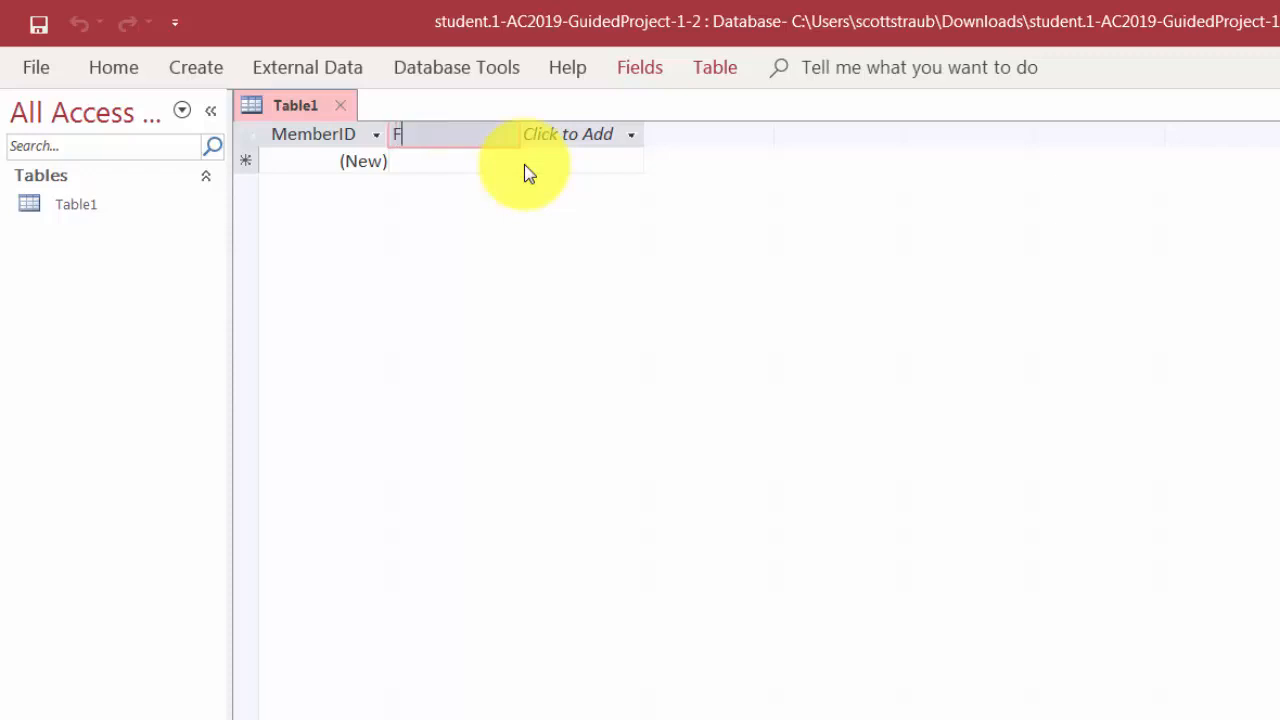
text(irstName)
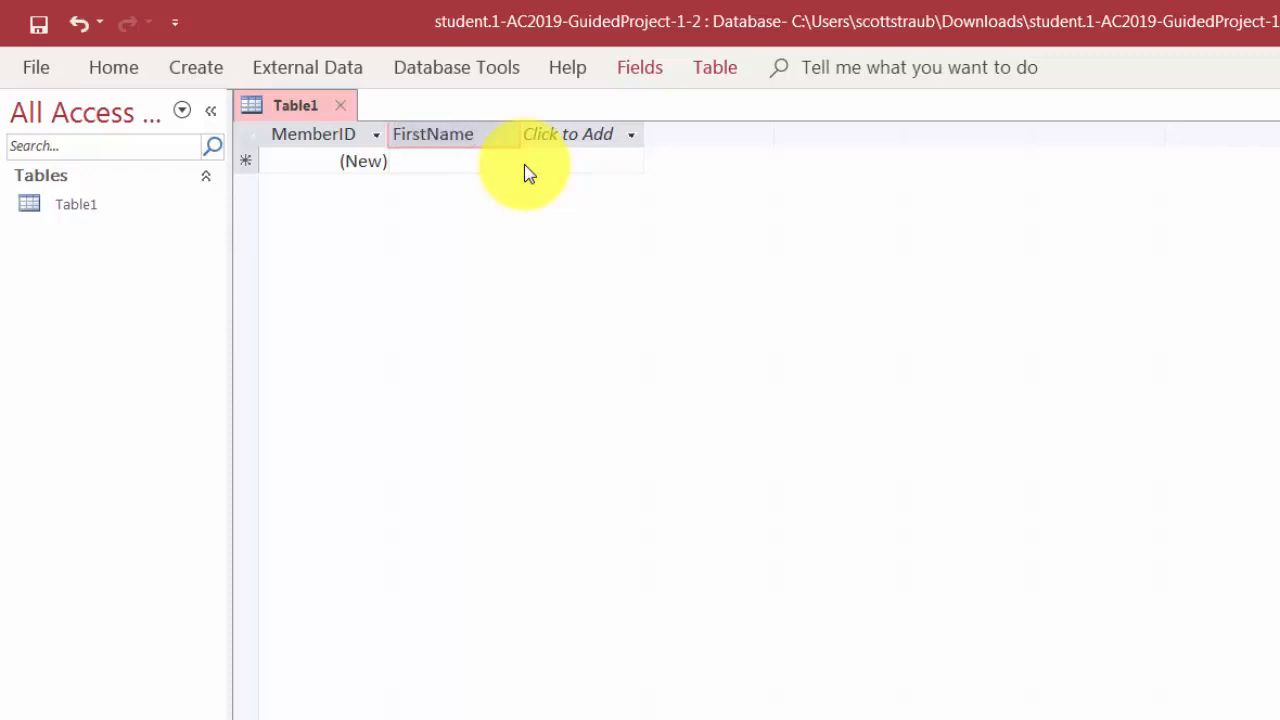
key(Tab)
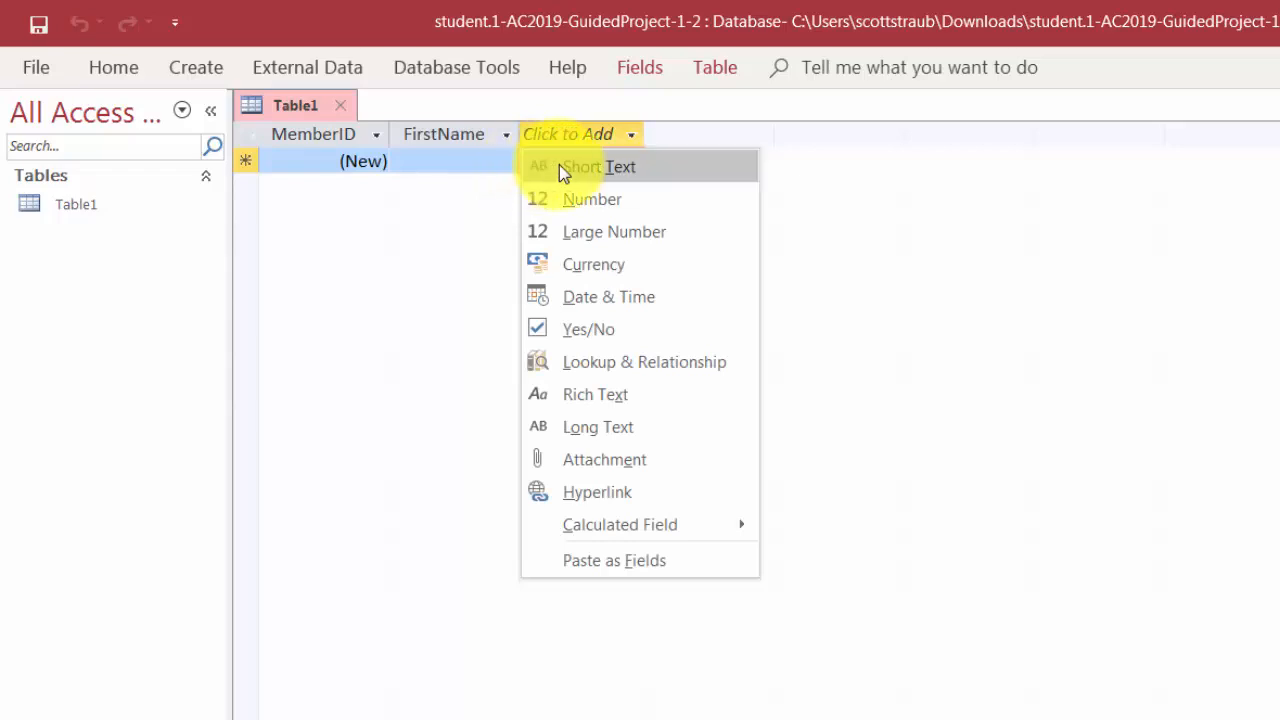
click(559, 165)
text(Las)
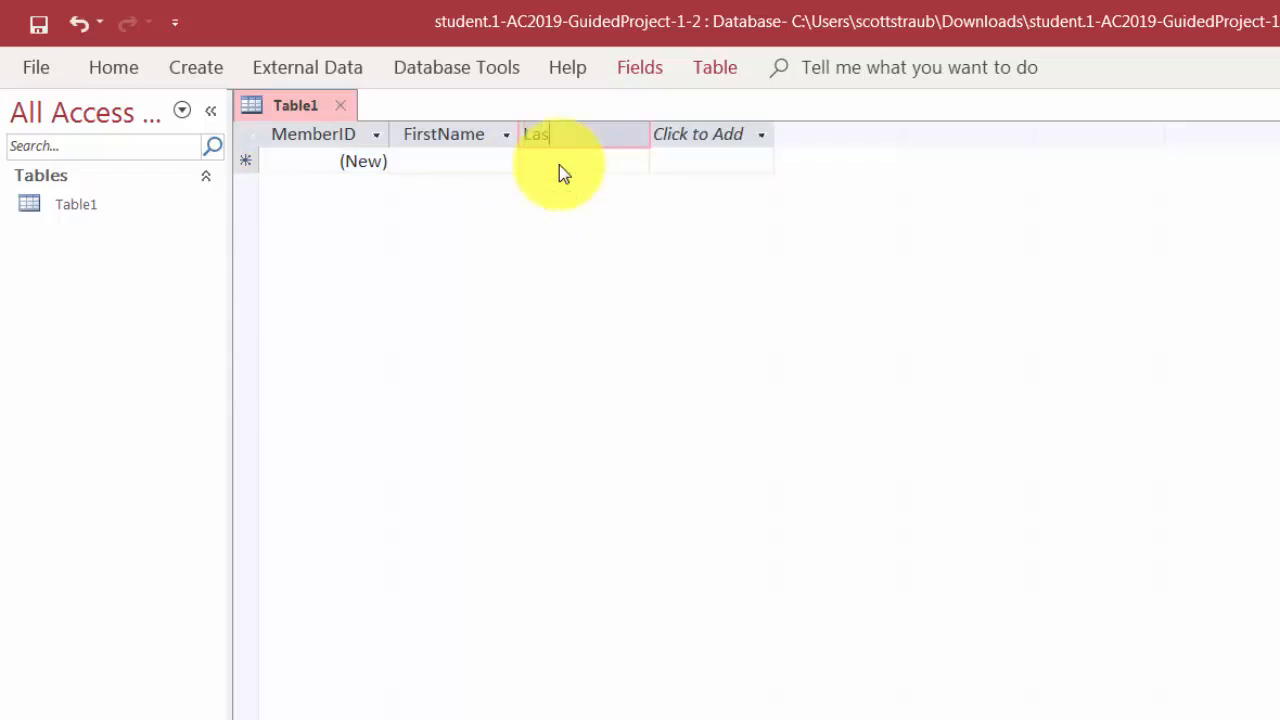
text(tName)
key(Tab)
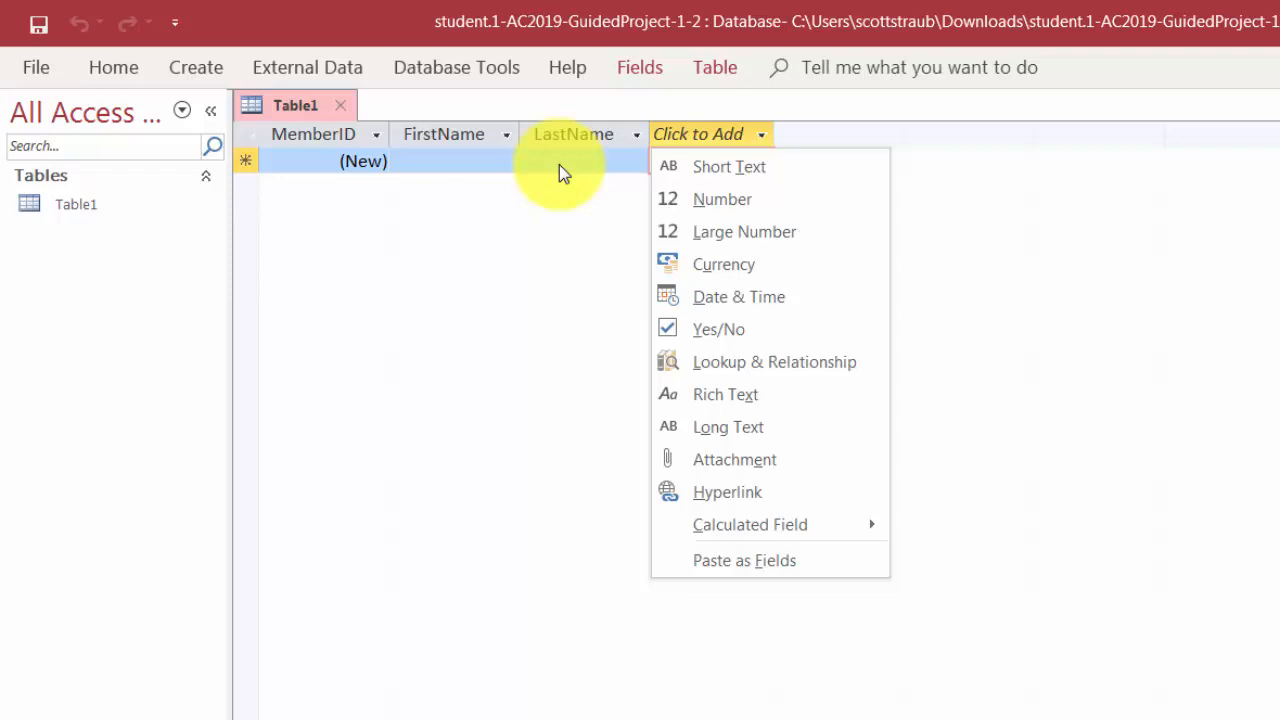
click(703, 168)
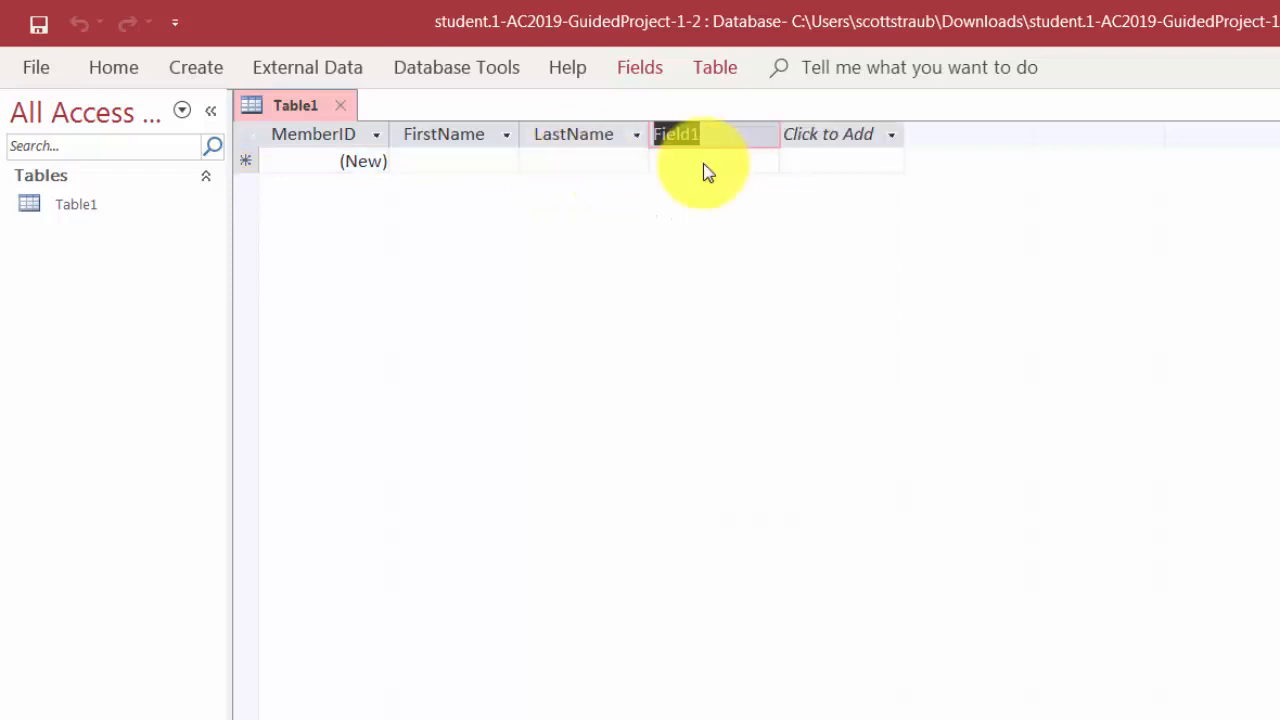
text(Address)
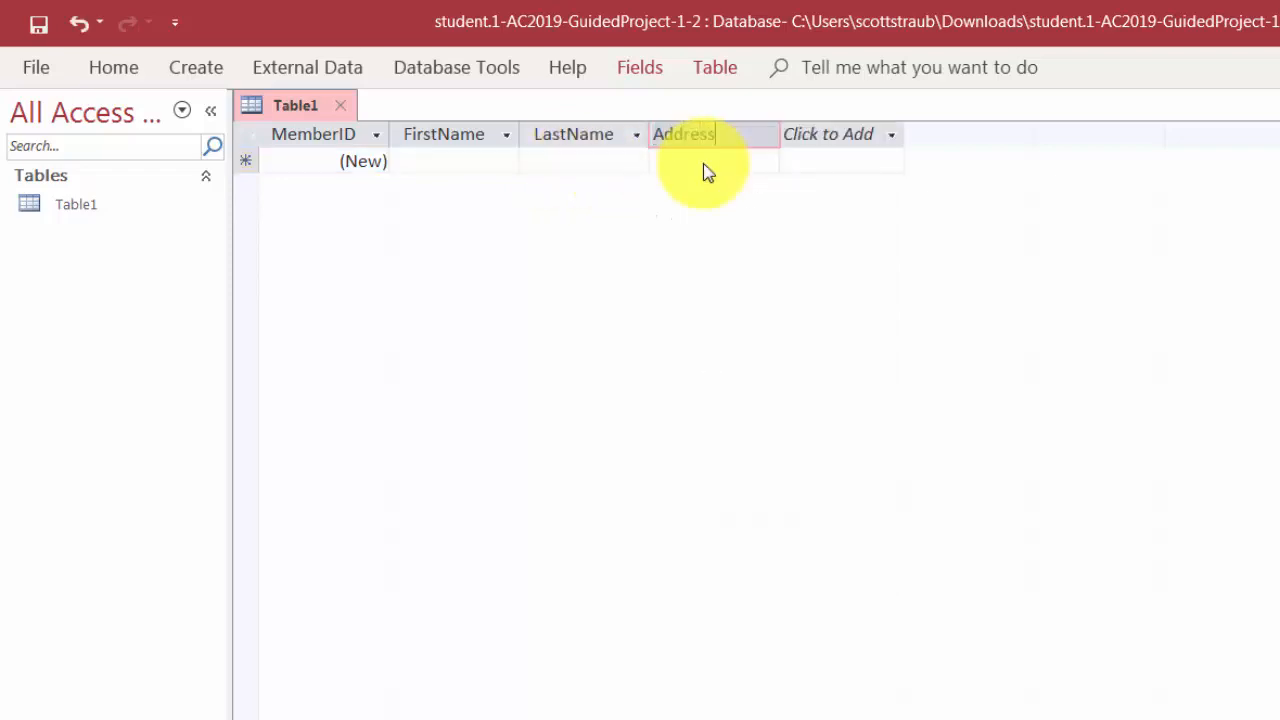
key(Tab)
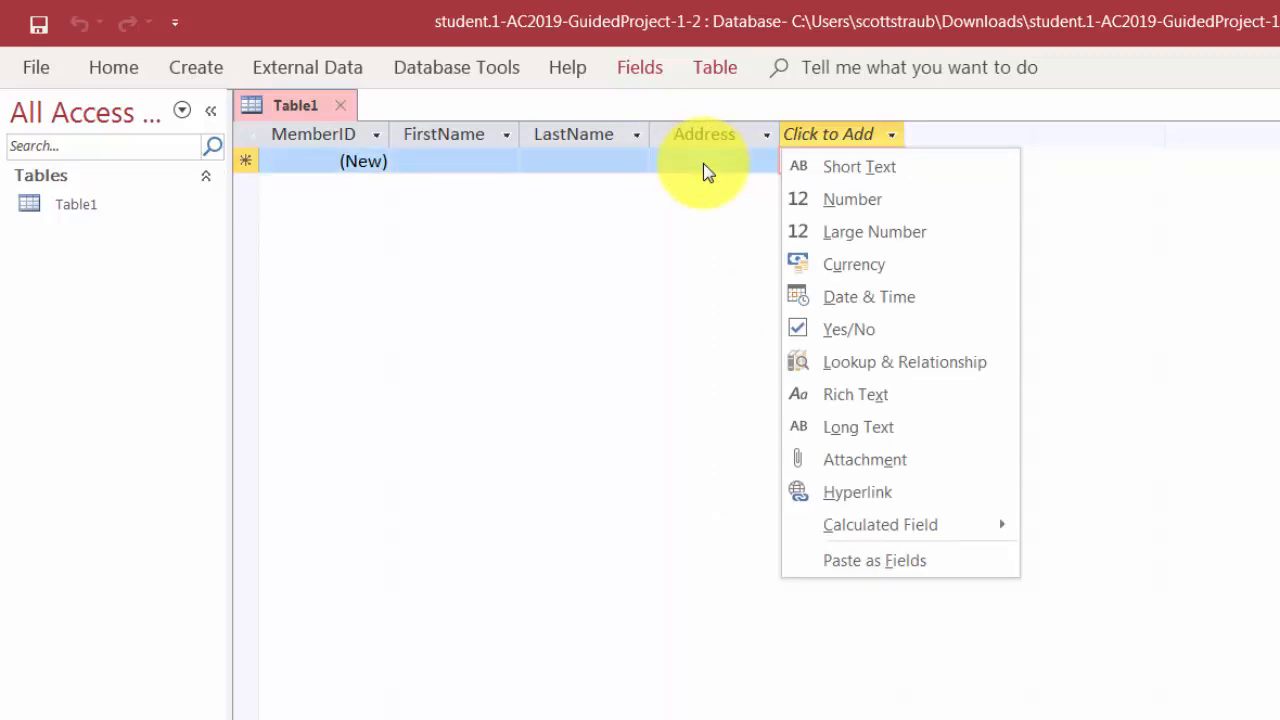
- Add Short Text fields City, State and ZIPCode
click(835, 163)
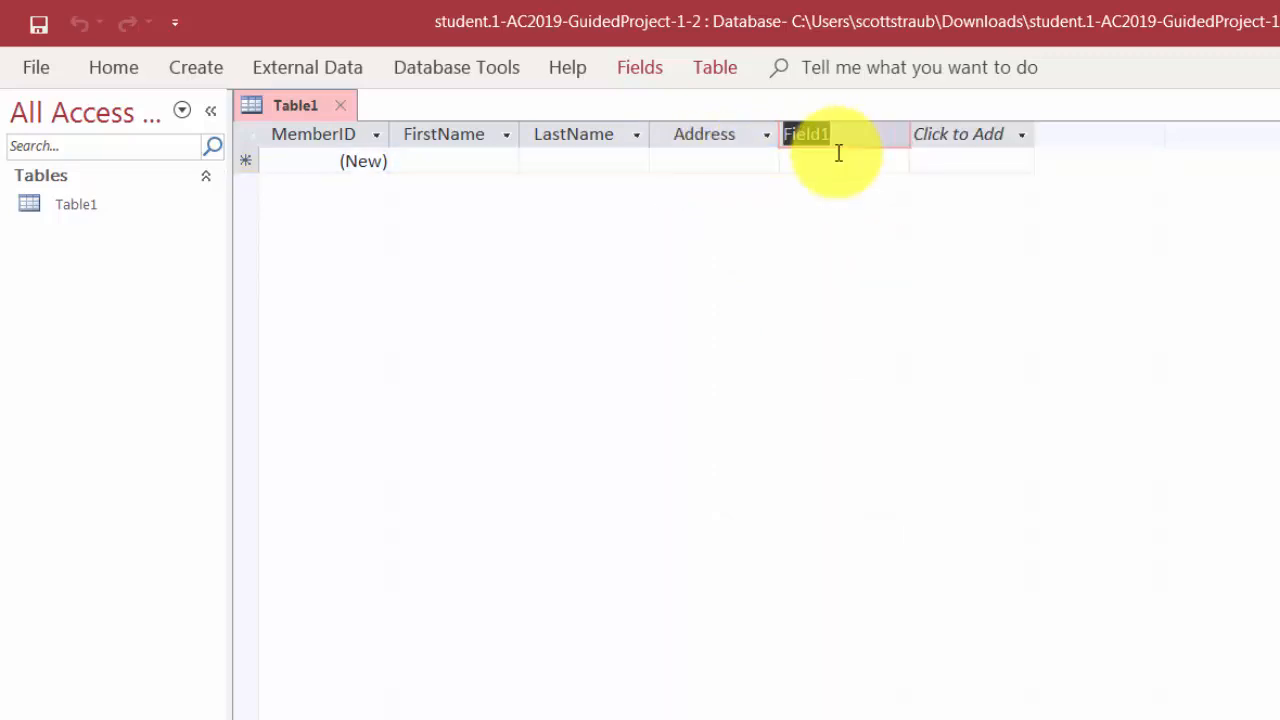
text(City)
key(Tab)
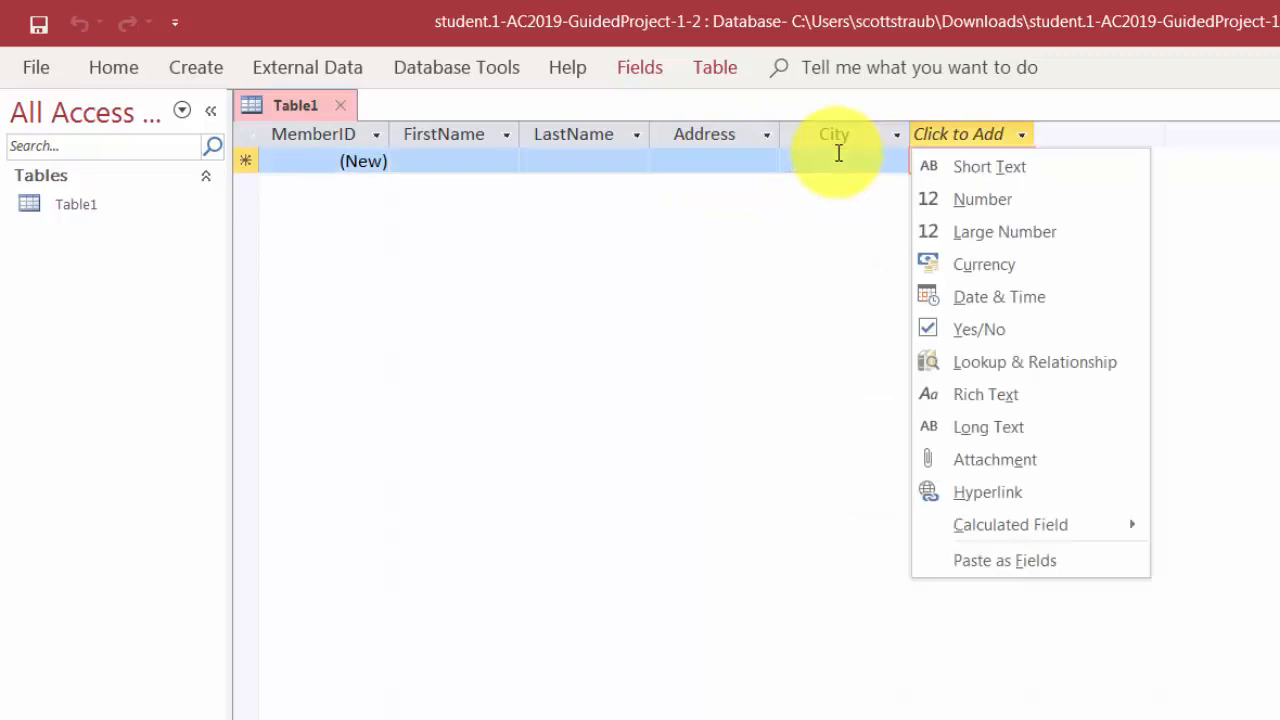
click(980, 171)
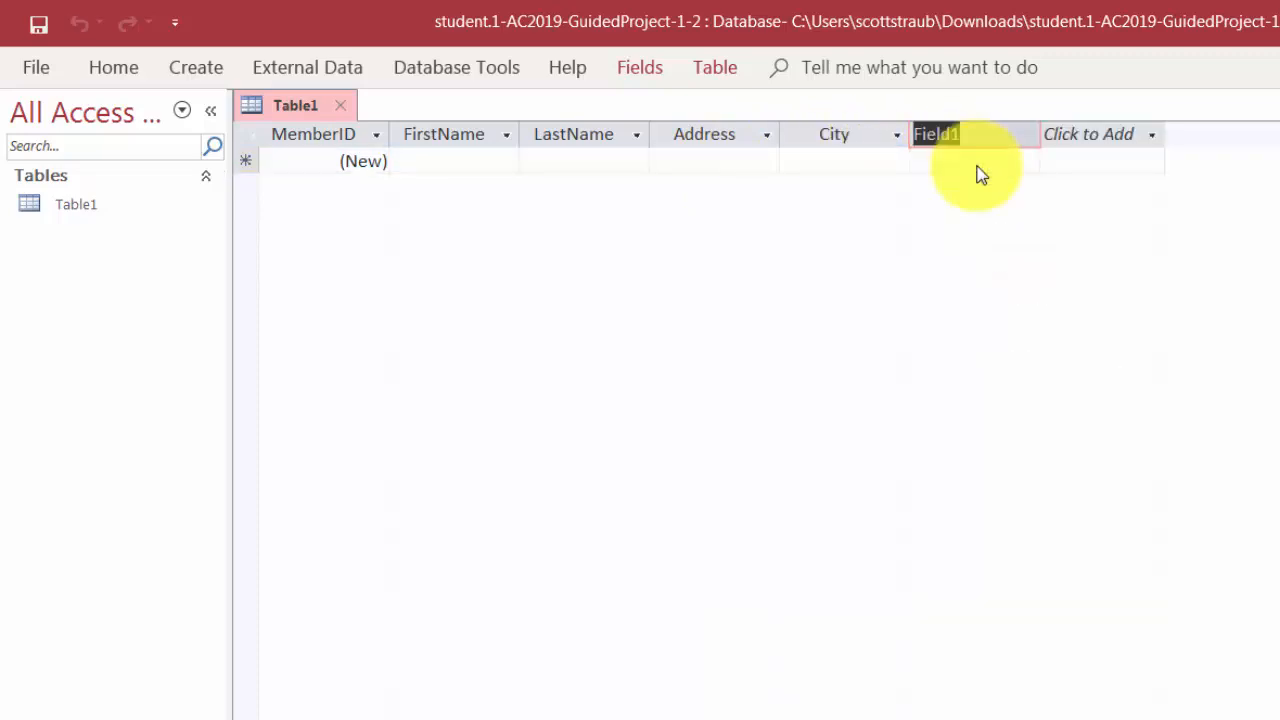
text(State)
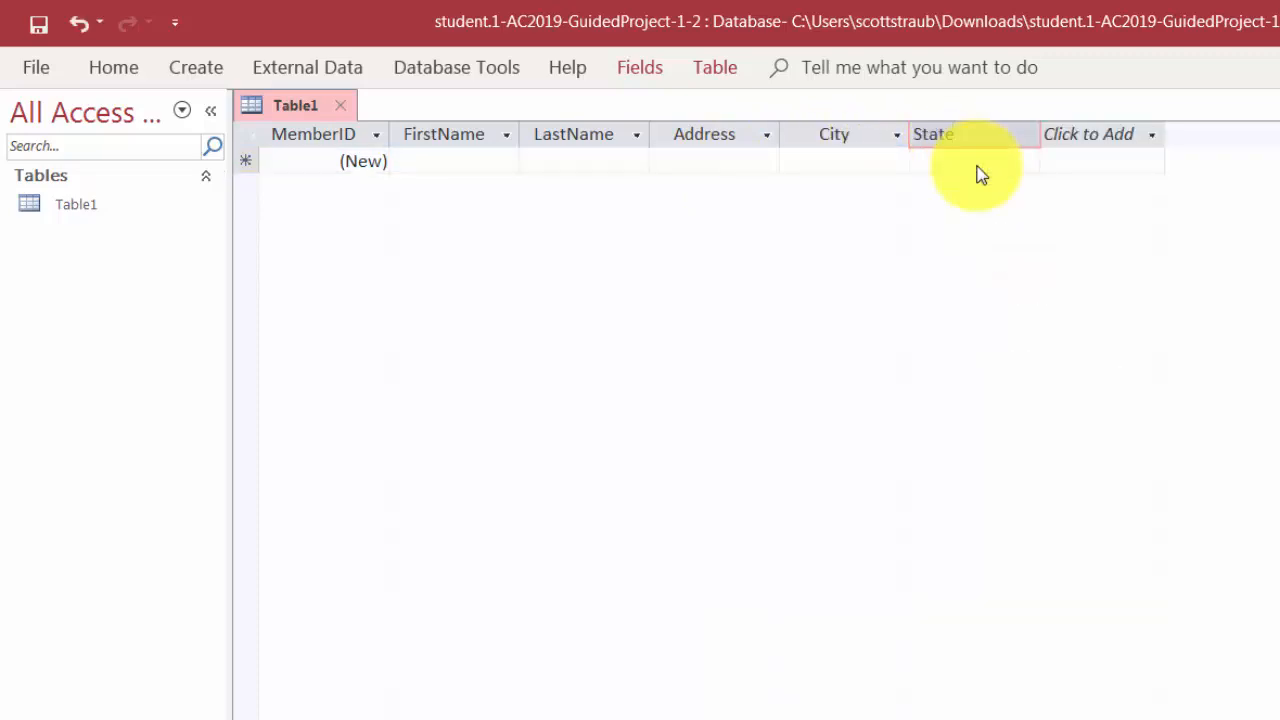
key(Tab)
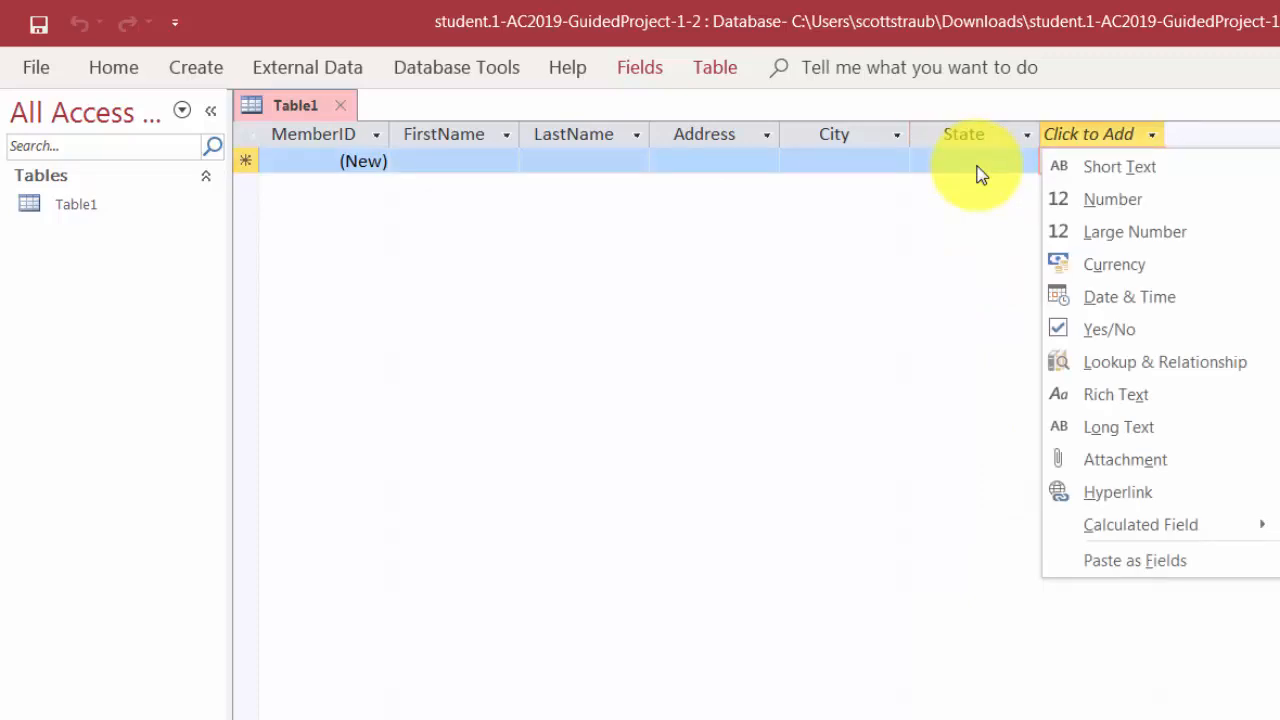
click(1150, 162)
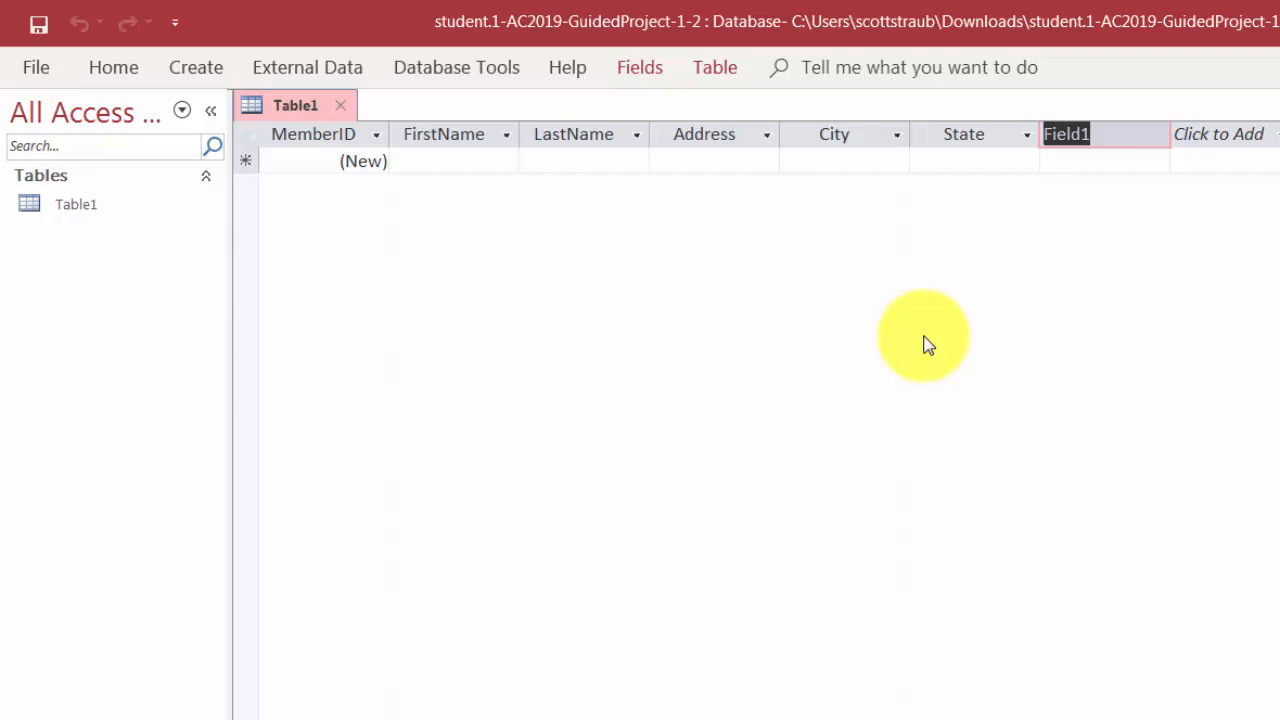
text(ZIPC)
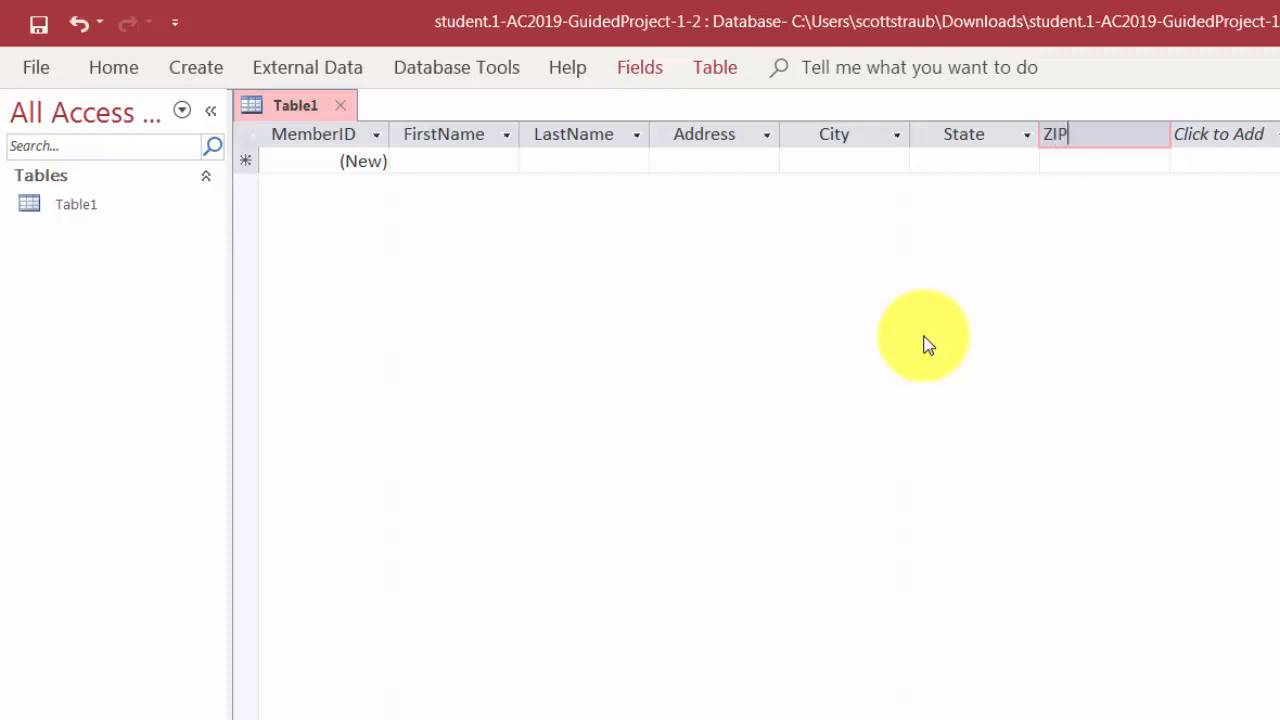
text(ode)
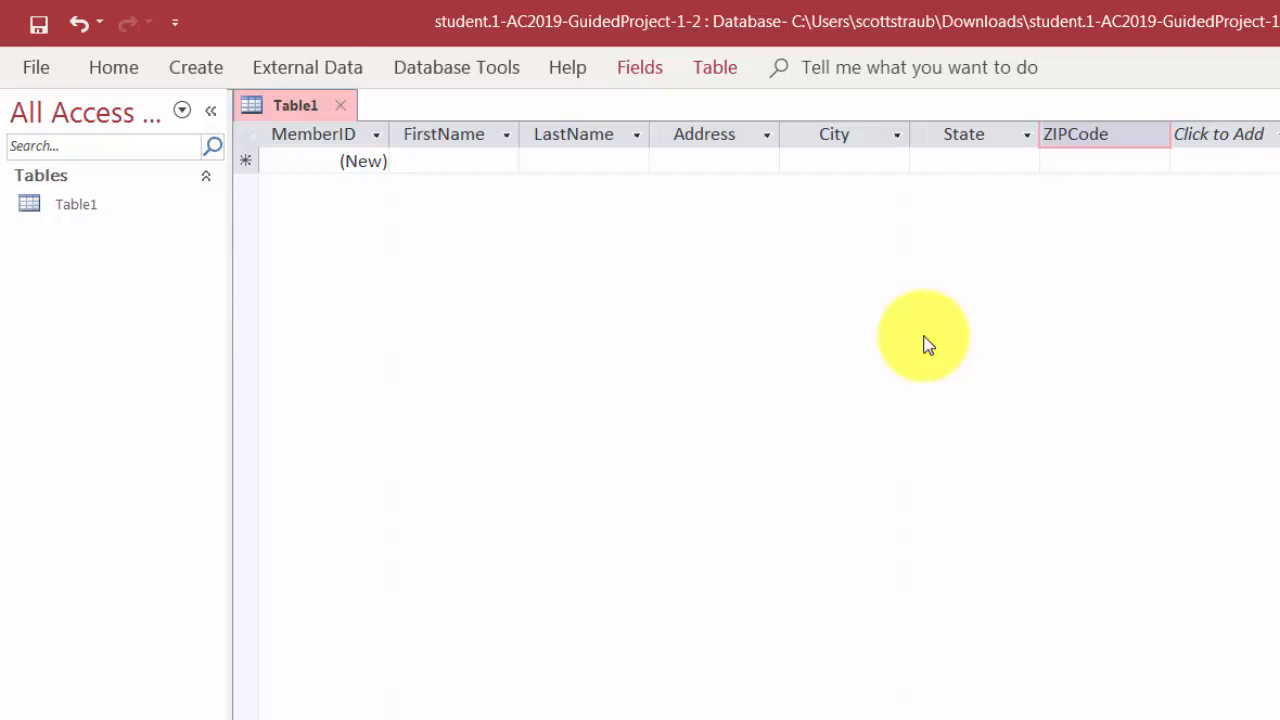
key(Return)
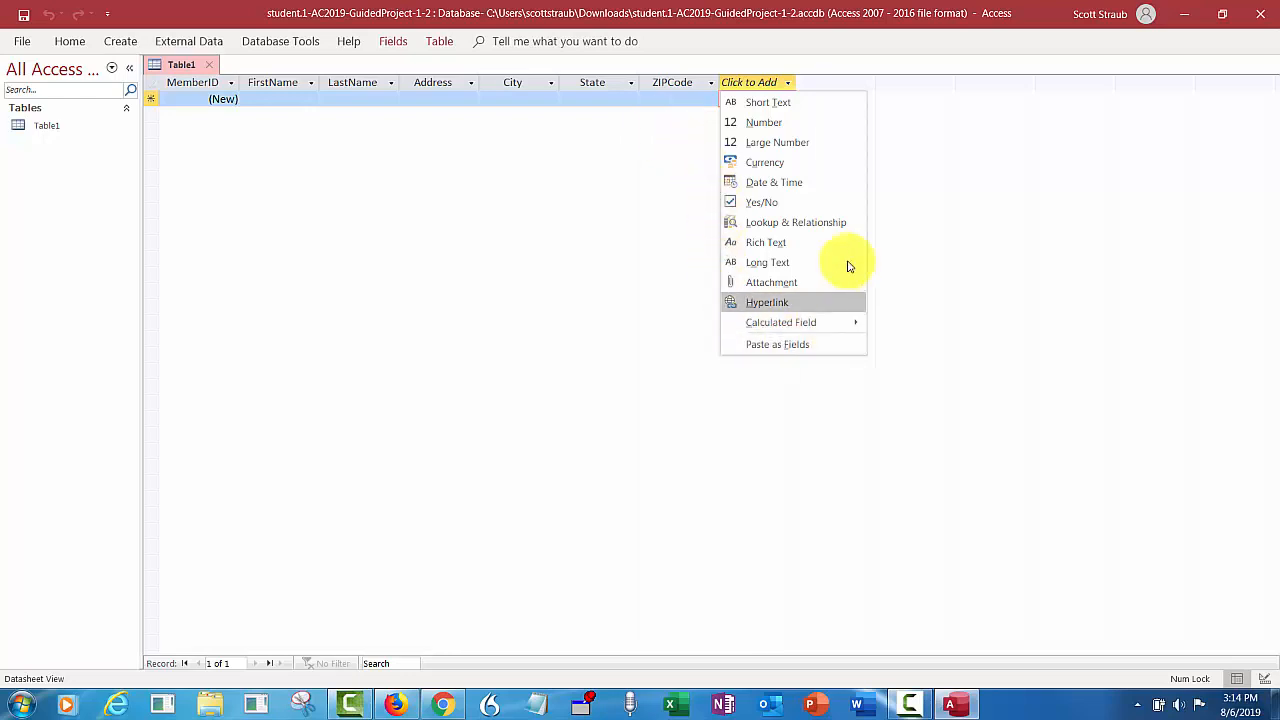
- Add a Hyperlink EmailAddress field and a Short Text CellPhoneNumber field, then save with Ctrl+S
click(766, 304)
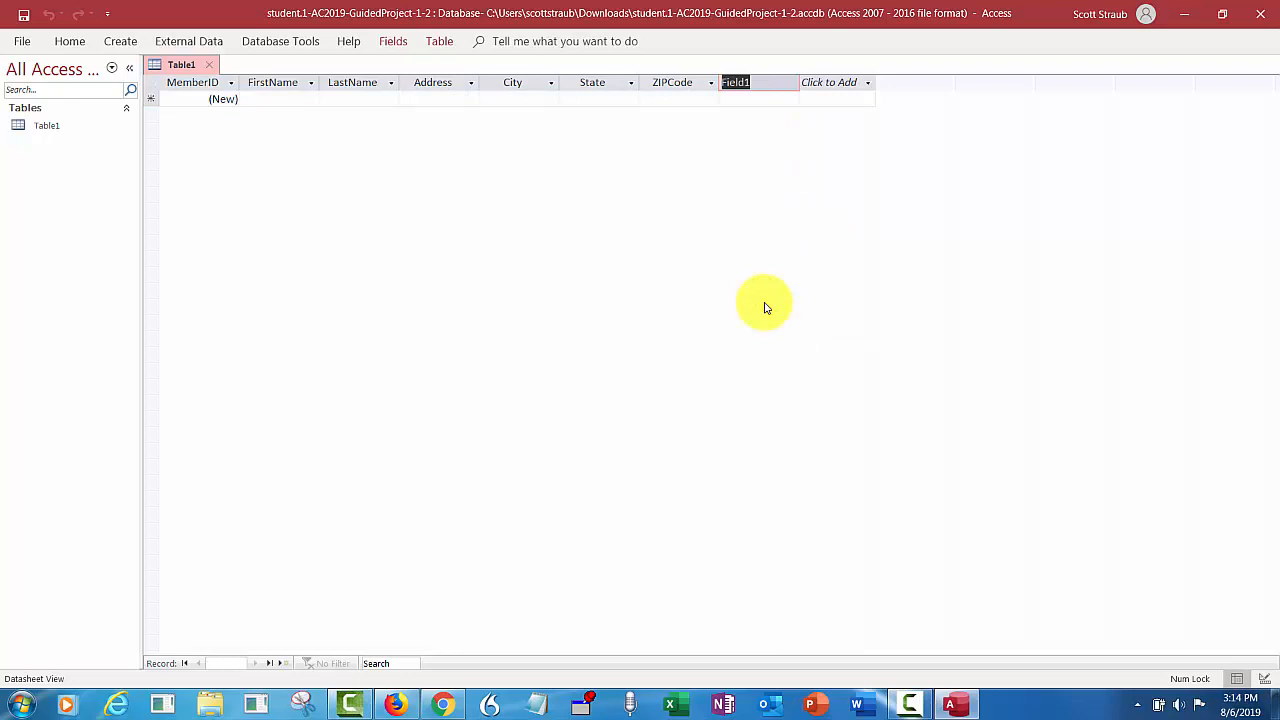
text(EmailAddress)
key(Return)
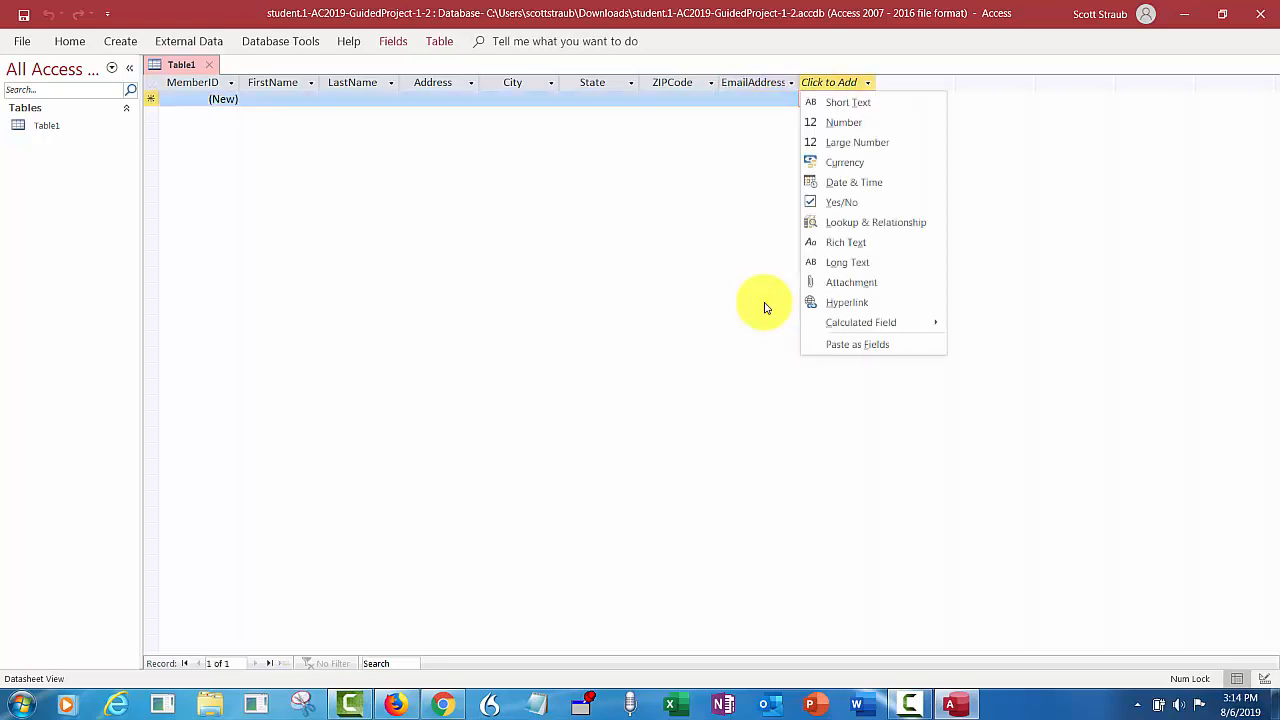
click(872, 101)
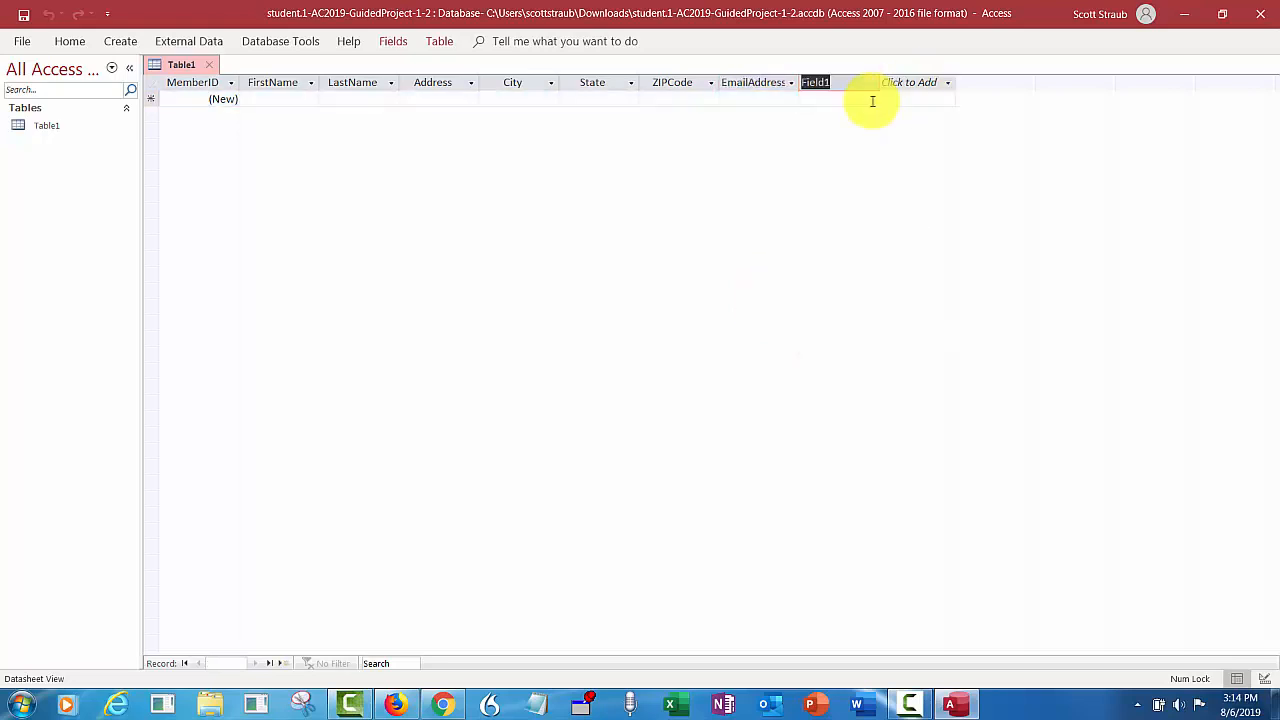
text(CellP)
text(honeNumber)
text(r)
key(Return)
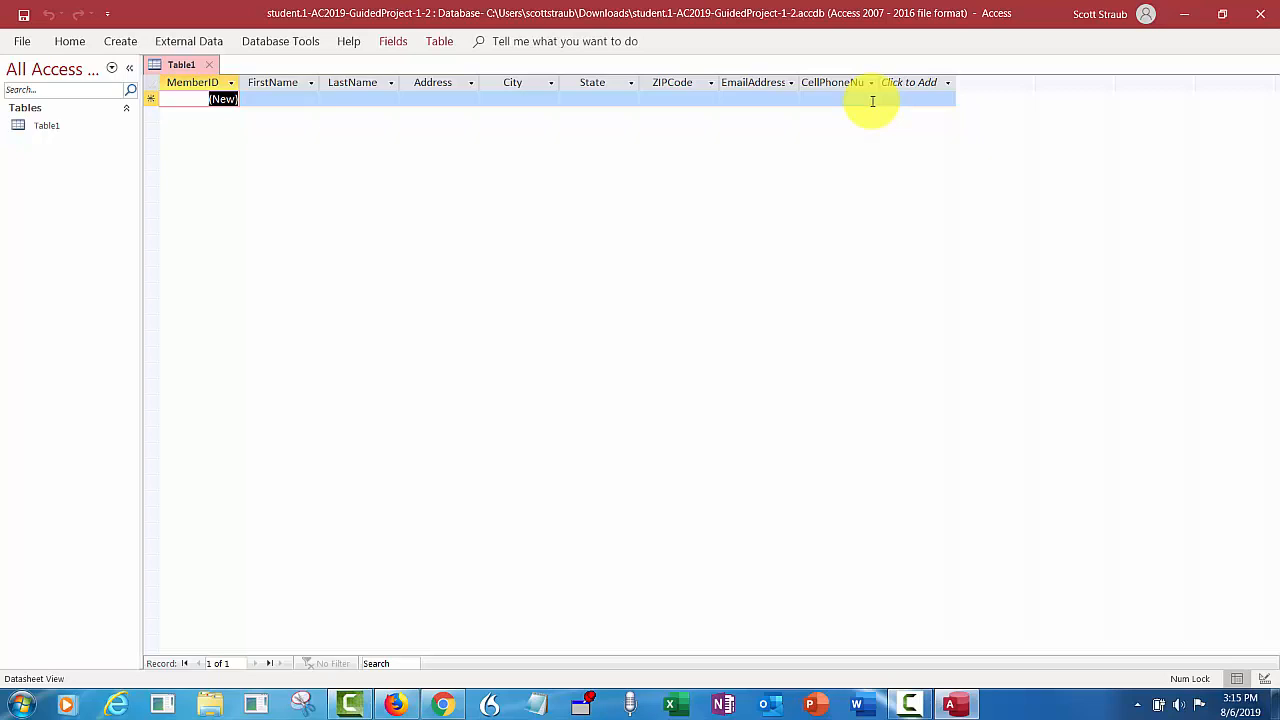
key(ctrl+s)
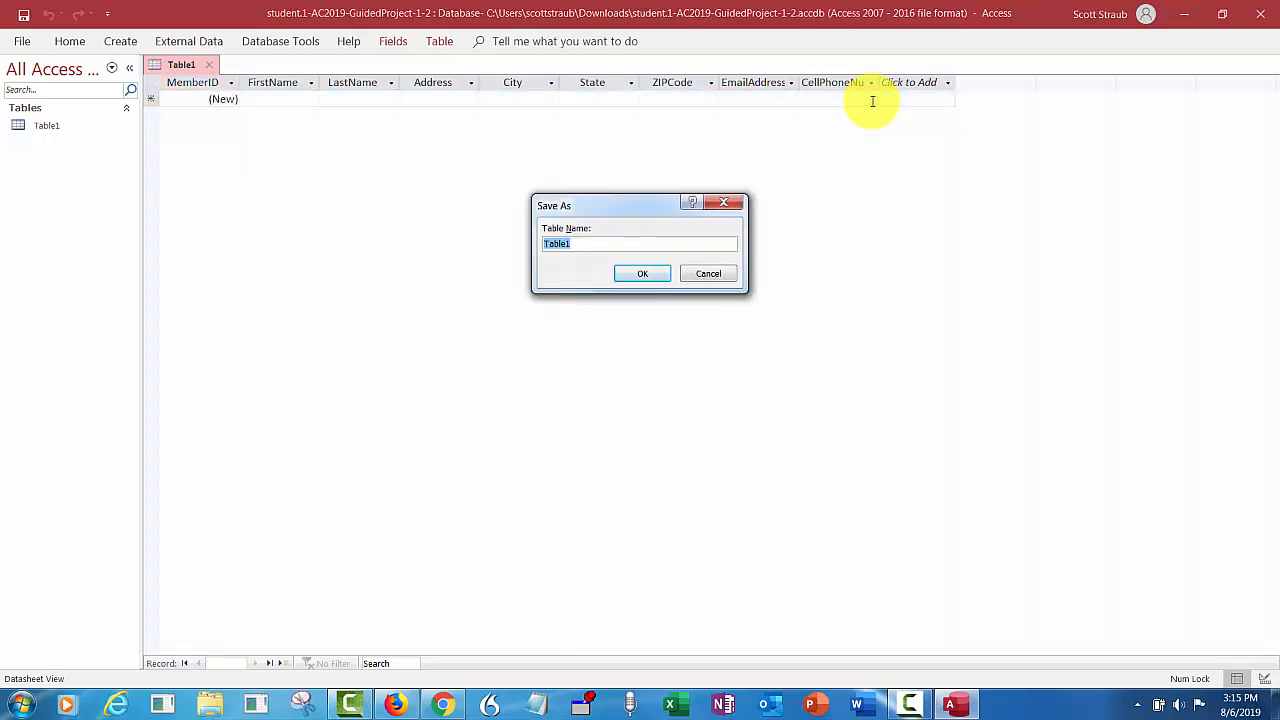
- Name the new table Members in the Save As dialog and confirm
text(Members)
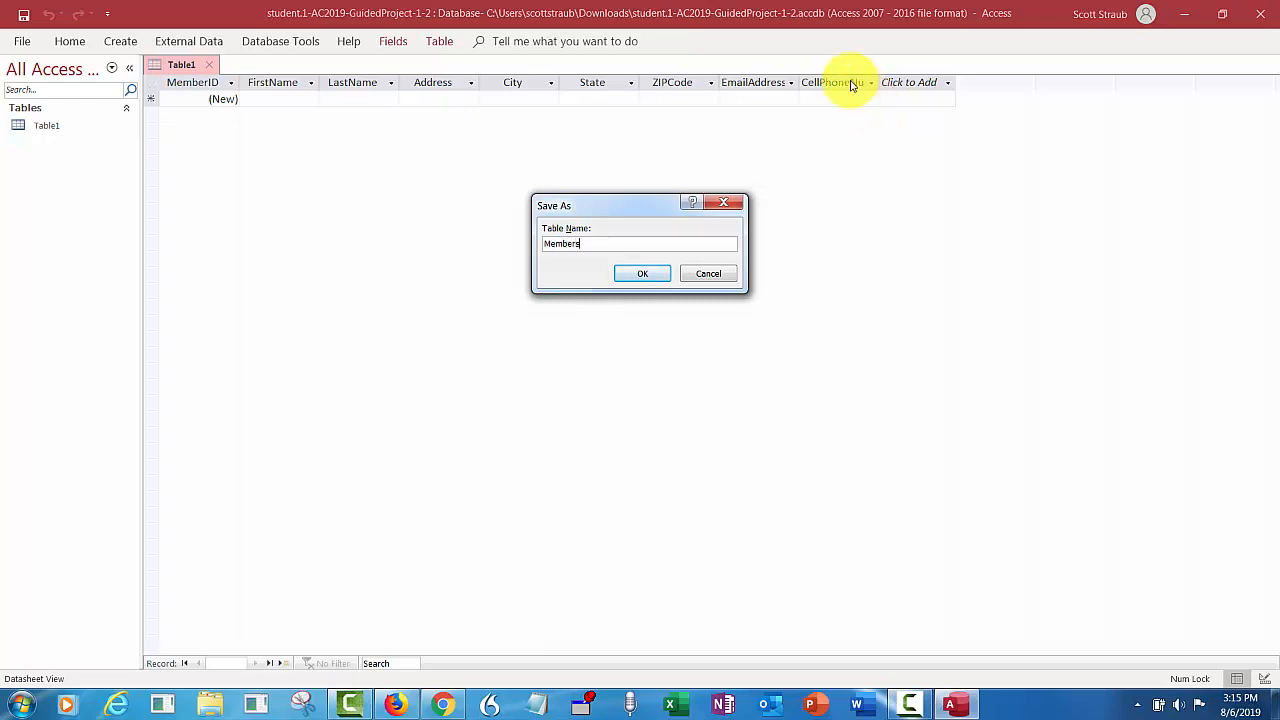
click(648, 279)
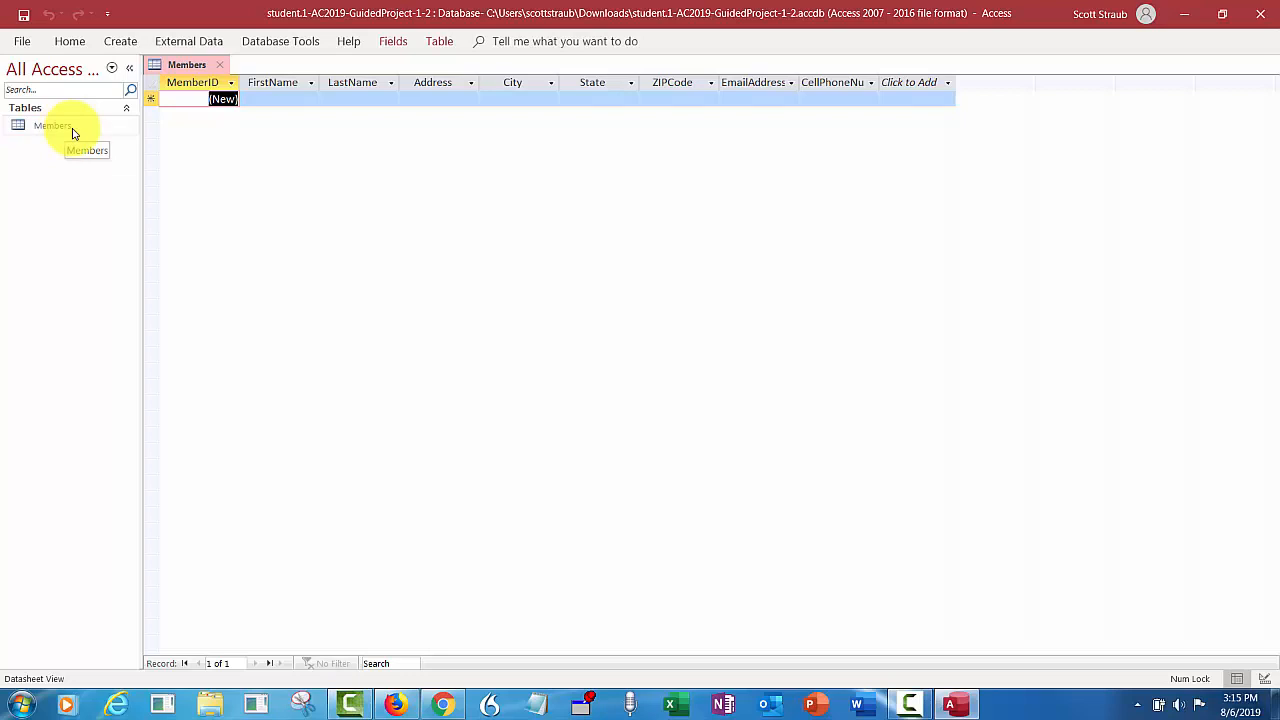
click(192, 84)
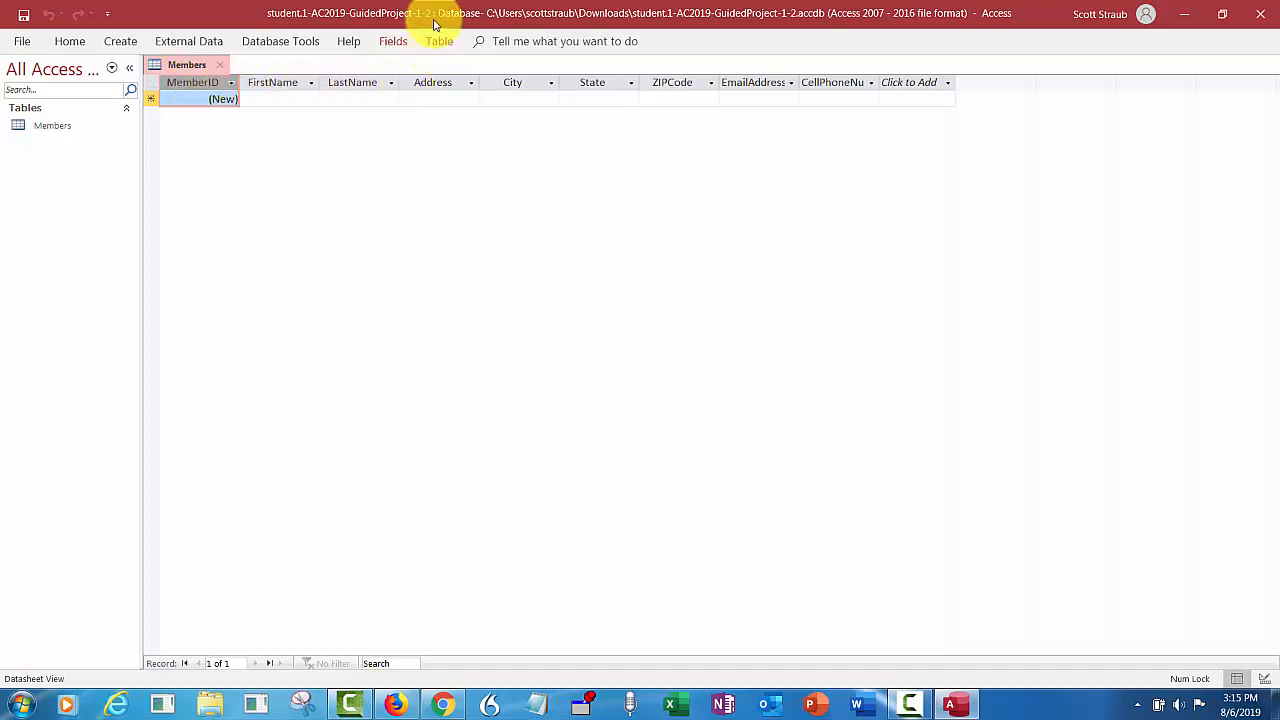
- Enter 'Member ID' as the MemberID field's caption in Name & Caption
click(395, 45)
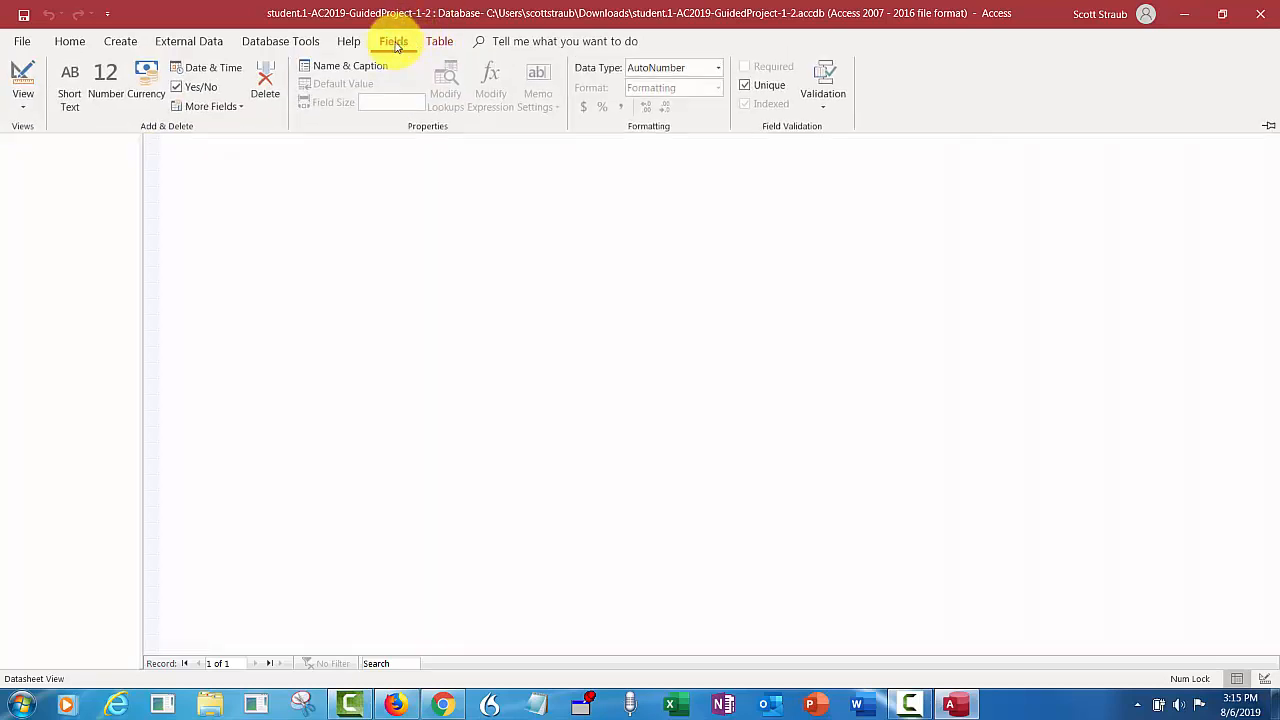
click(345, 66)
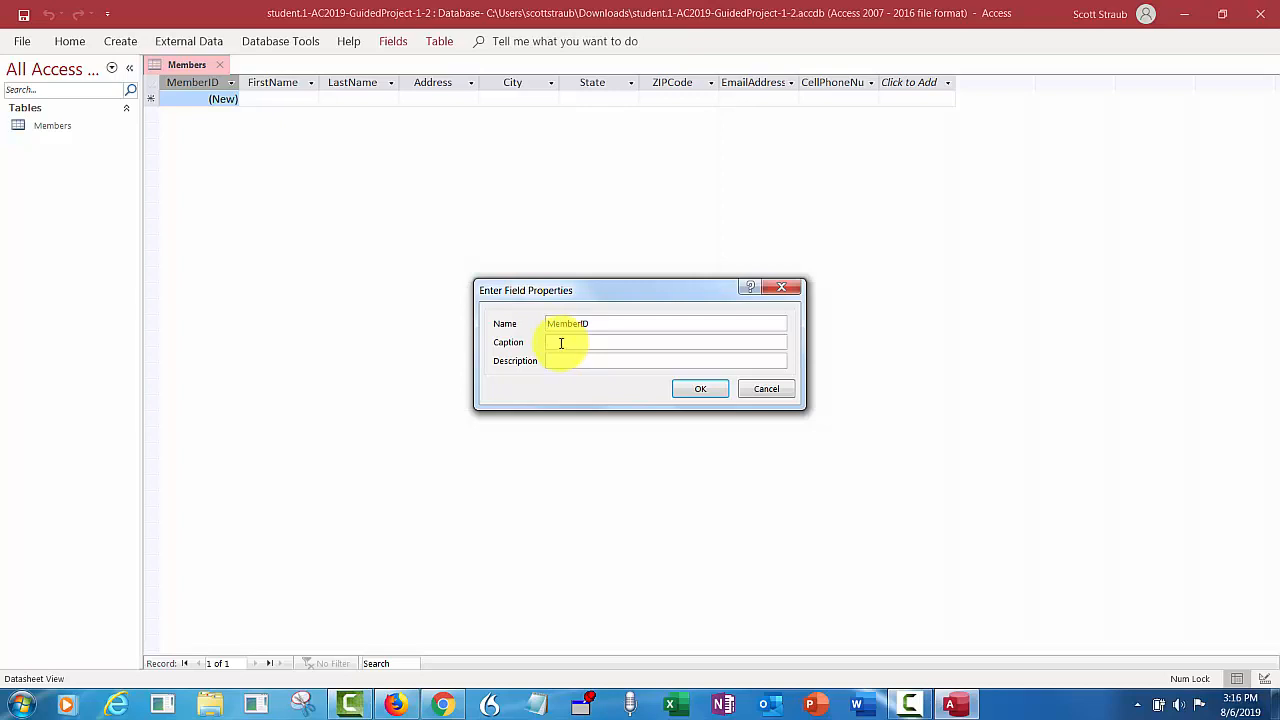
text(NA)
key(BackSpace)
key(BackSpace)
text(Name)
key(BackSpace)
key(BackSpace)
text(Me)
key(BackSpace)
key(BackSpace)
key(BackSpace)
text(Member ID)
click(688, 391)
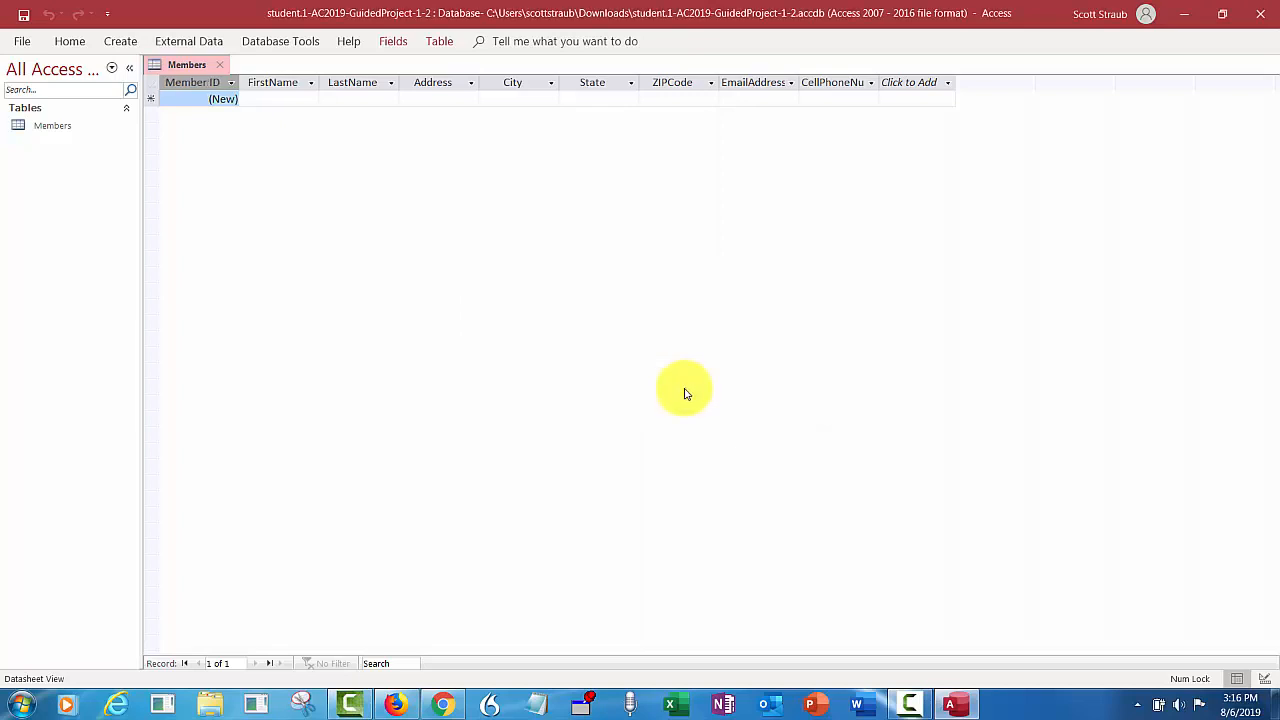
- Select the FirstName column and pin the Fields ribbon so it stays open
click(273, 82)
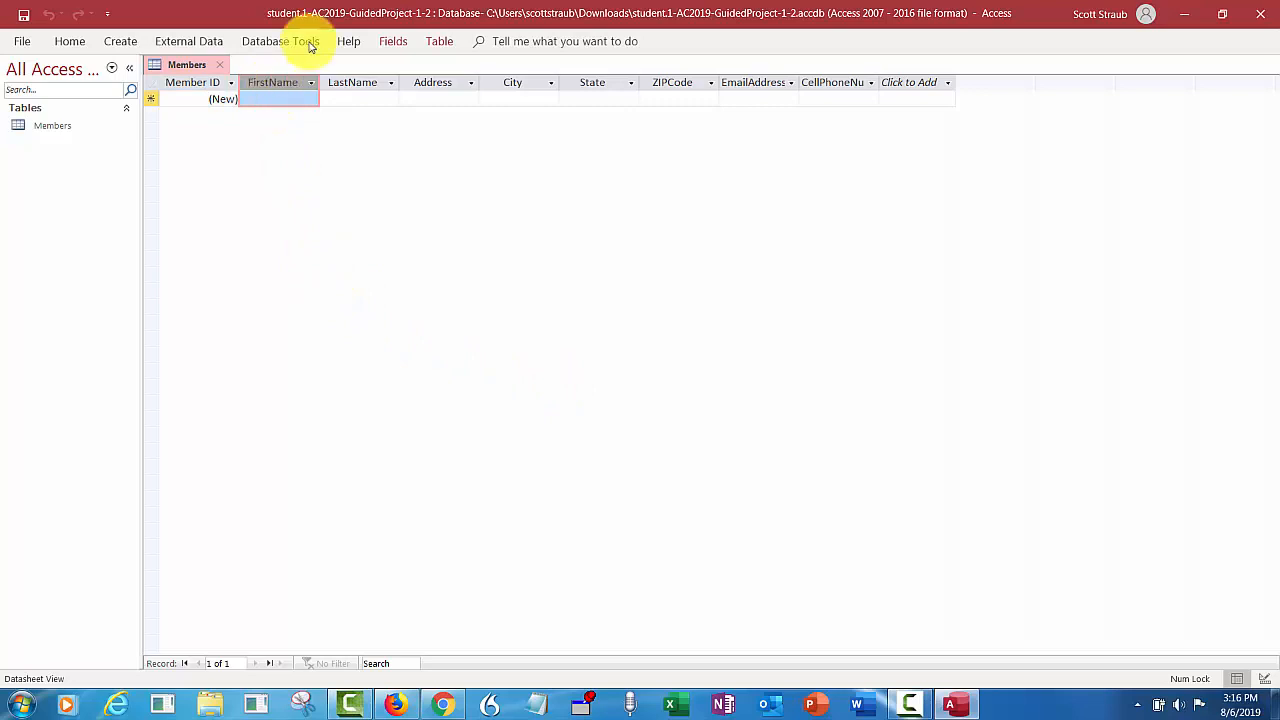
click(392, 44)
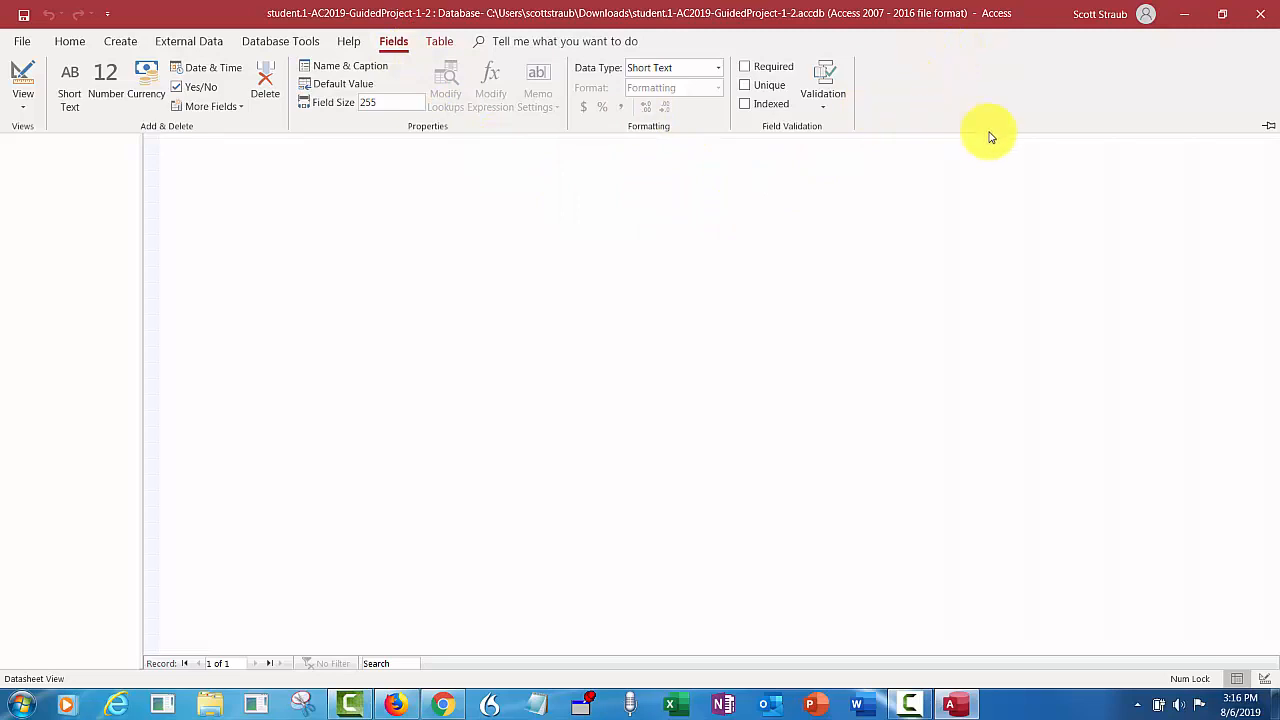
click(1268, 130)
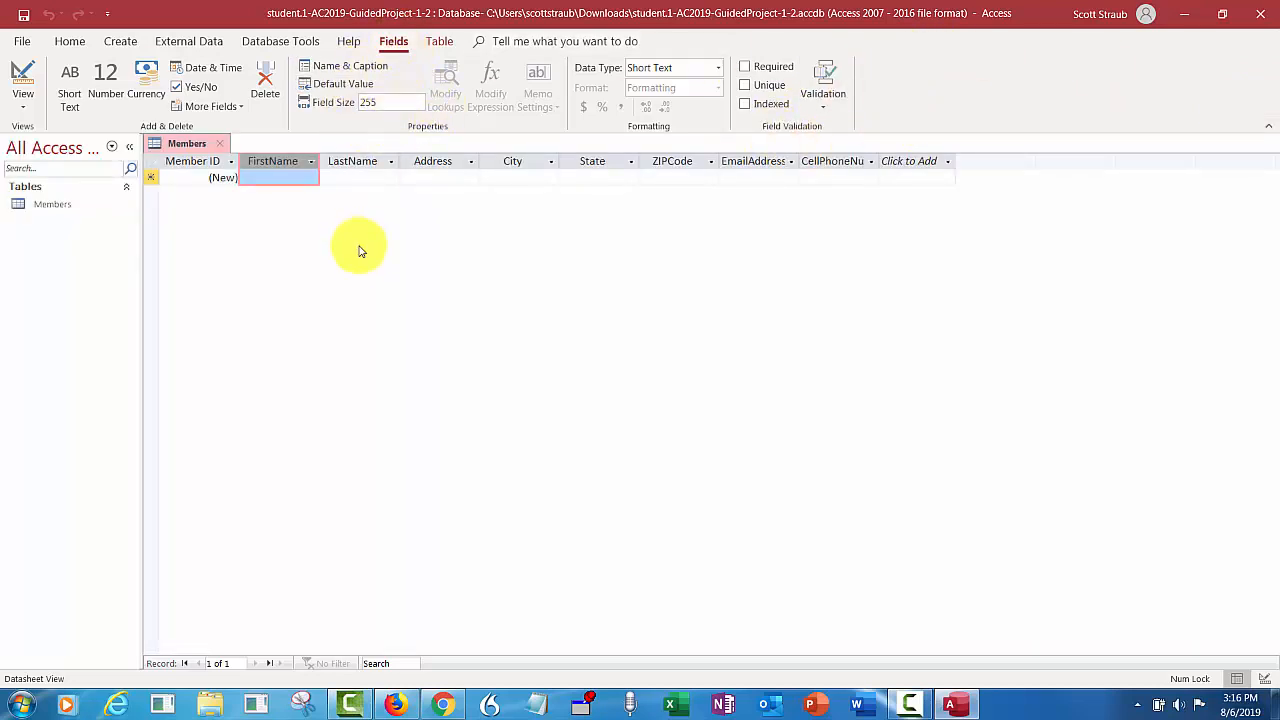
click(1266, 127)
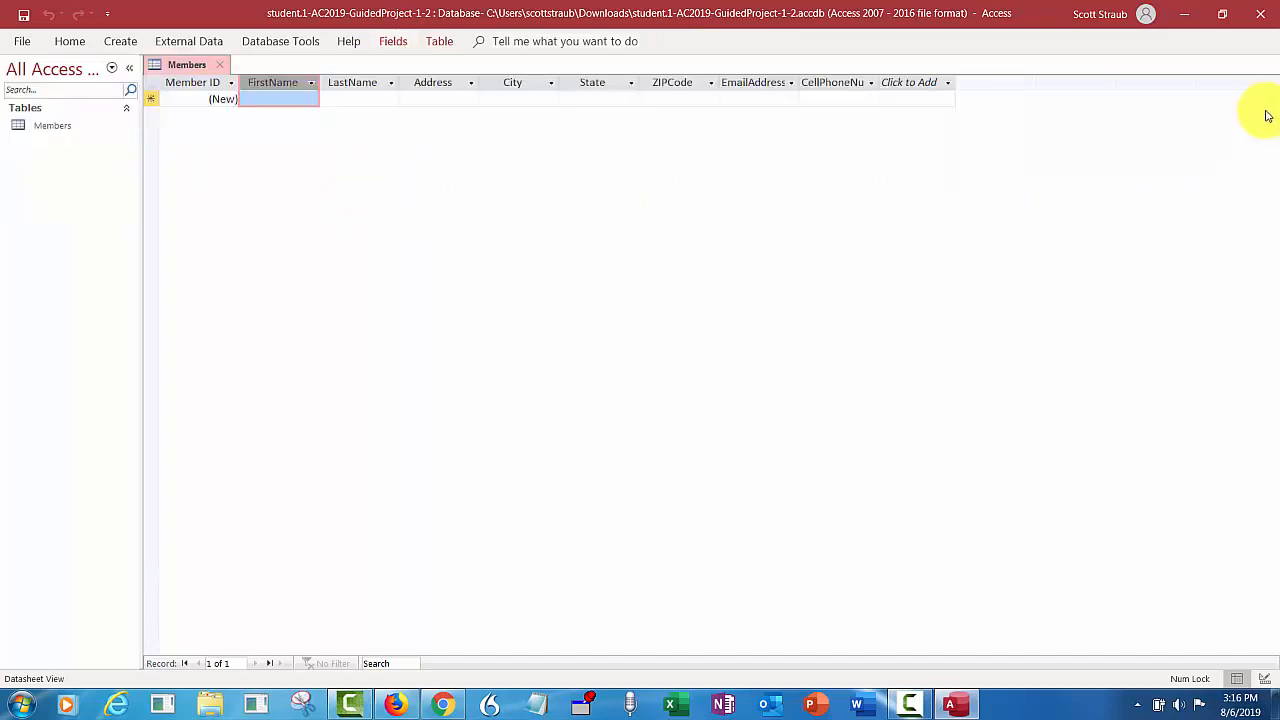
click(393, 43)
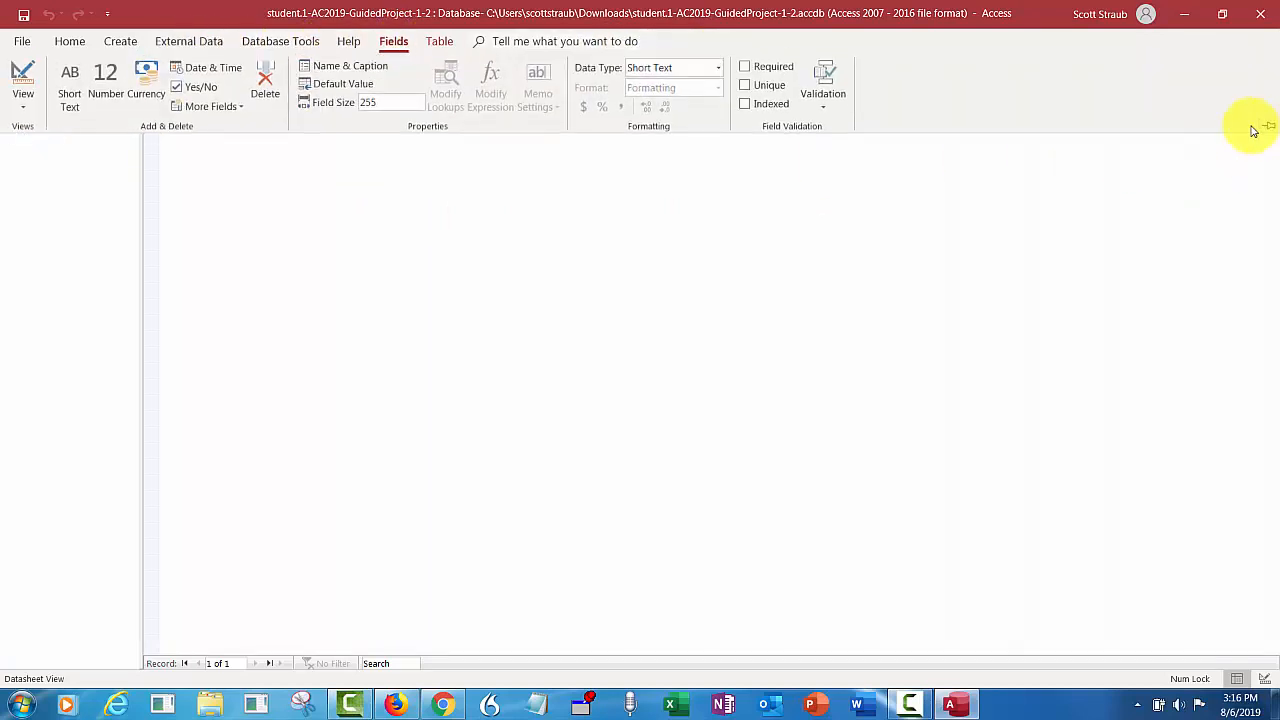
click(1266, 127)
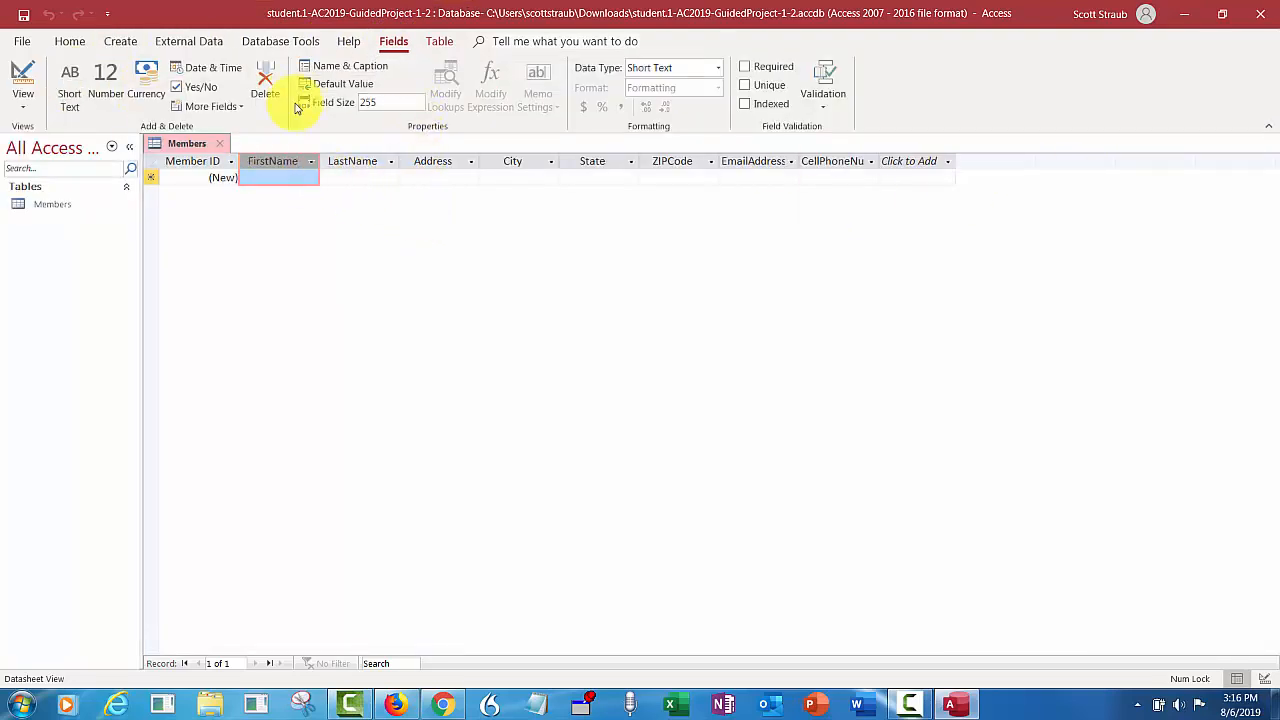
- Give the FirstName field the caption 'First Name'
click(346, 65)
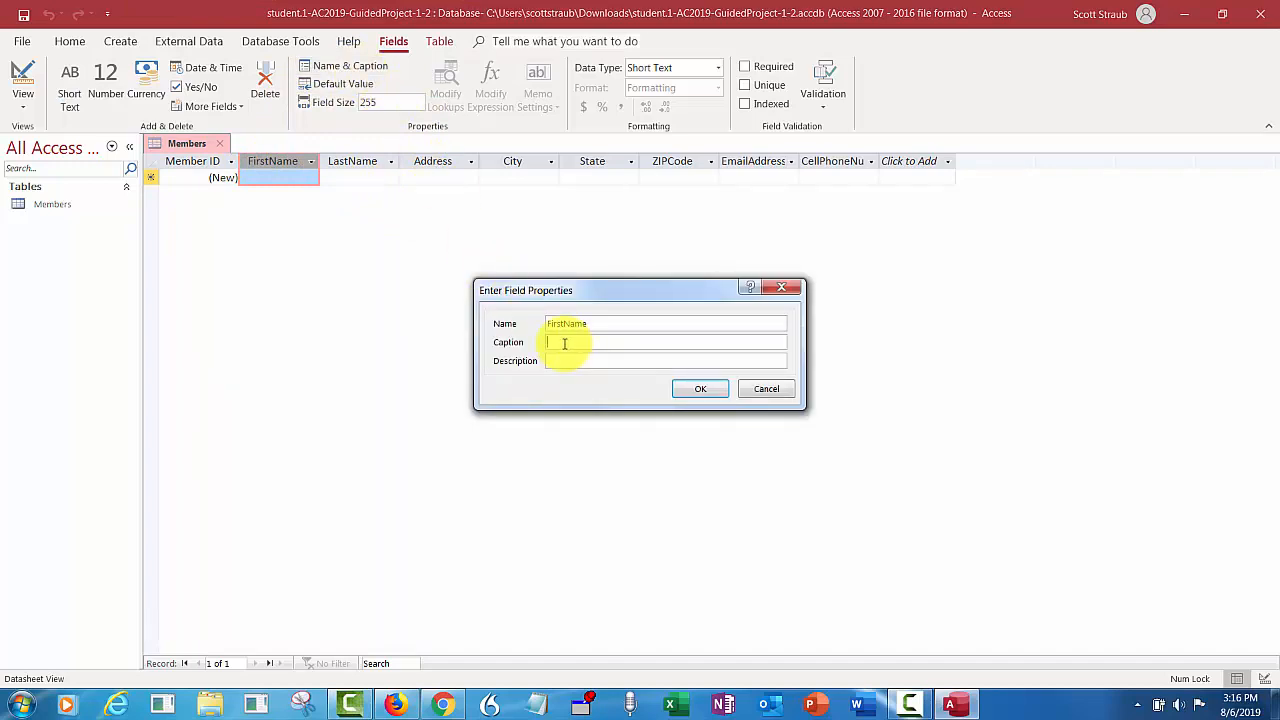
text(FirstName)
click(565, 343)
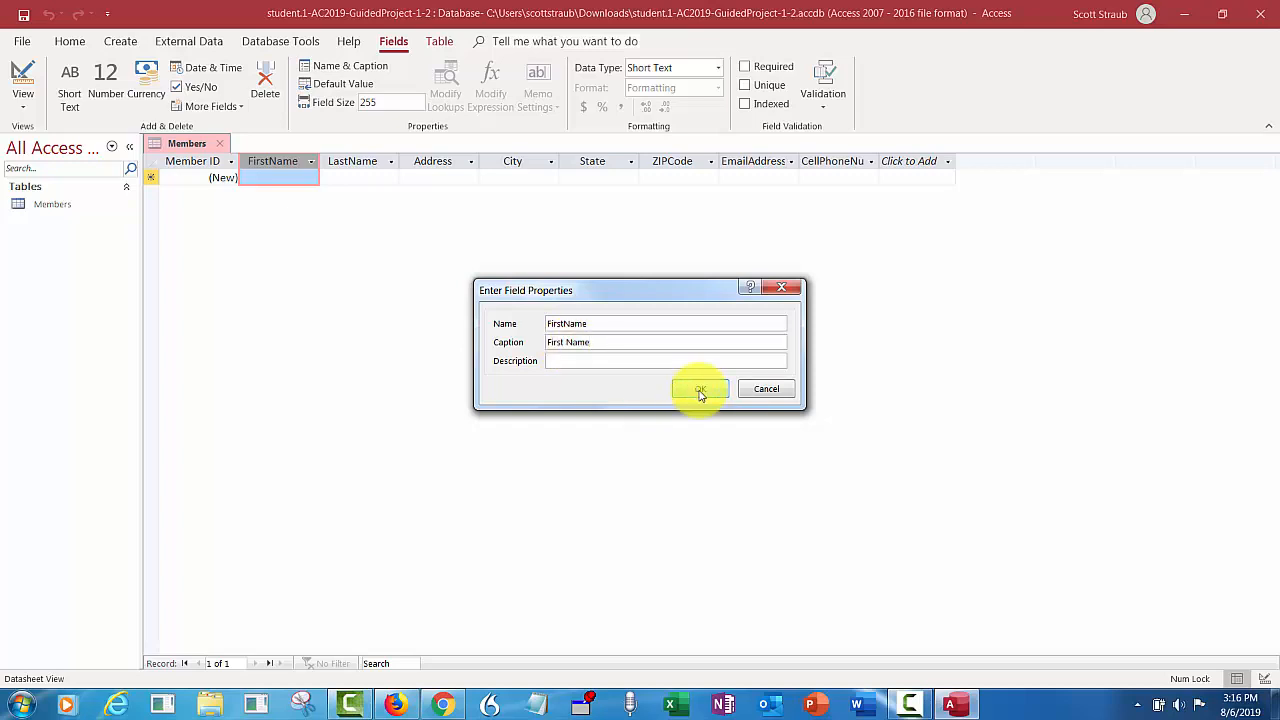
click(700, 390)
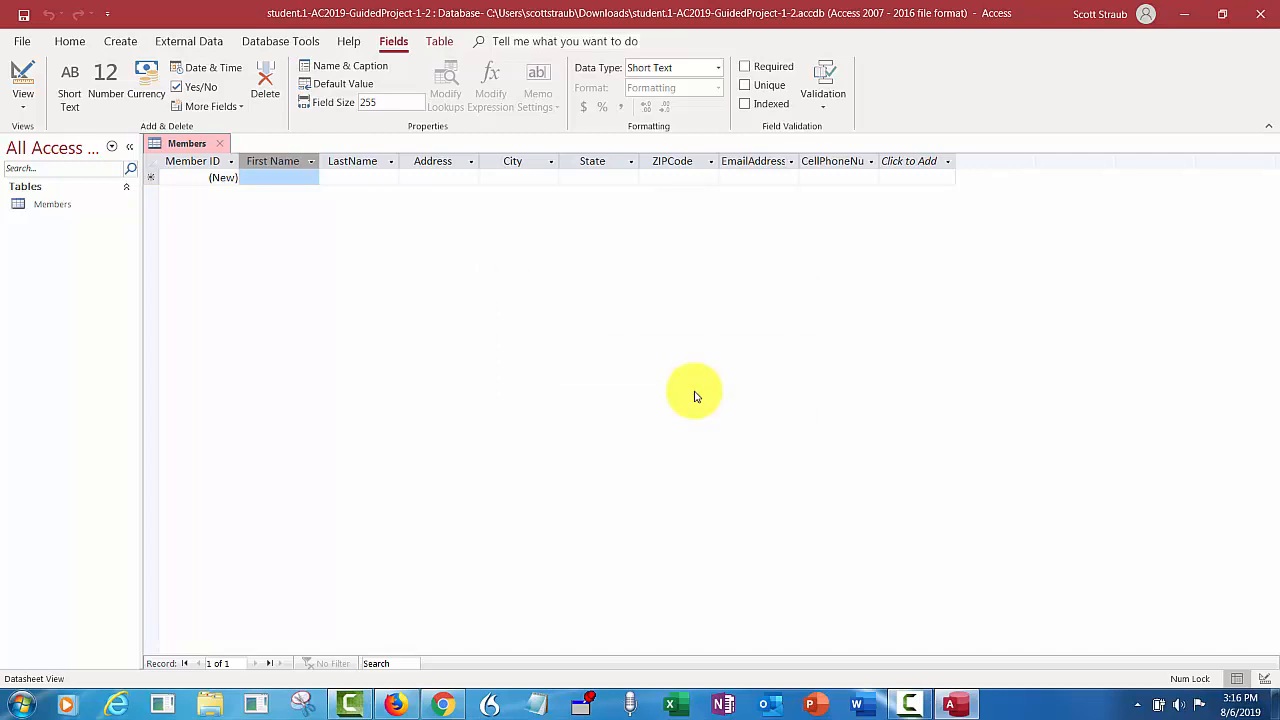
- Change the FirstName field size from 255 to 20
click(380, 102)
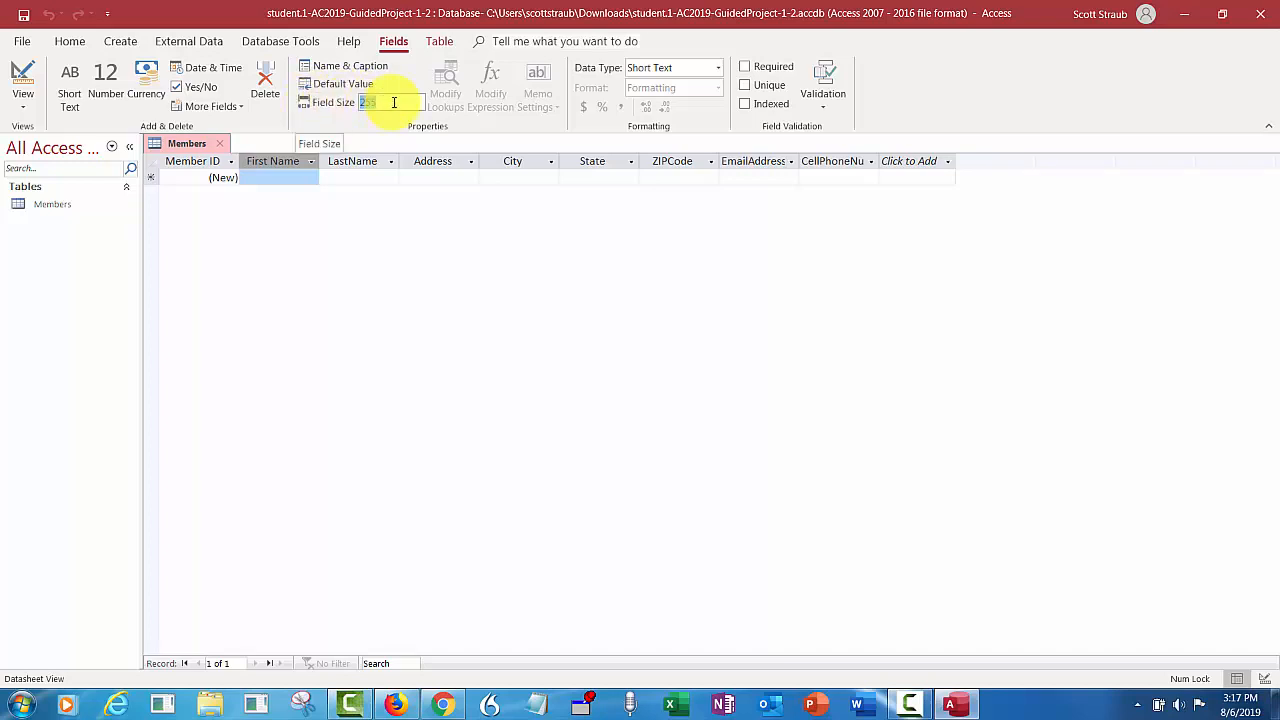
text(20)
click(350, 161)
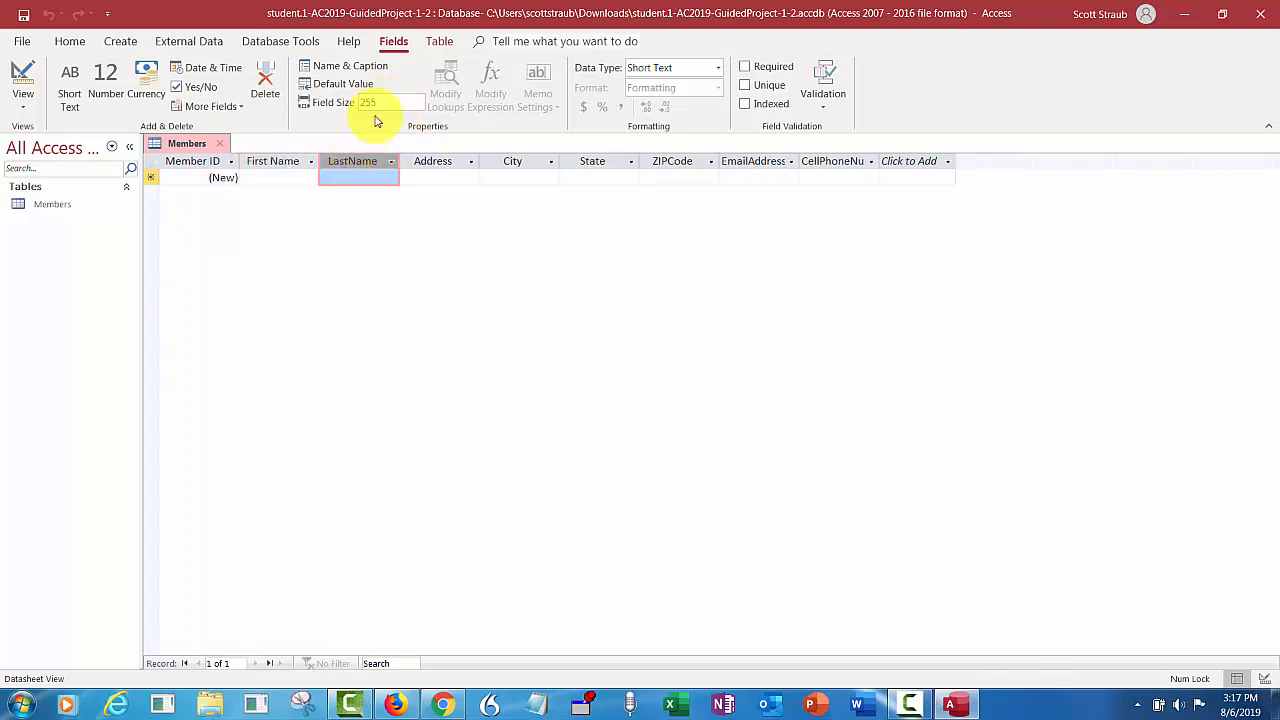
- Give the LastName field the caption 'Last Name'
click(366, 68)
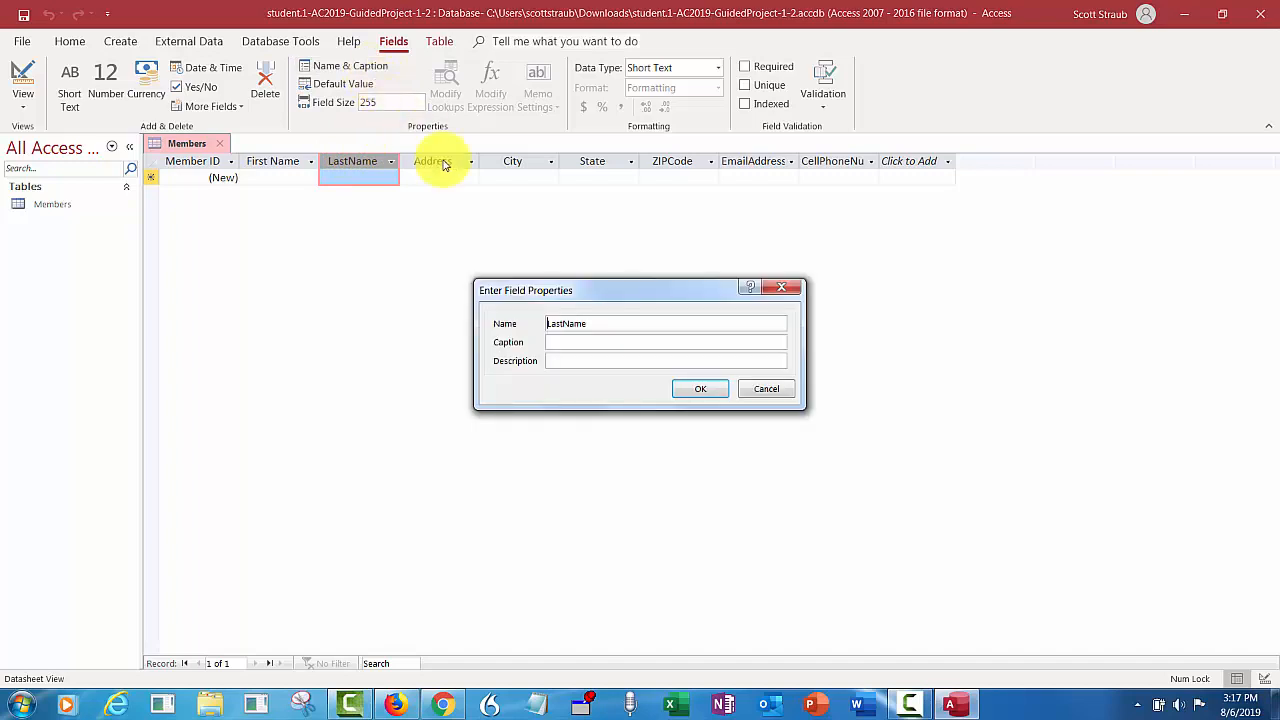
click(564, 341)
text(Las)
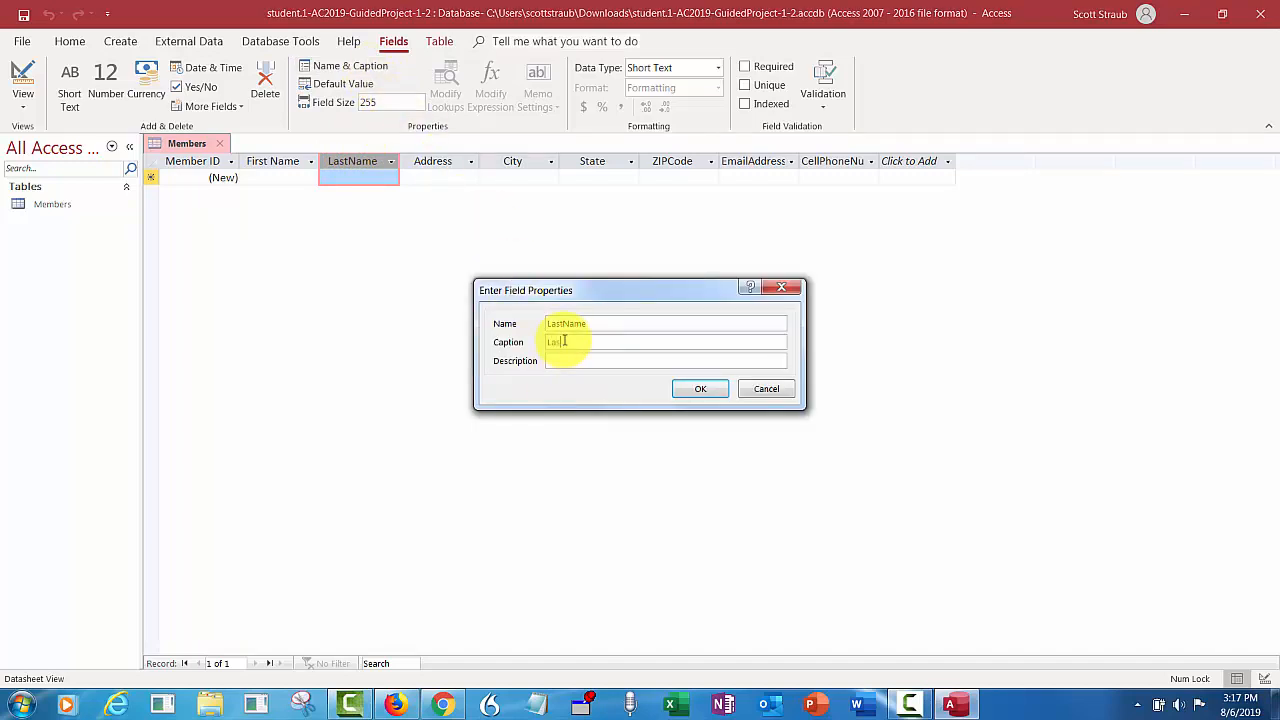
text(tName)
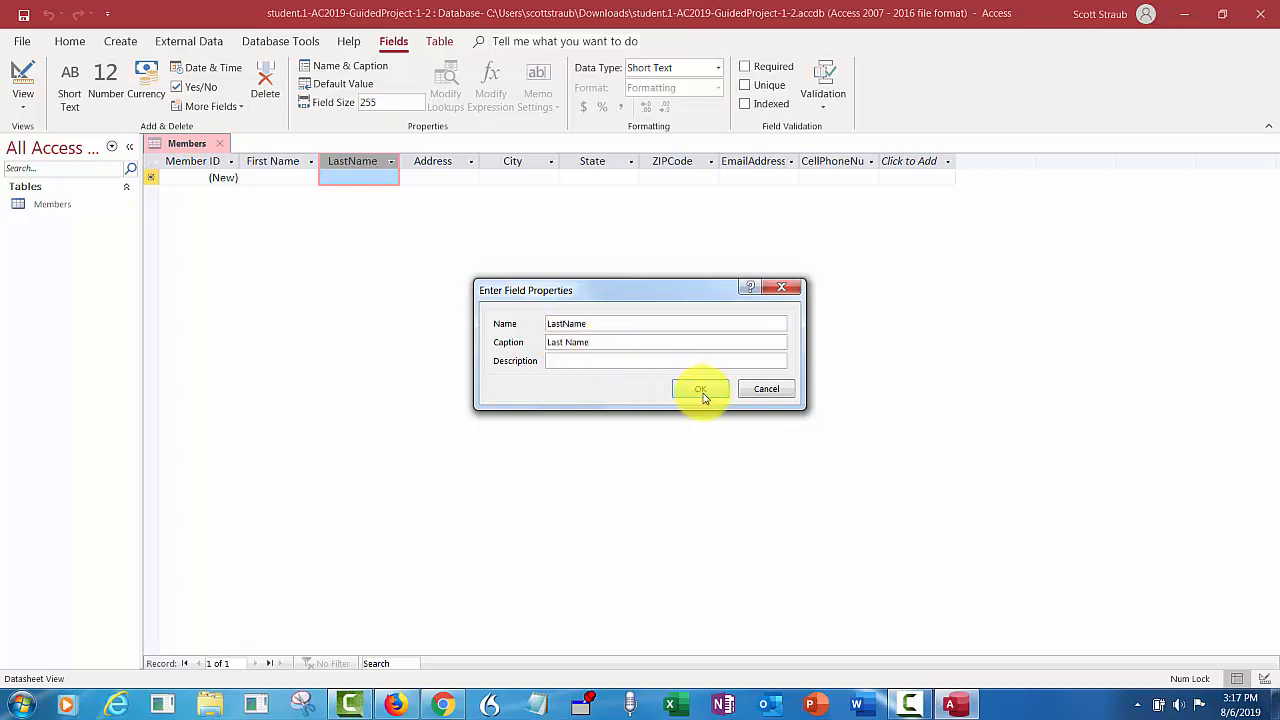
click(700, 389)
- Set the Last Name field size to 25 and commit the change
click(391, 112)
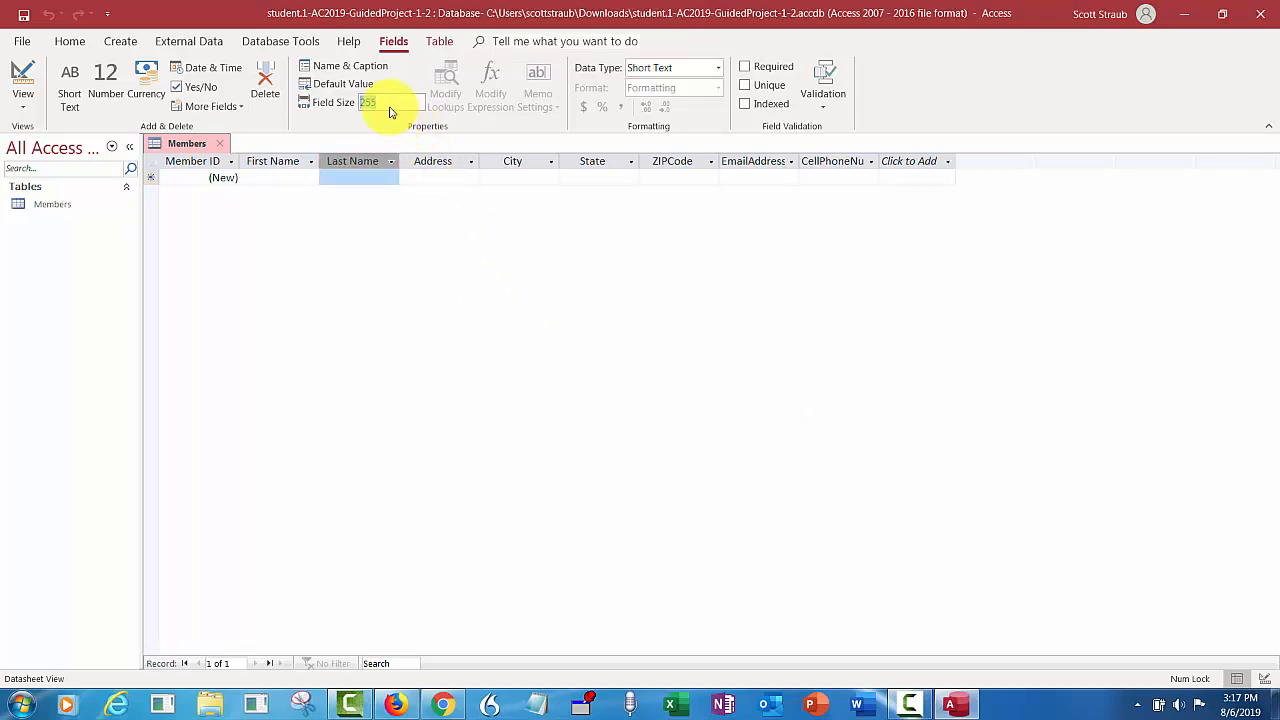
text(25)
click(444, 166)
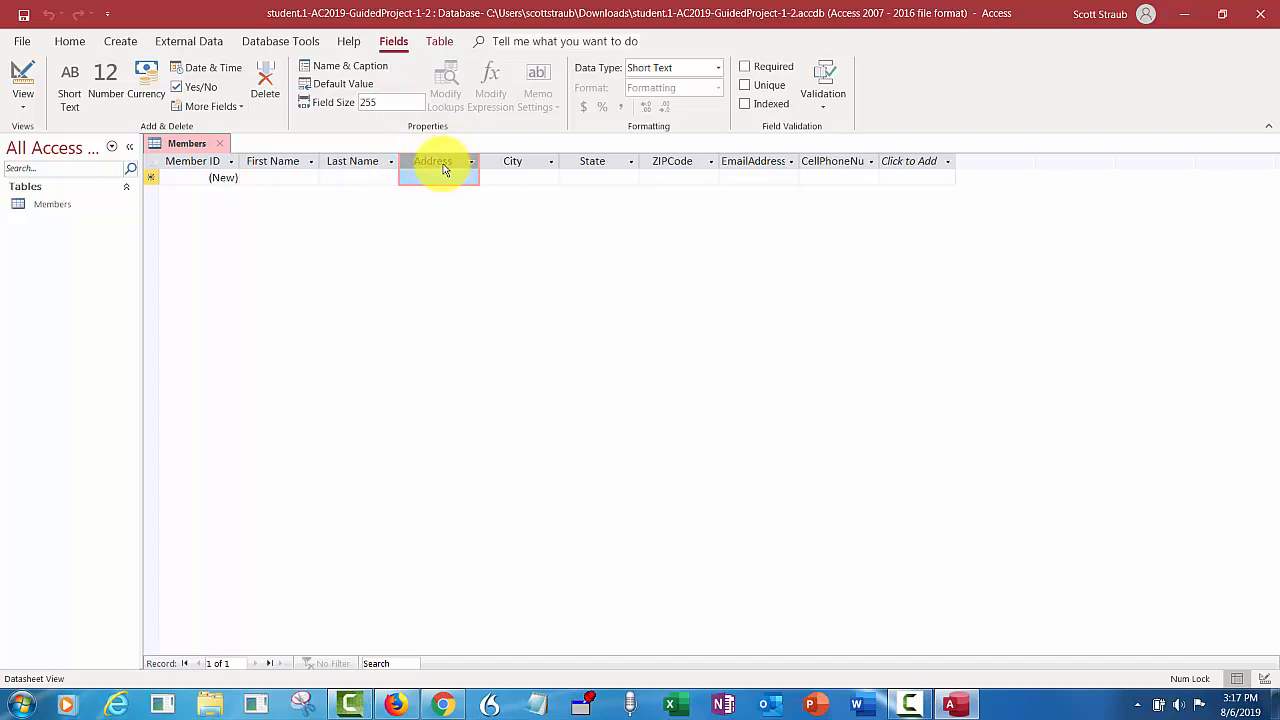
- Enter field sizes of 45 for Address, 25 for City and 2 for State
click(395, 97)
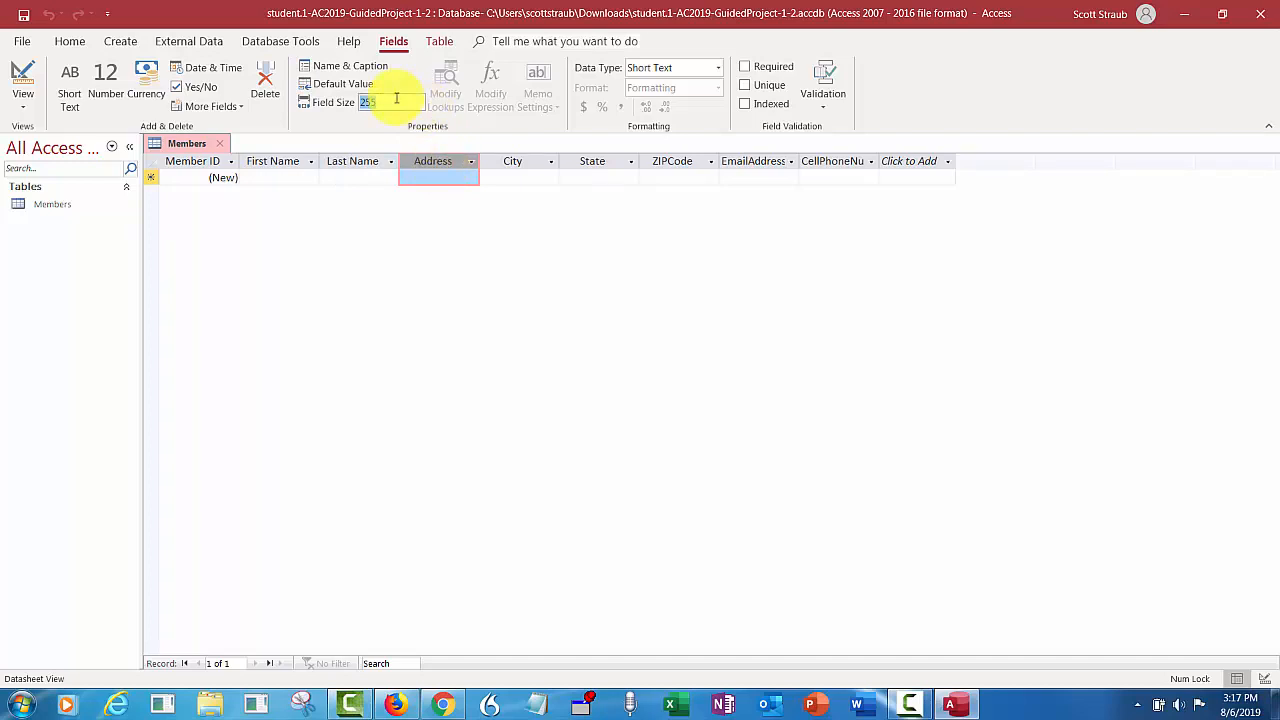
text(45)
click(514, 161)
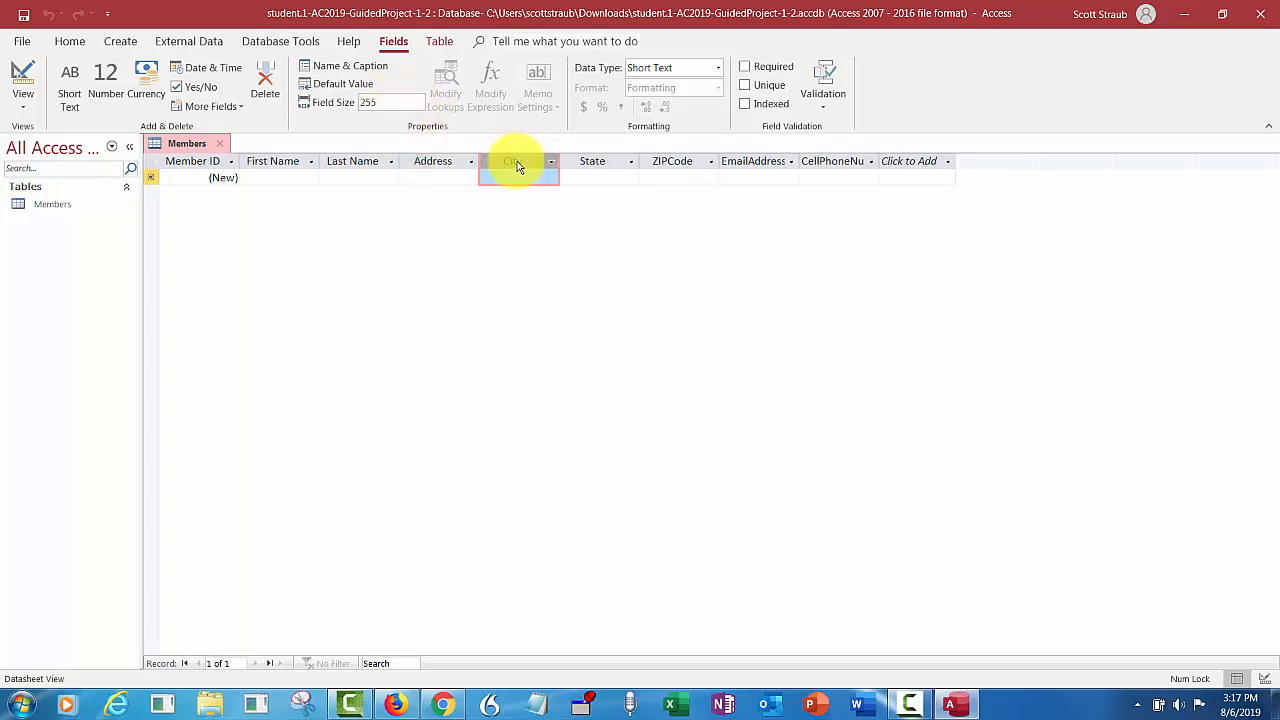
click(390, 101)
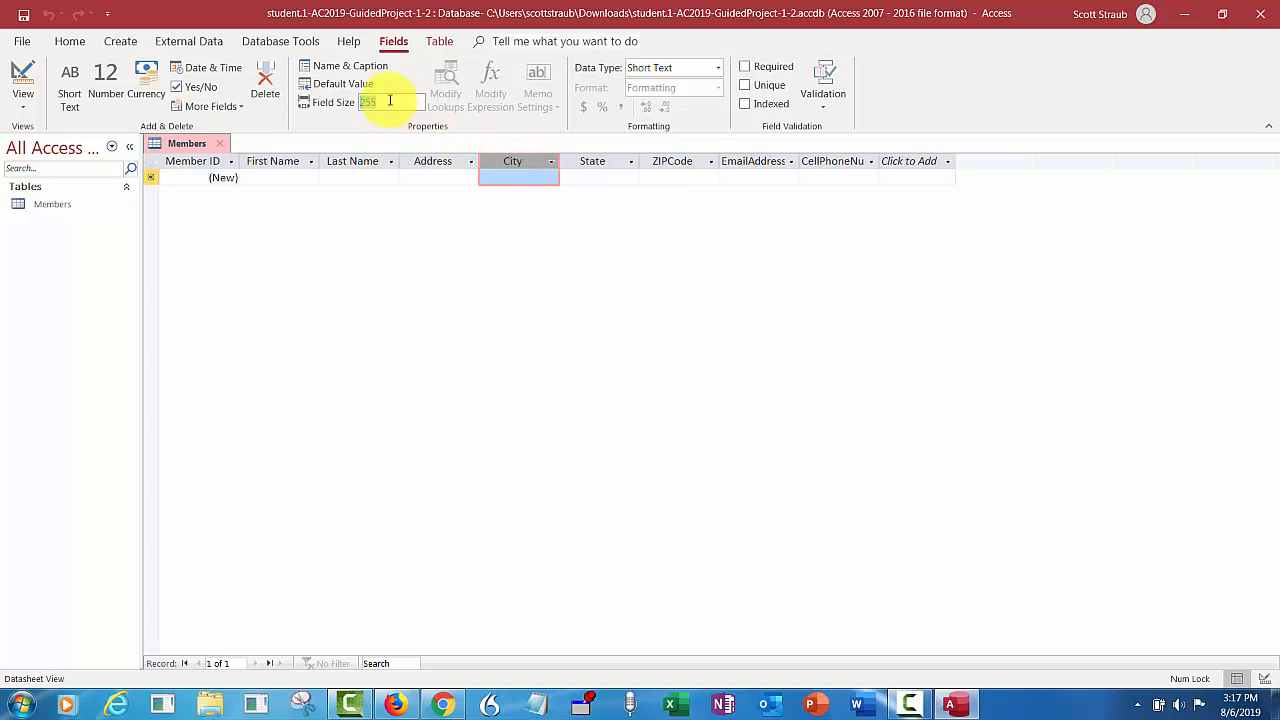
text(25)
click(600, 161)
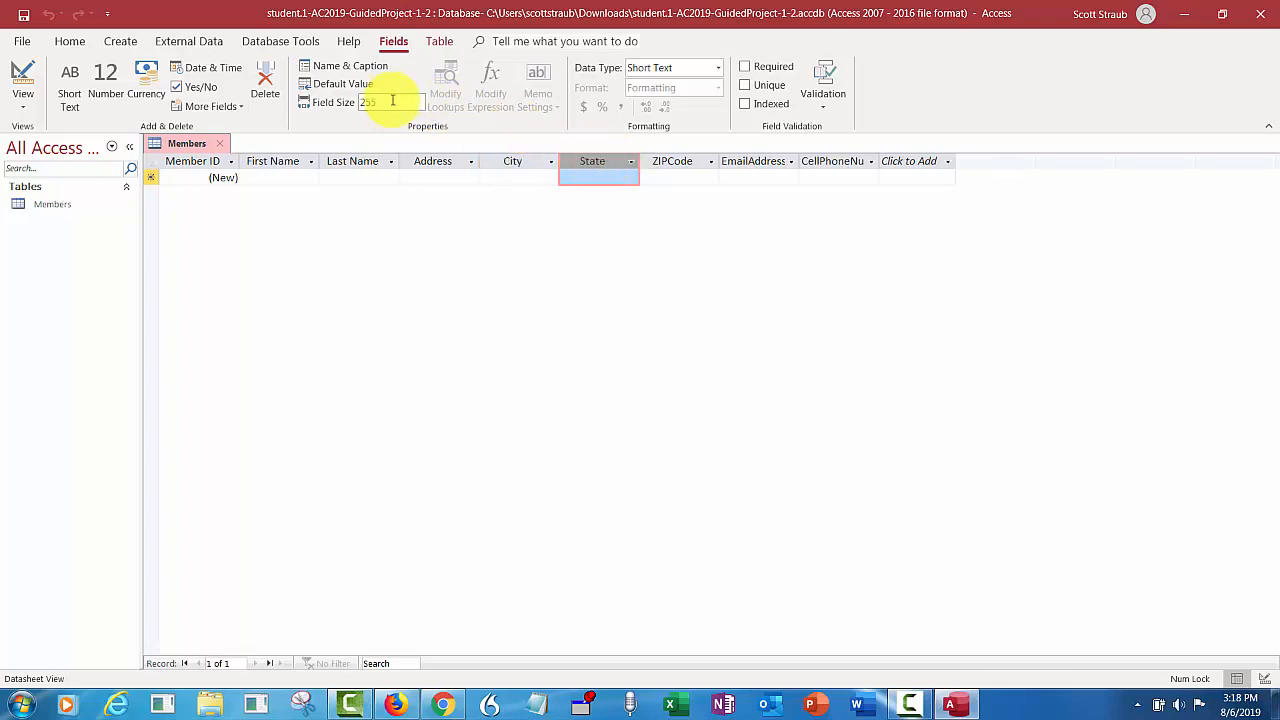
click(392, 101)
text(2)
click(676, 161)
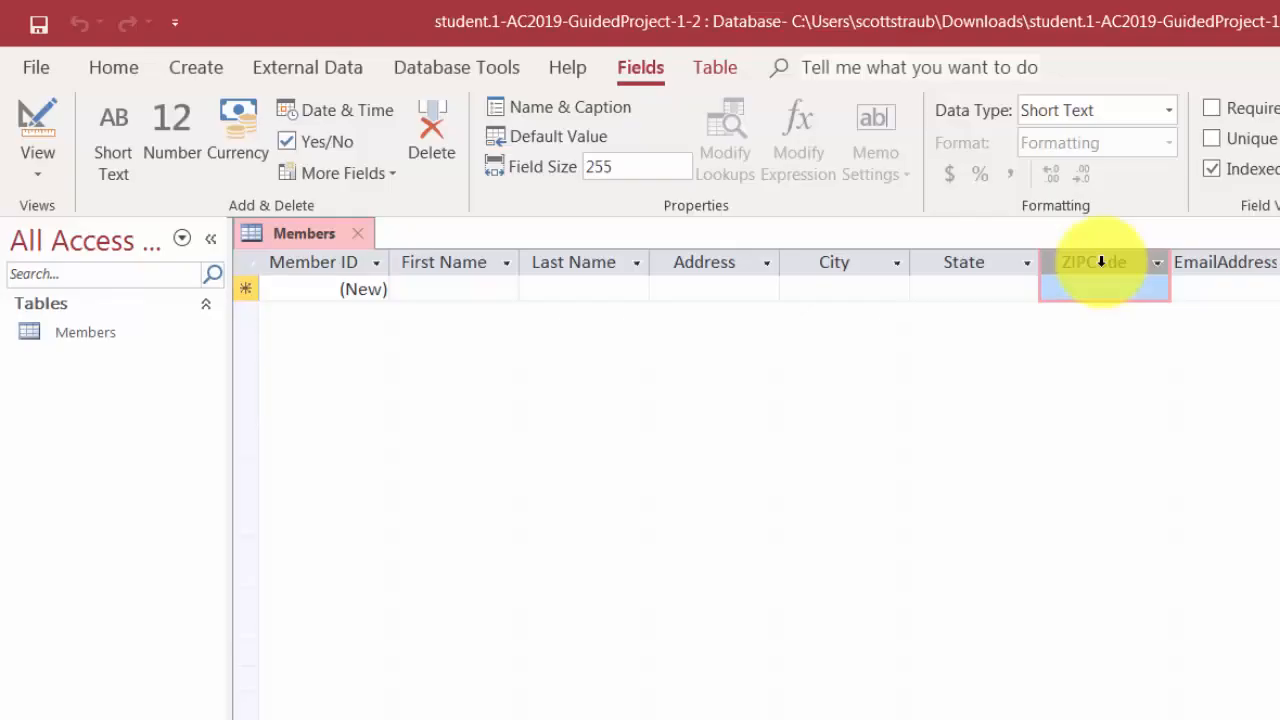
- Set the ZIPCode field size to 5
click(633, 166)
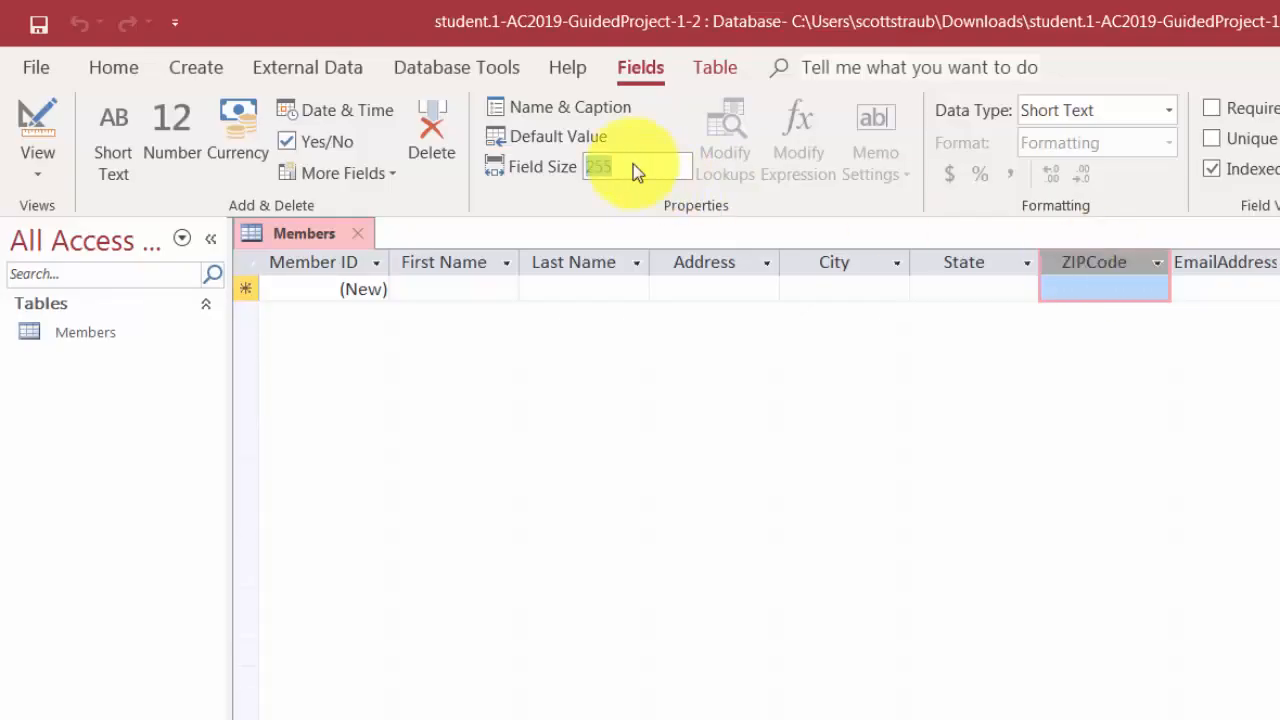
text(5)
click(1205, 262)
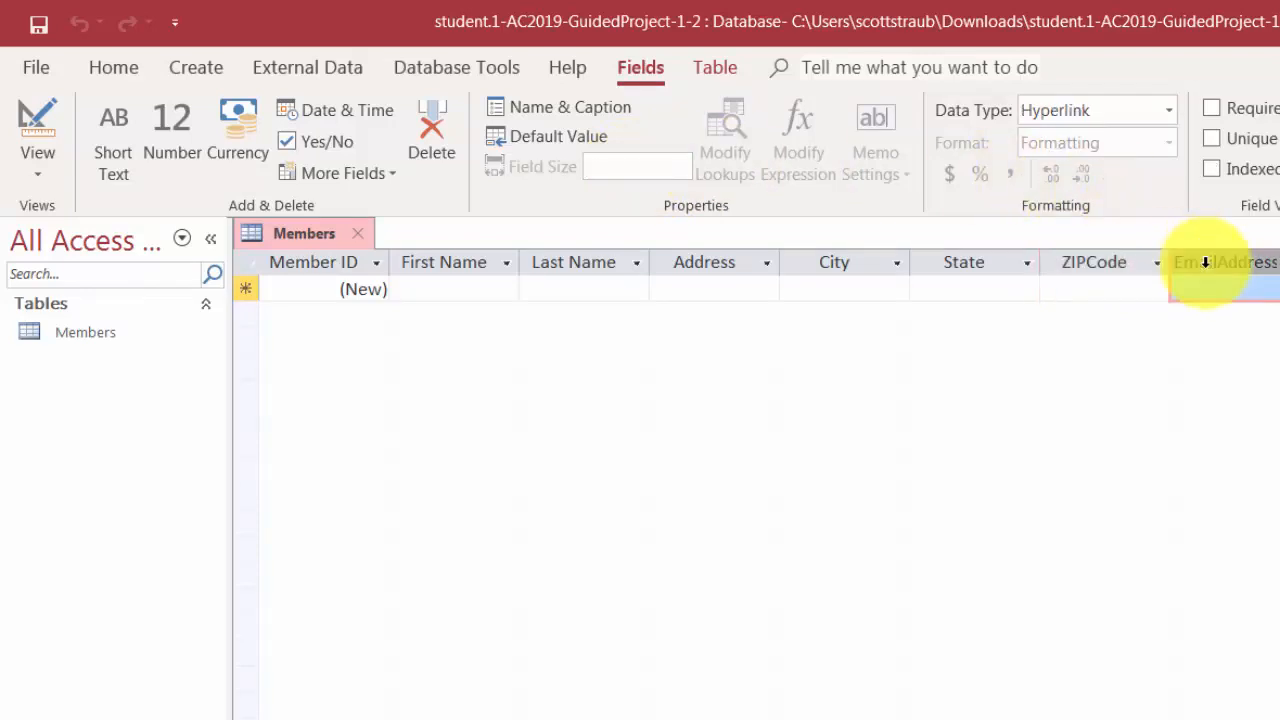
- Caption the EmailAddress field 'Email'
click(560, 102)
click(938, 558)
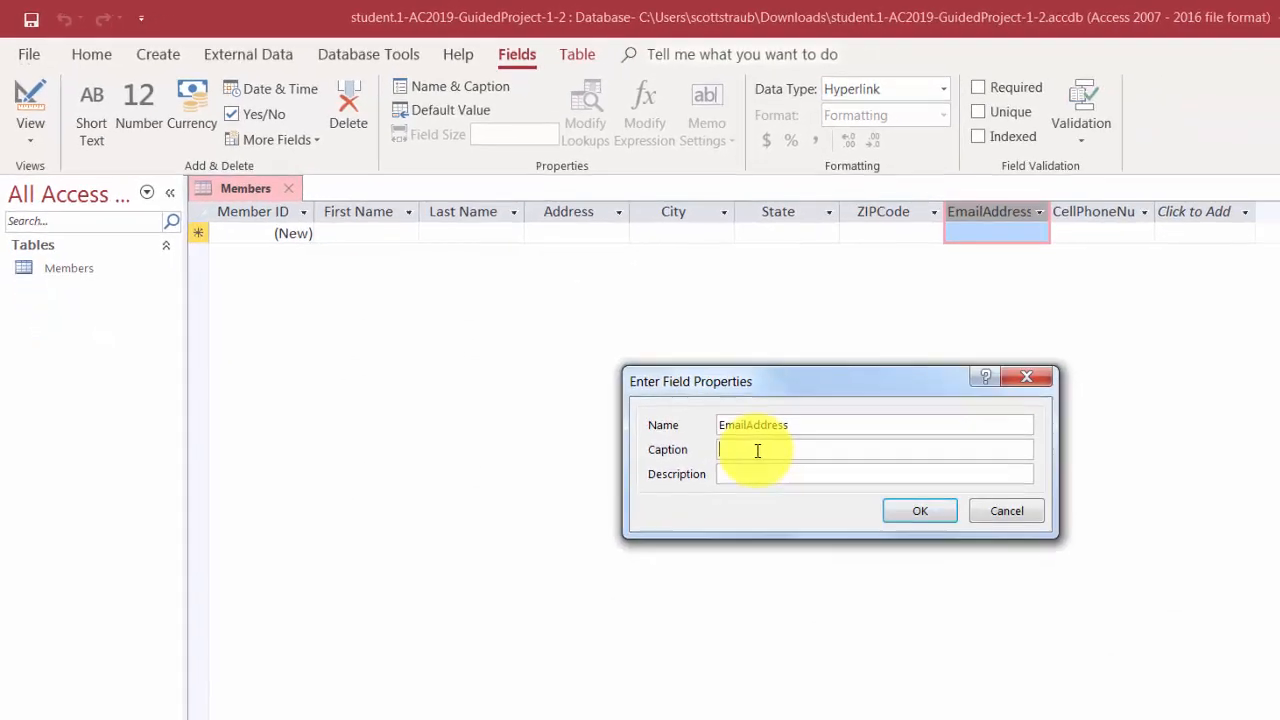
text(Email)
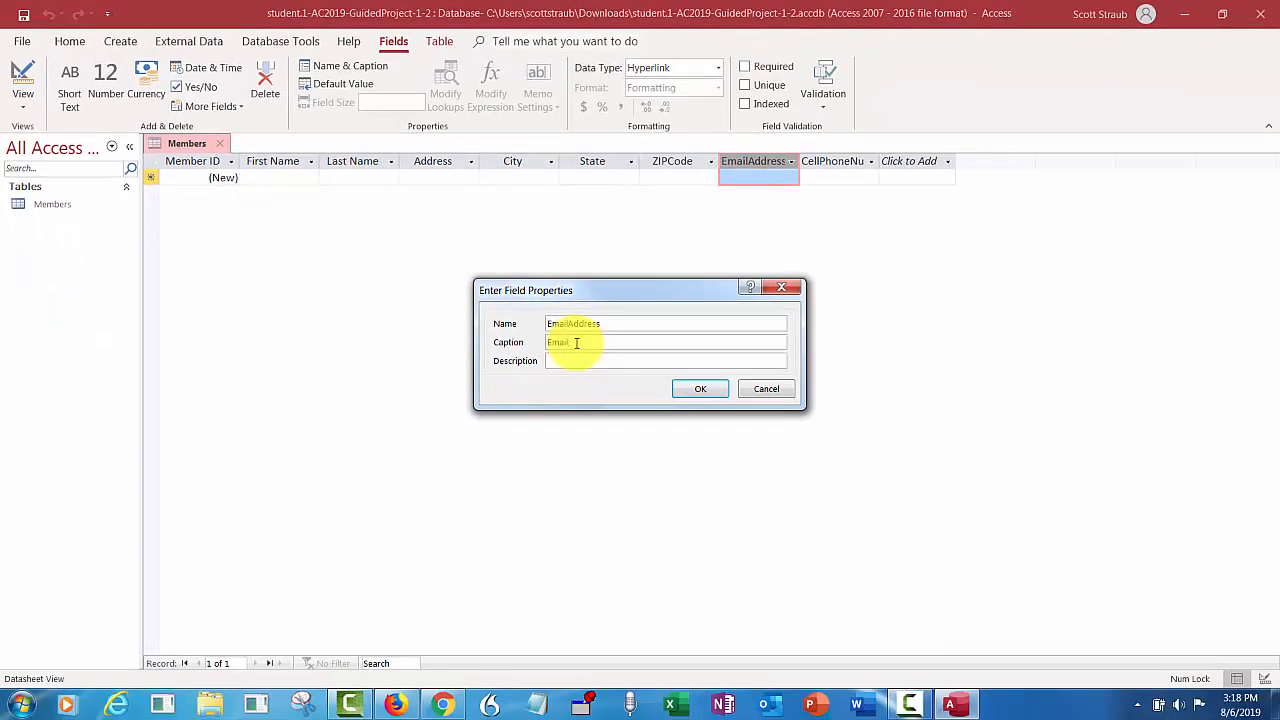
click(703, 390)
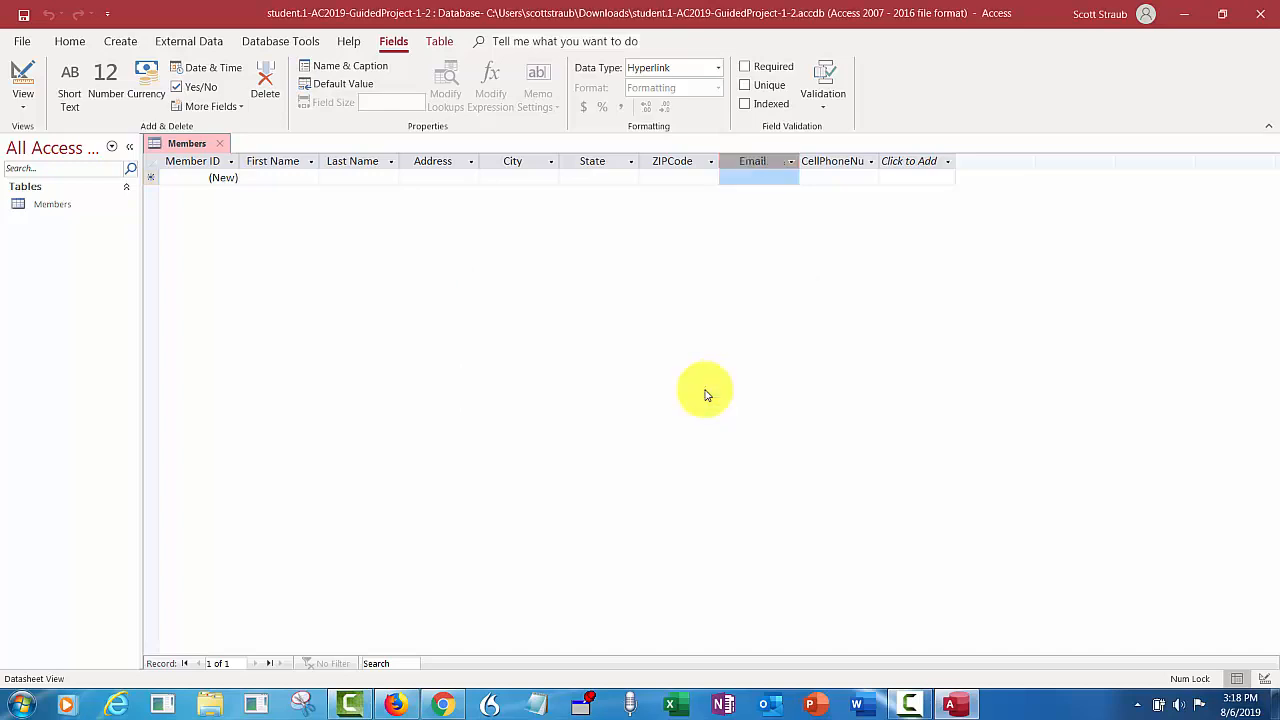
- Caption the CellPhoneNumber field 'Cell Phone'
click(833, 161)
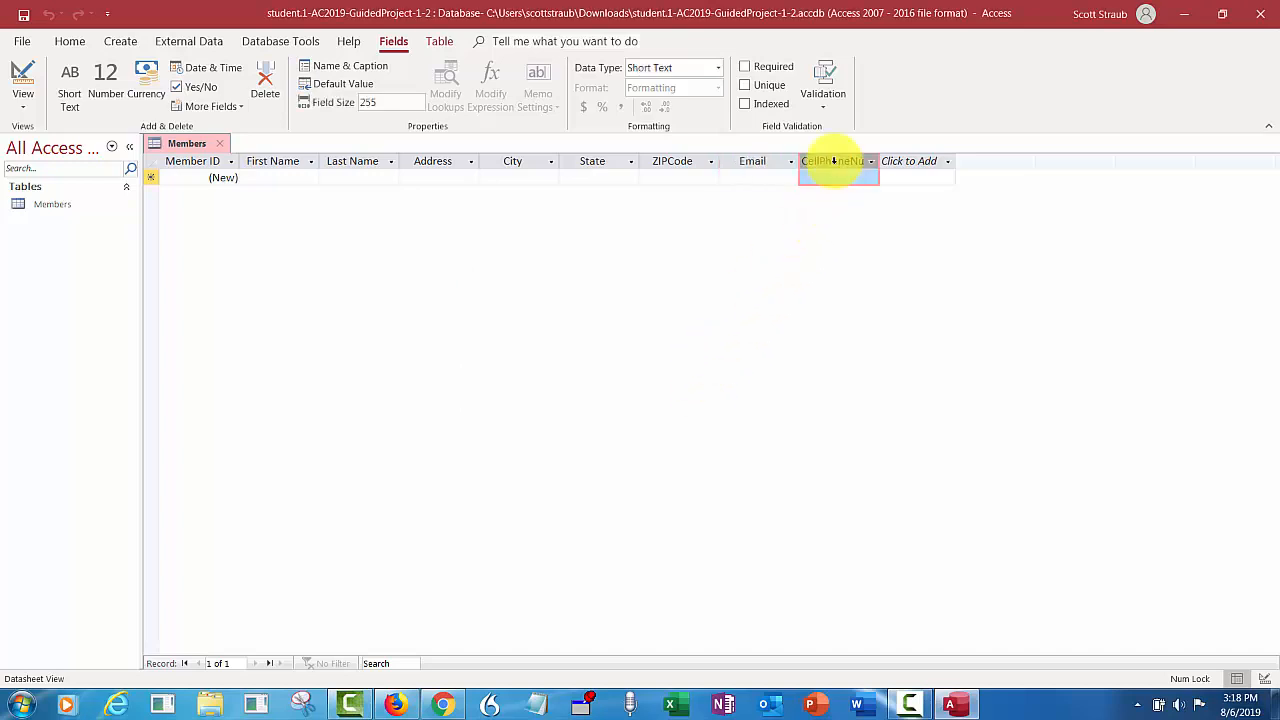
click(350, 66)
click(556, 344)
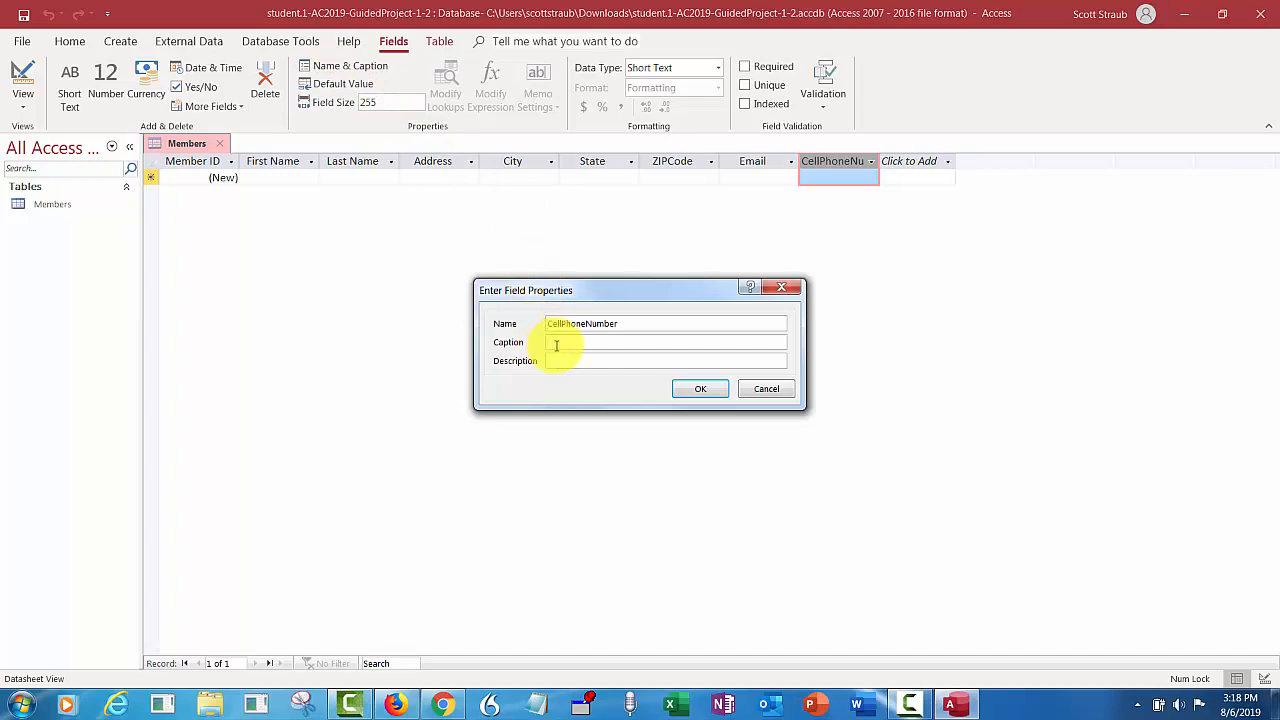
text(Cell Phone)
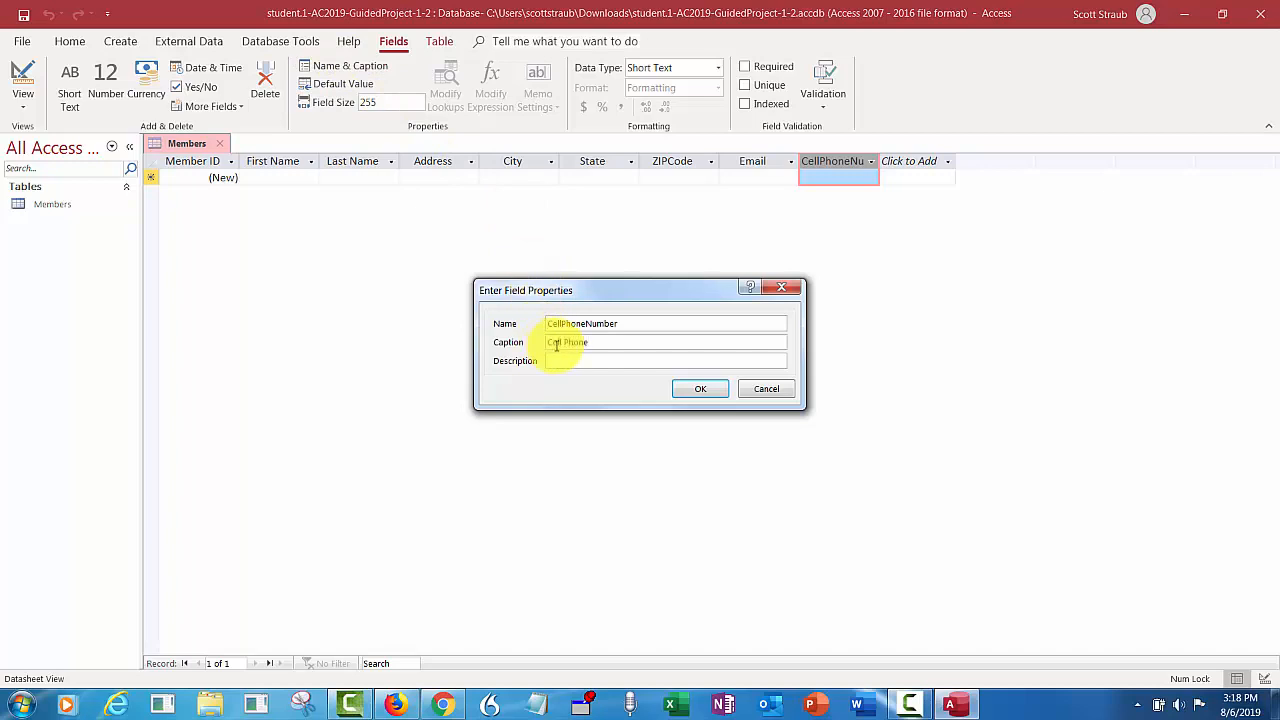
click(688, 390)
- Set the Cell Phone field size to 12 and save the table
double_click(397, 103)
text(12)
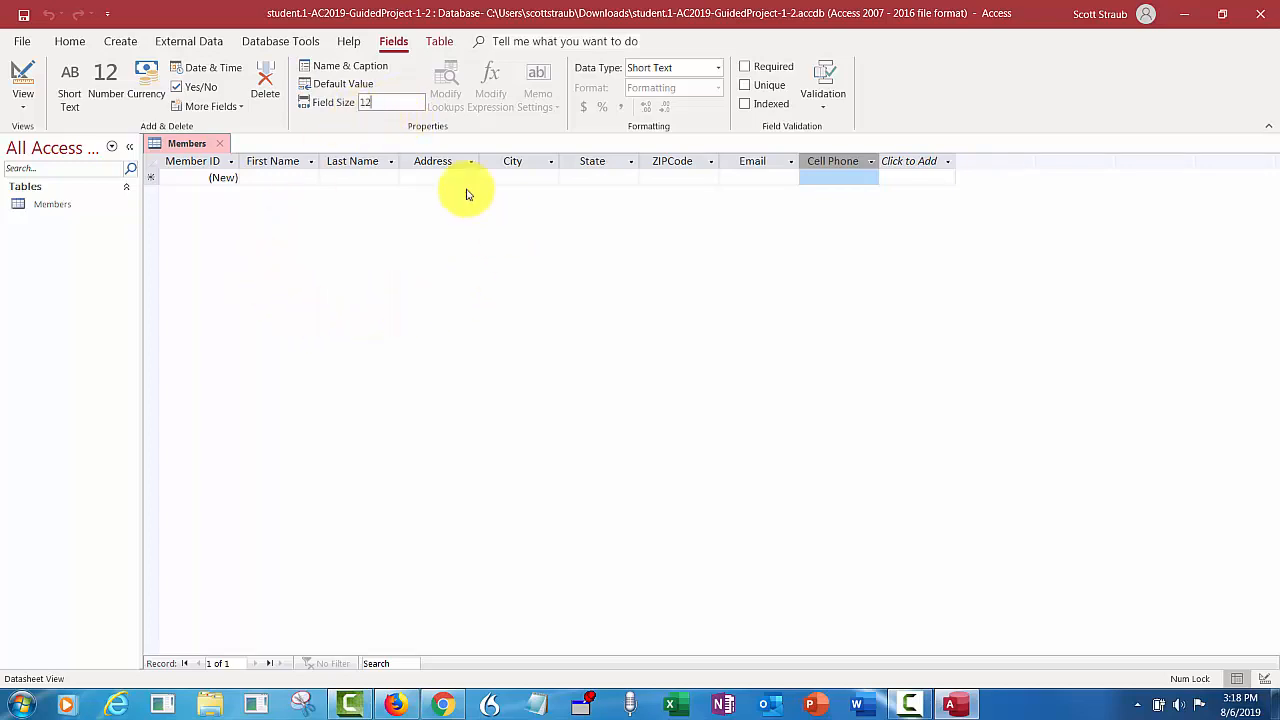
click(25, 17)
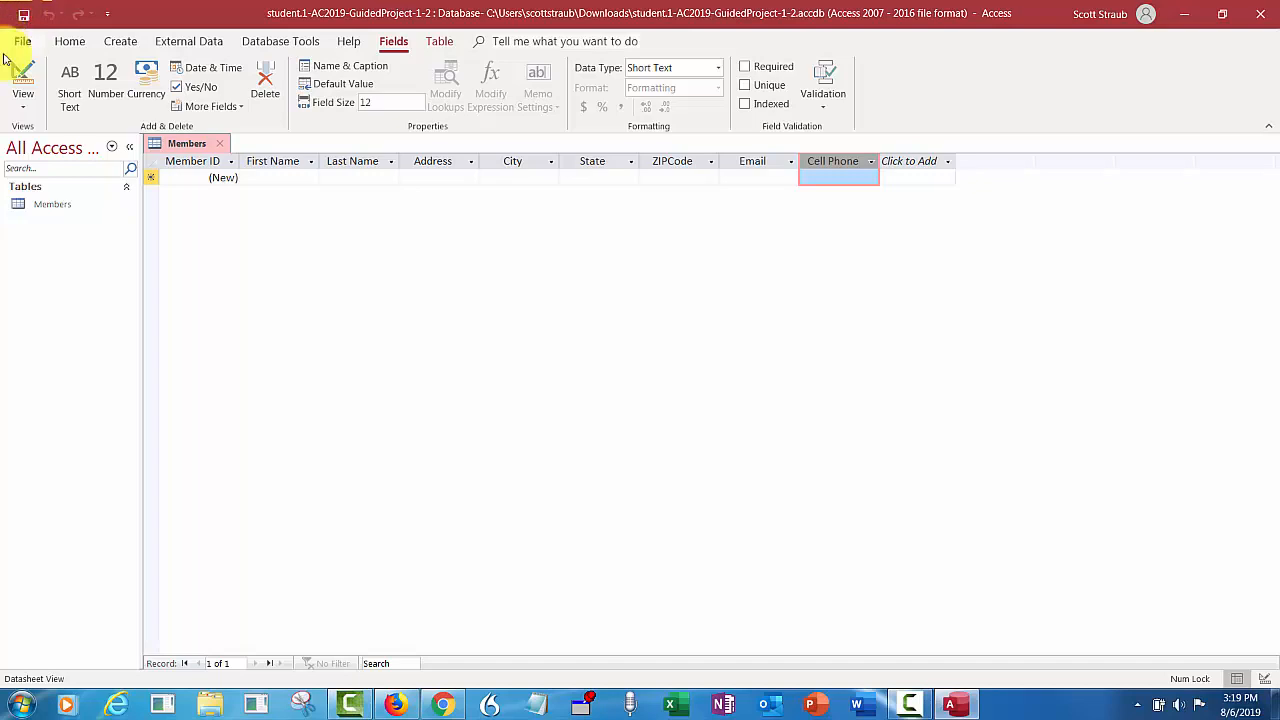
- Enter the first member's first name, last name, street address and city, fixing the city's capitalization
click(262, 177)
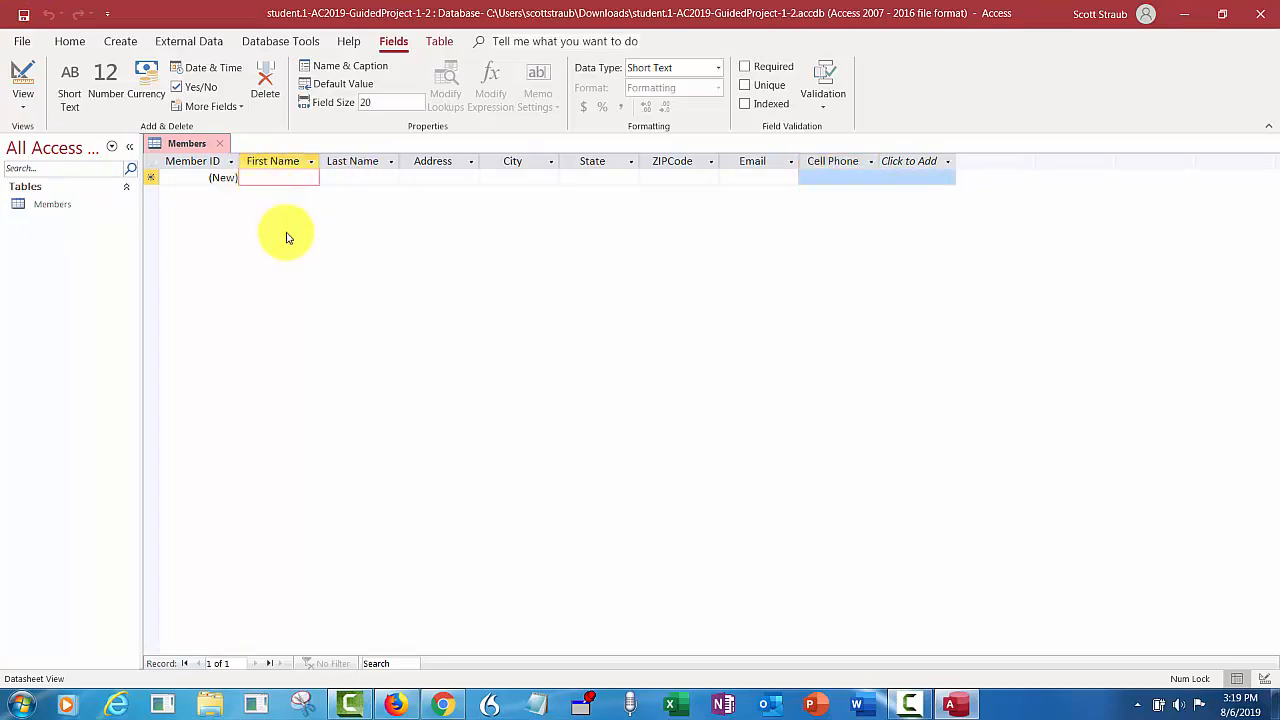
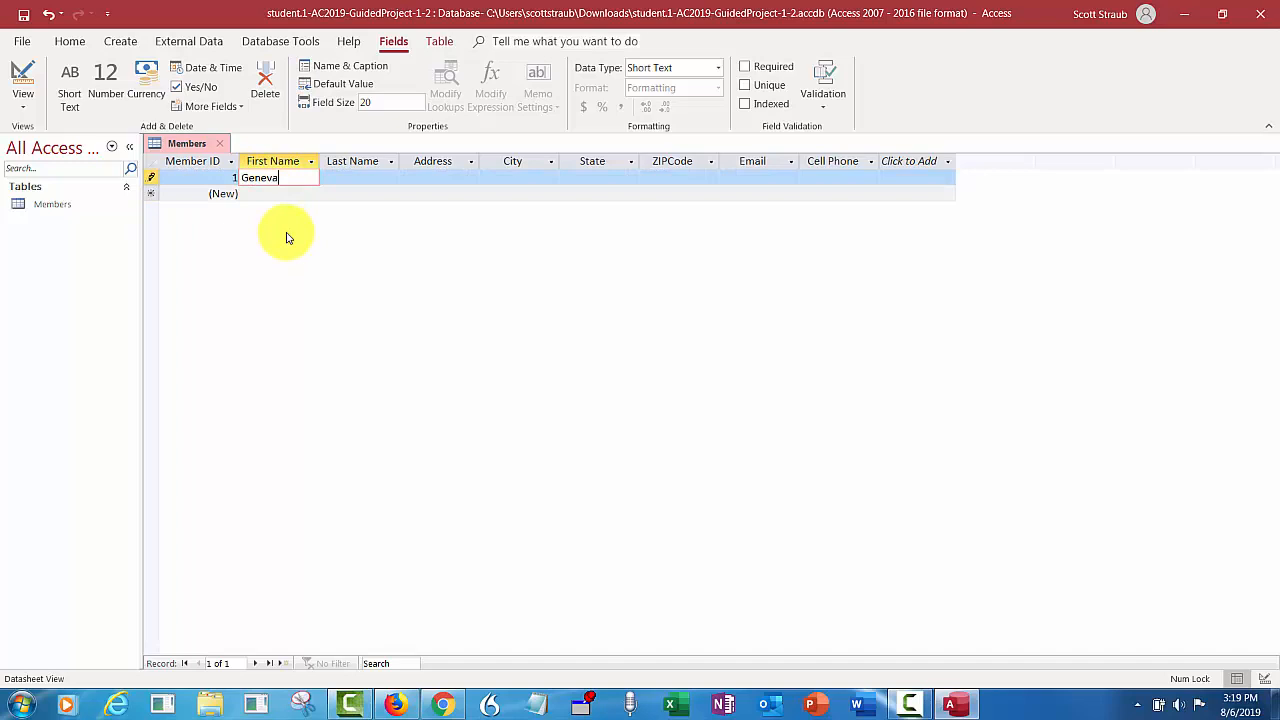
key(Tab)
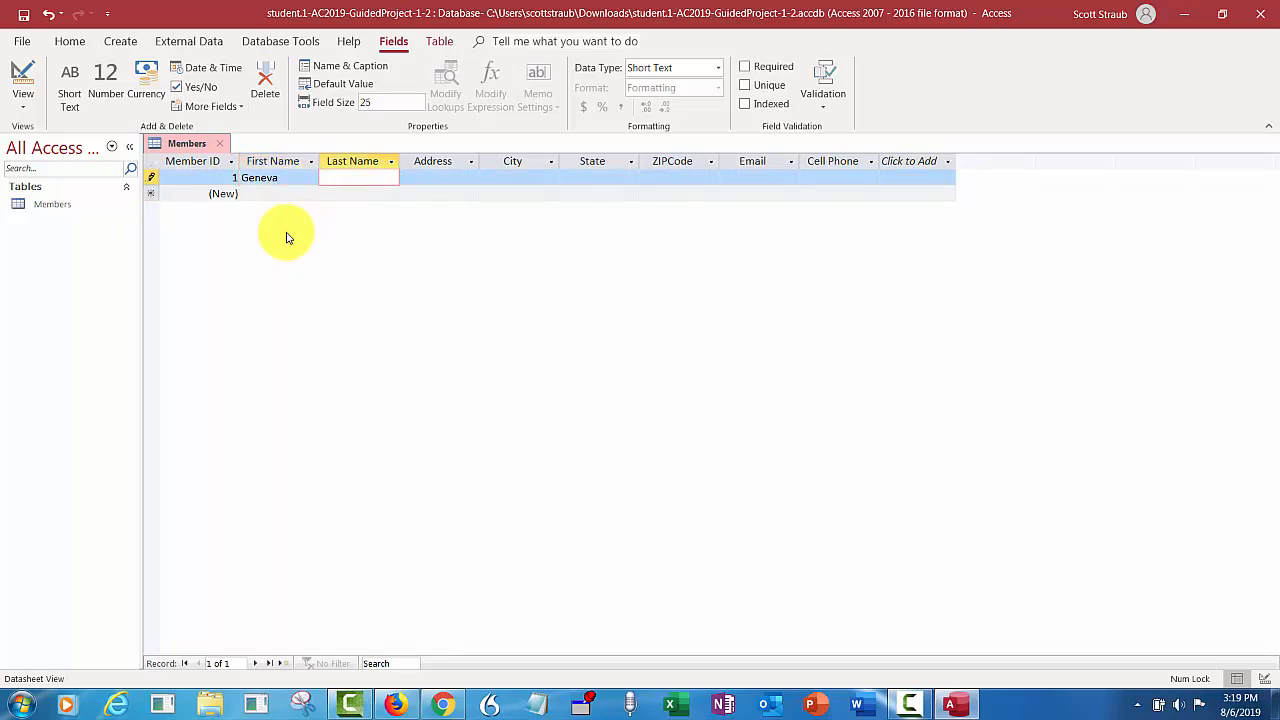
key(Tab)
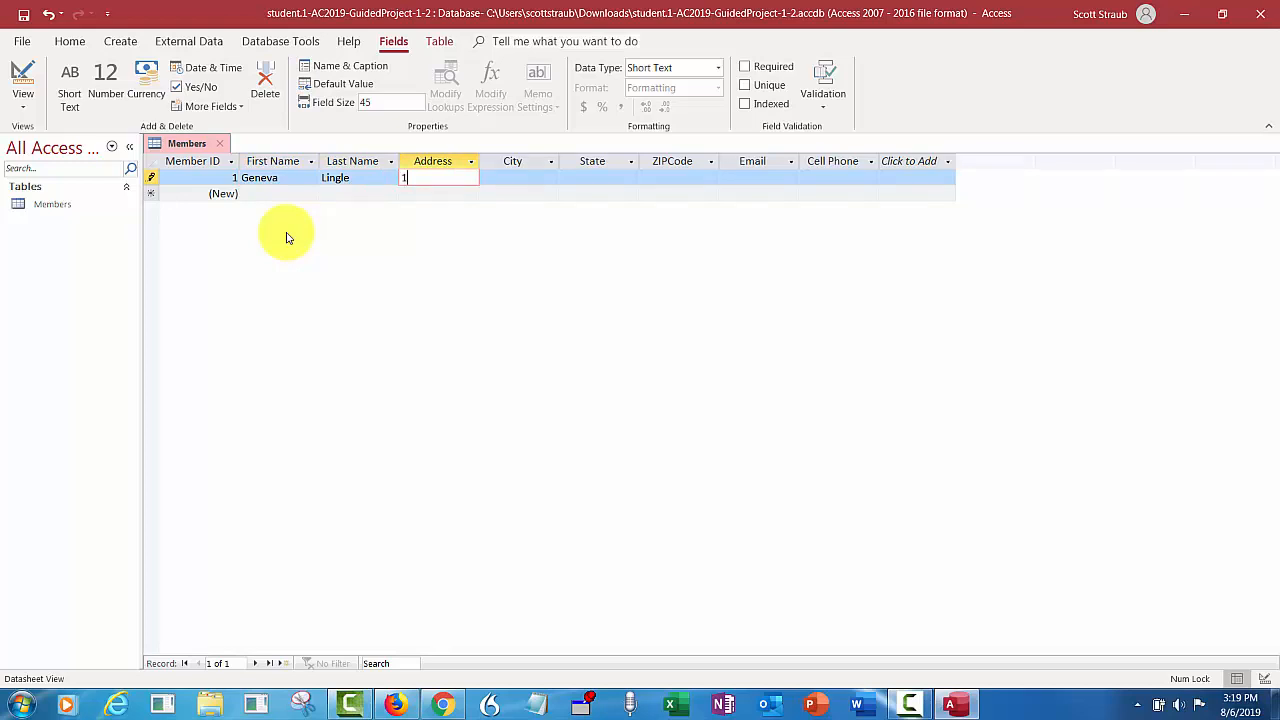
key(Tab)
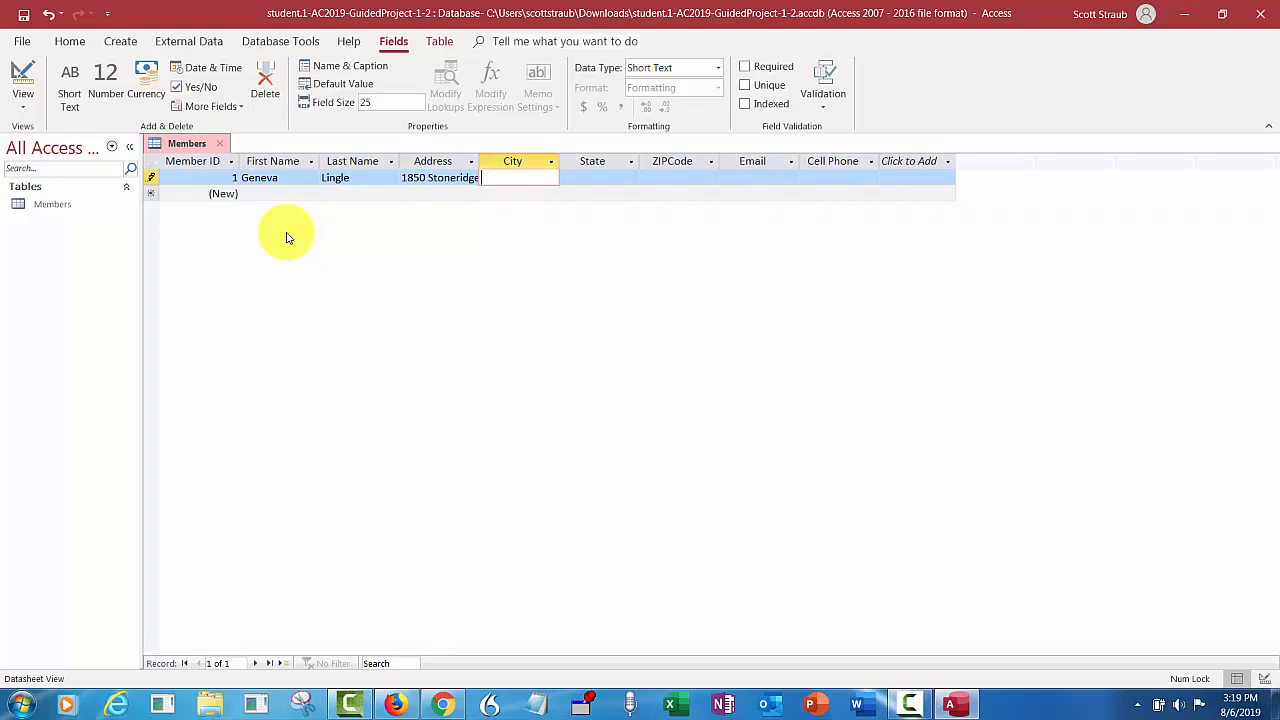
text(Cameron park)
key(BackSpace)
key(BackSpace)
key(BackSpace)
key(BackSpace)
text(Park)
- Fill in the first member's state, ZIP code, email and cell phone, then save the record
key(Tab)
text(CA)
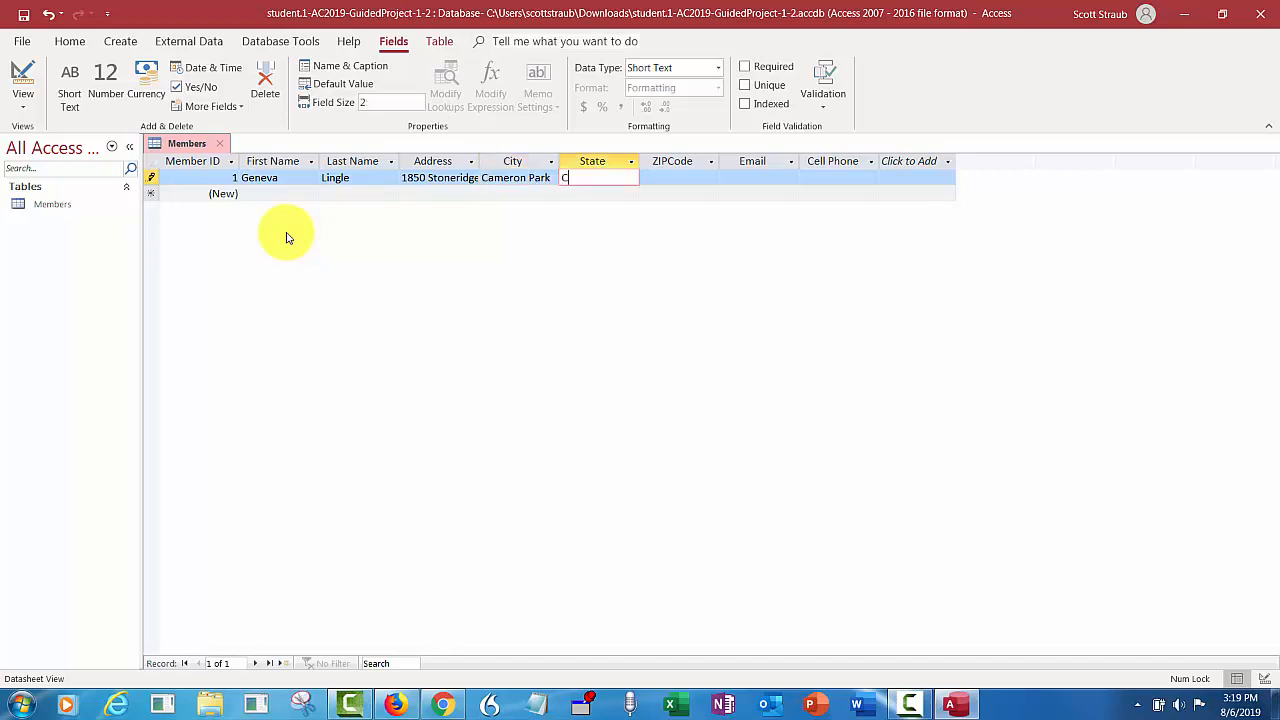
key(Tab)
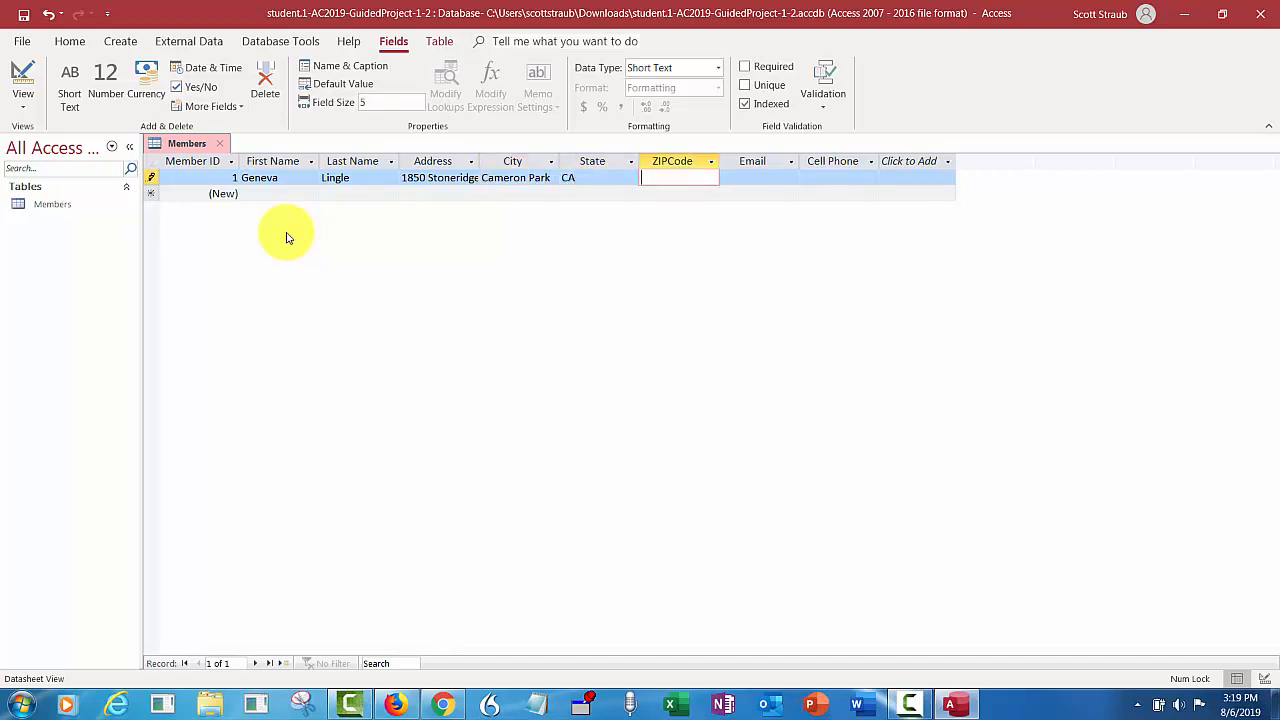
text(95682)
key(Tab)
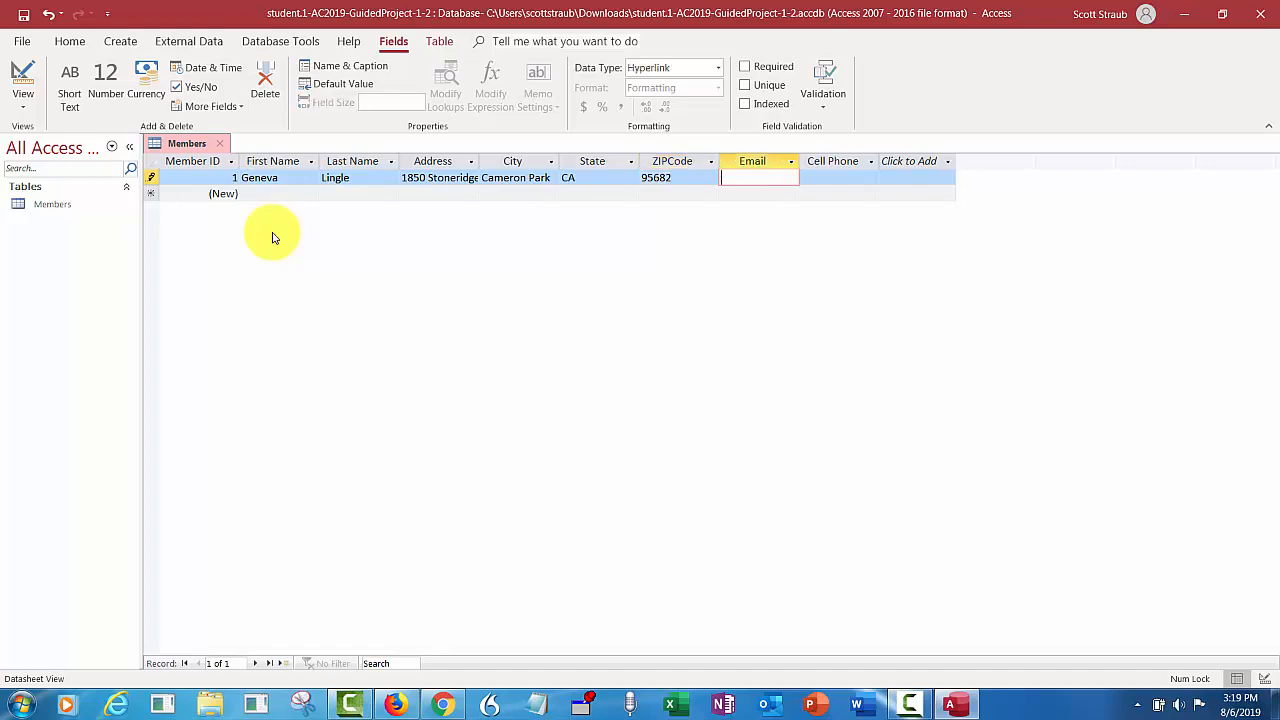
key(Tab)
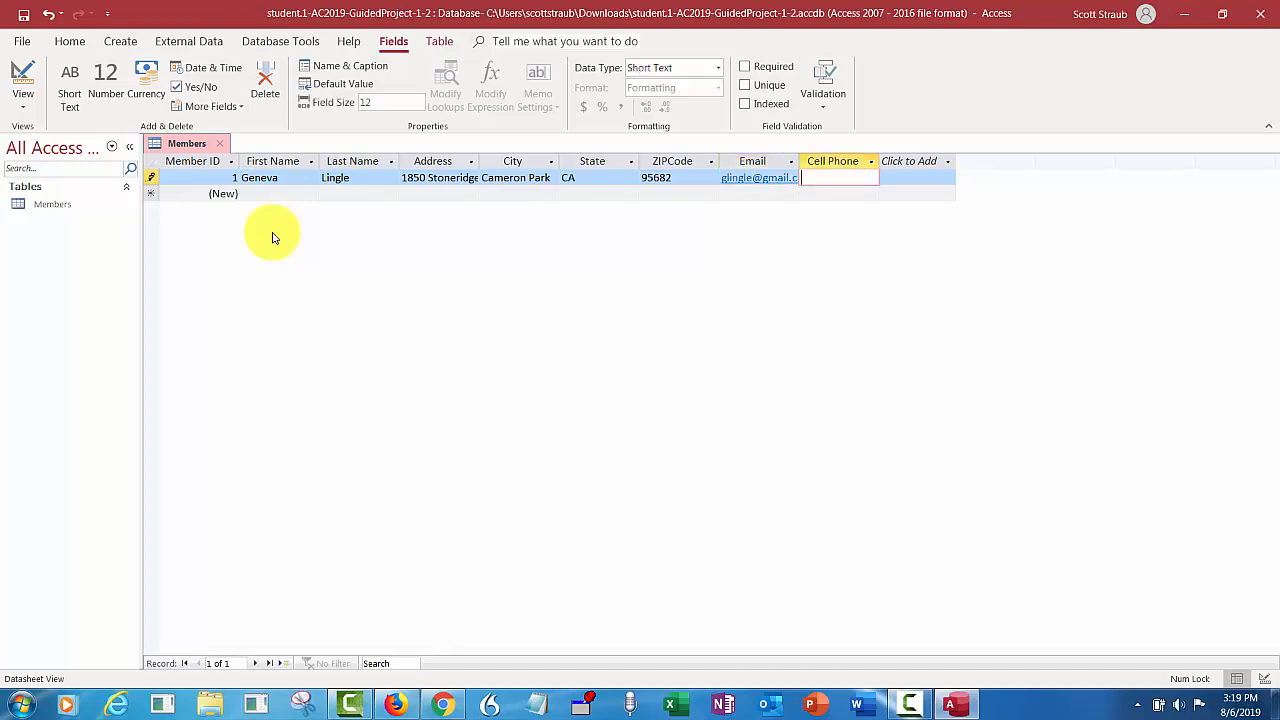
key(Tab)
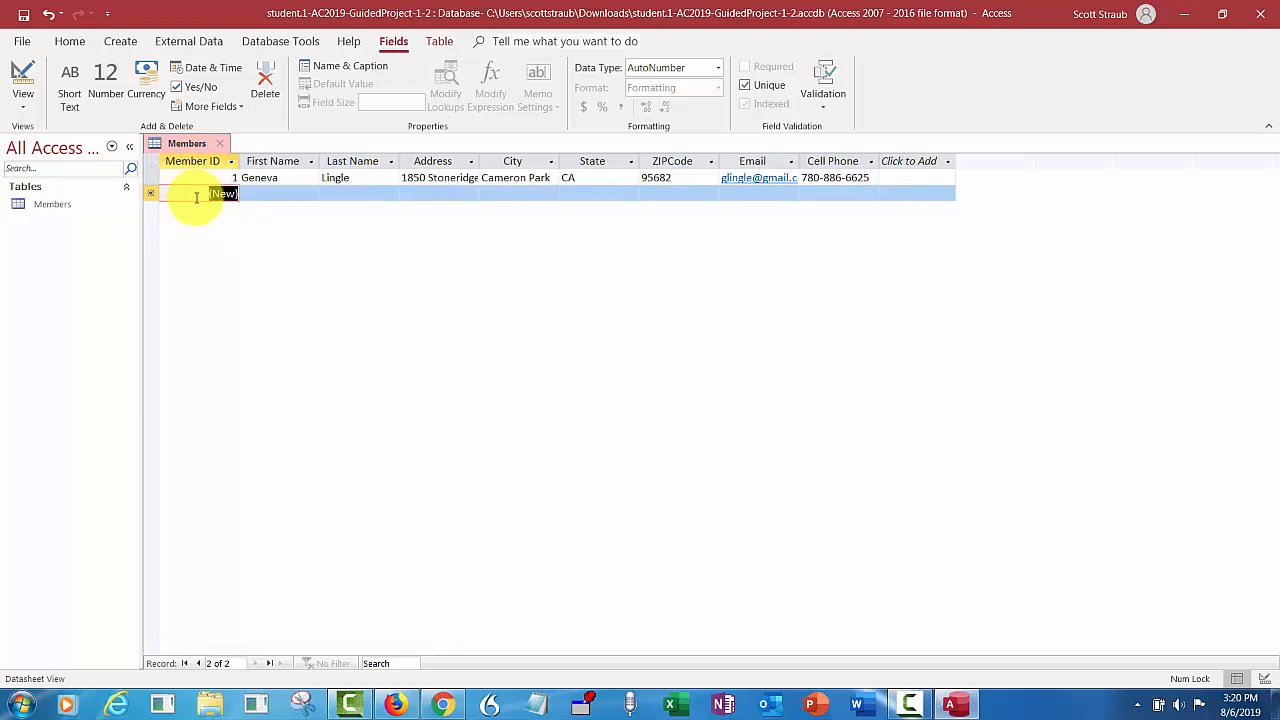
- Start the second record with the member's first name, last name, street address and city
key(Tab)
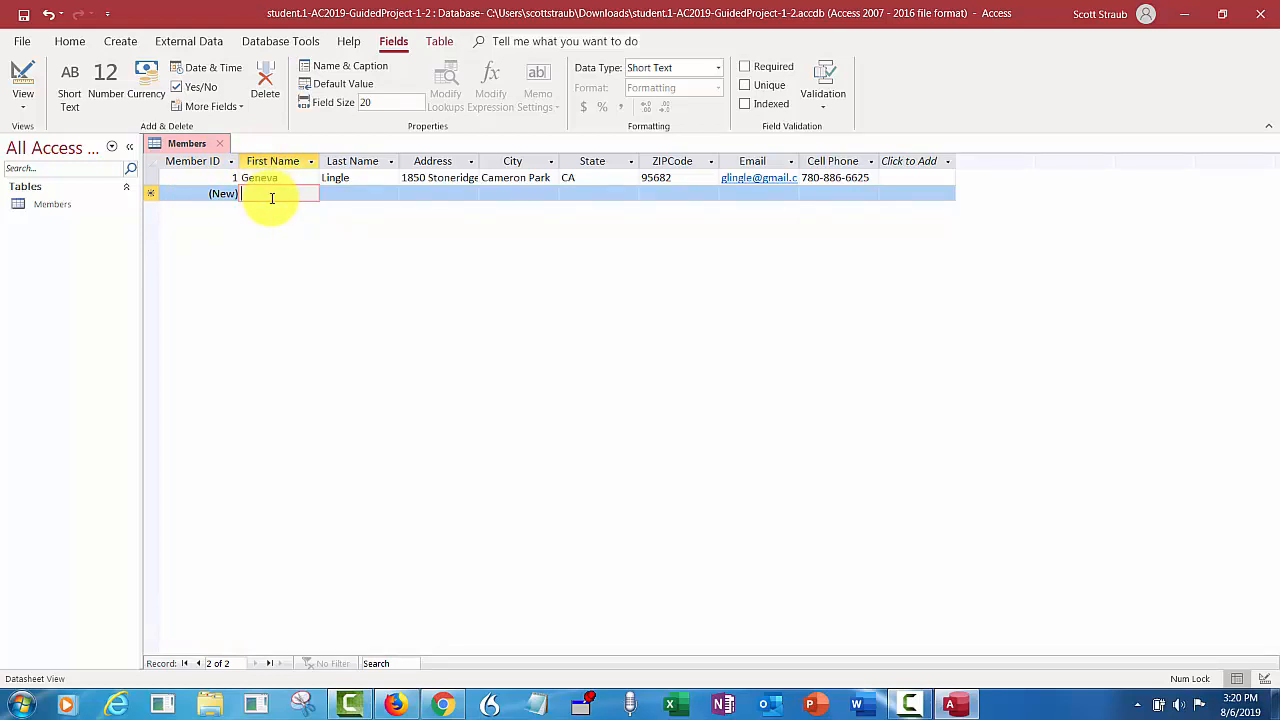
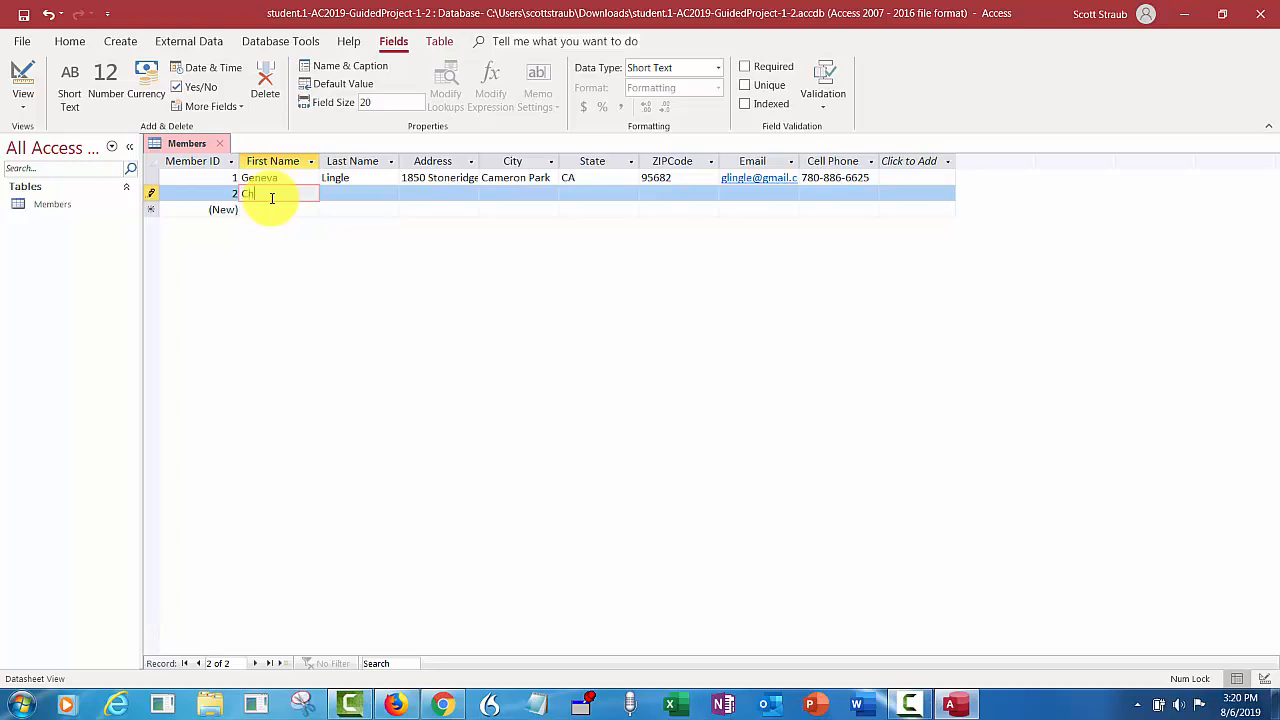
key(Tab)
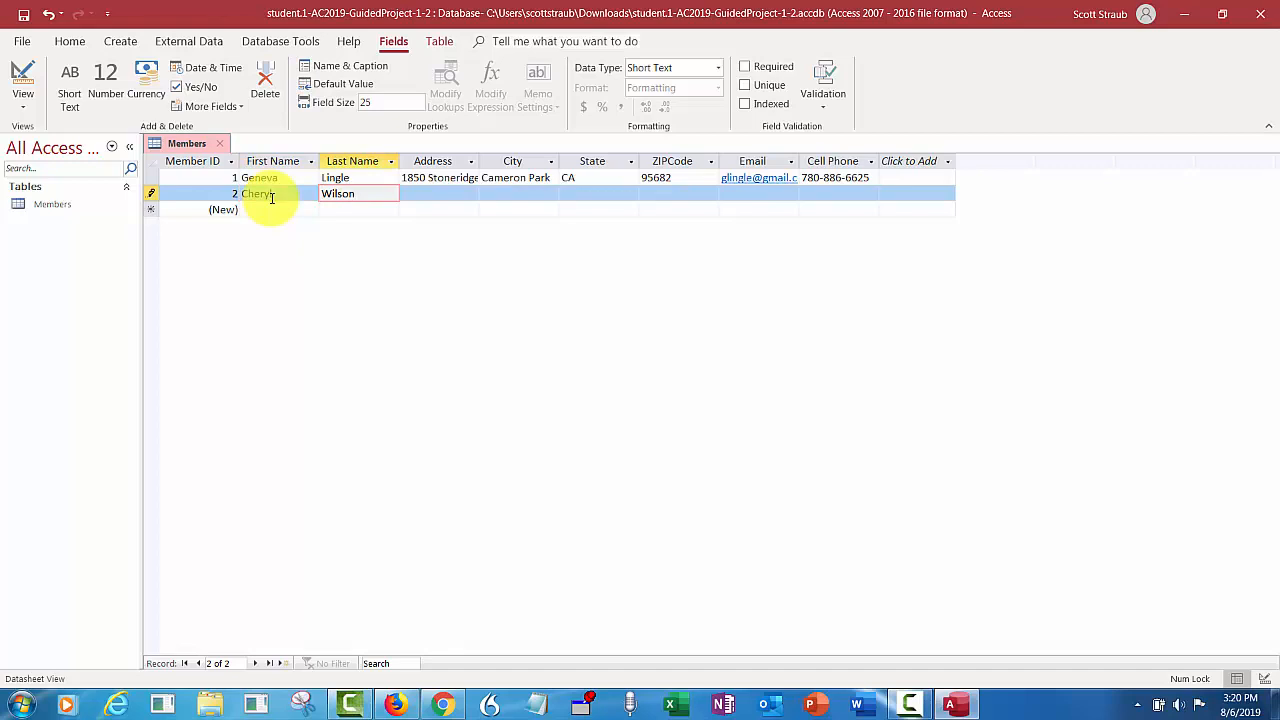
key(Tab)
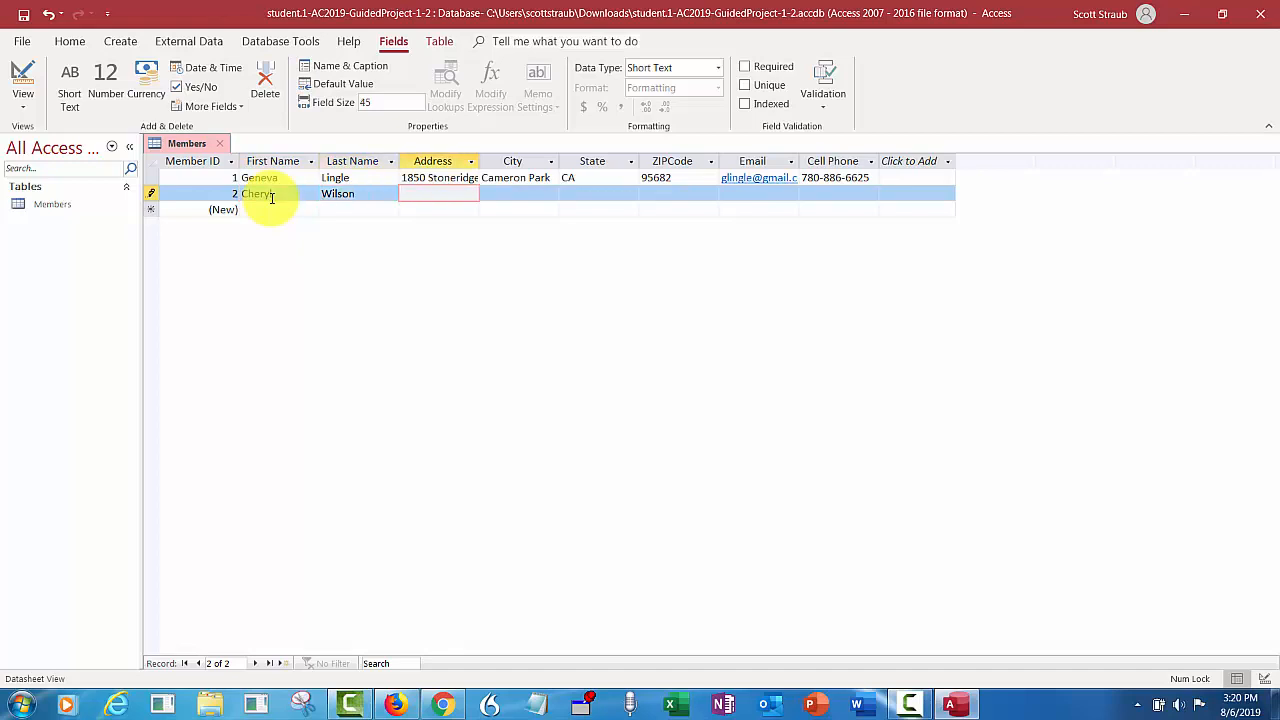
key(Tab)
text(Folsom)
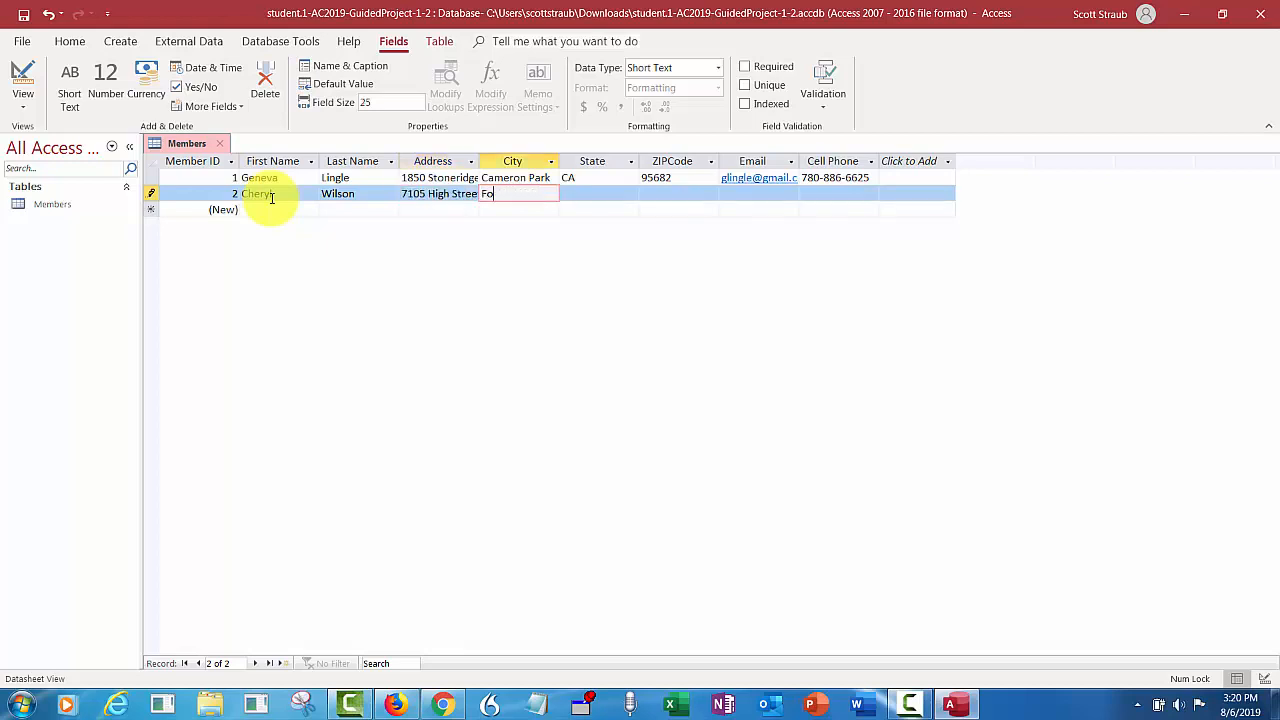
- Complete the second member's state, ZIP code, email and cell phone and save the record
key(Tab)
text(CA)
key(Tab)
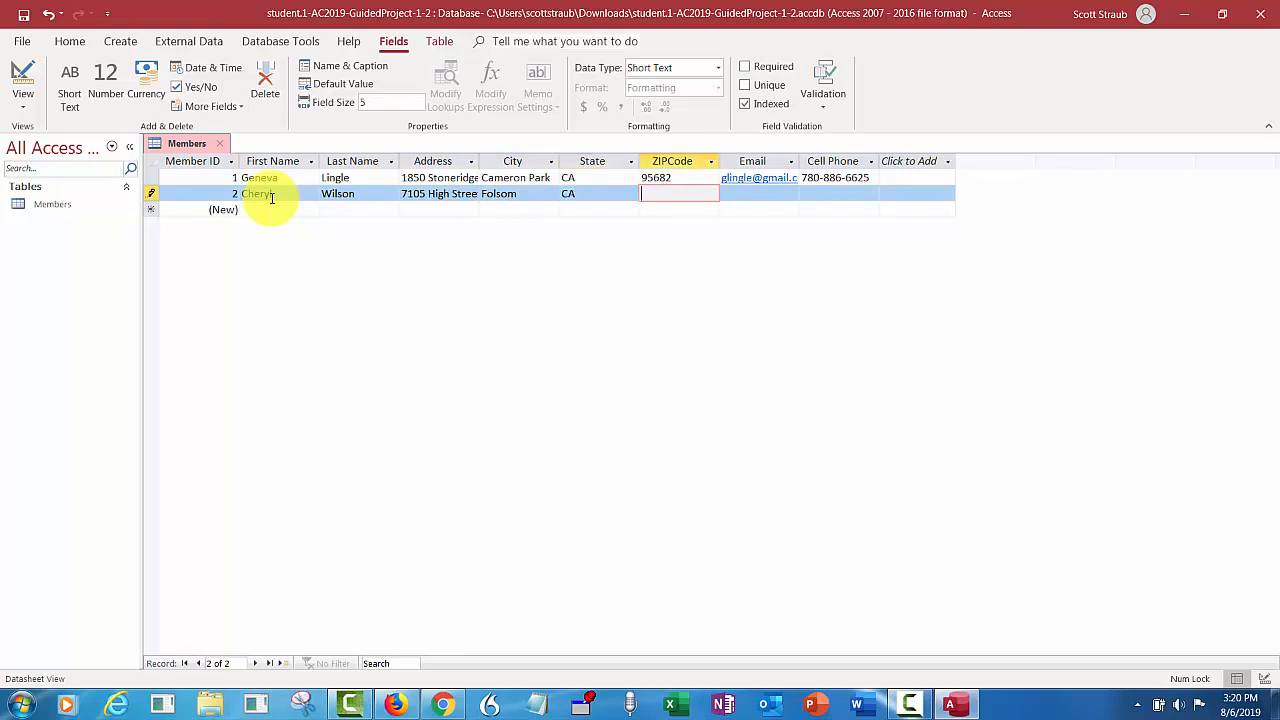
text(95630)
key(Tab)
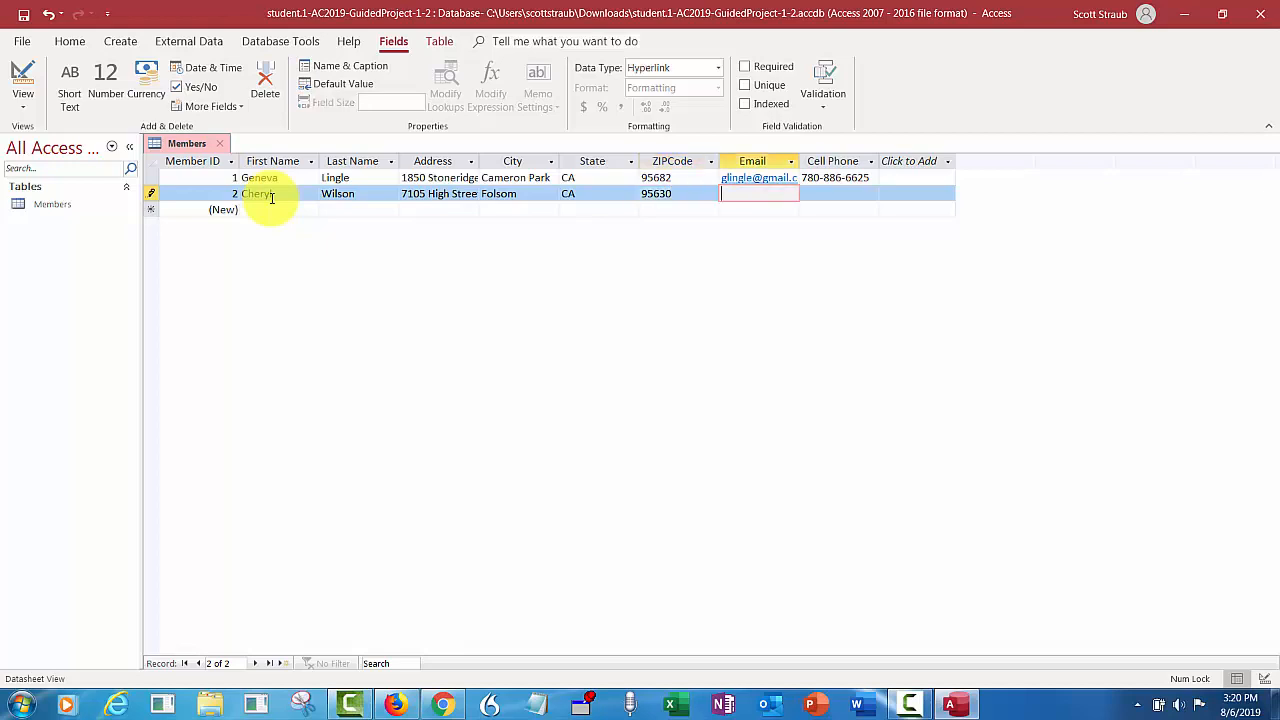
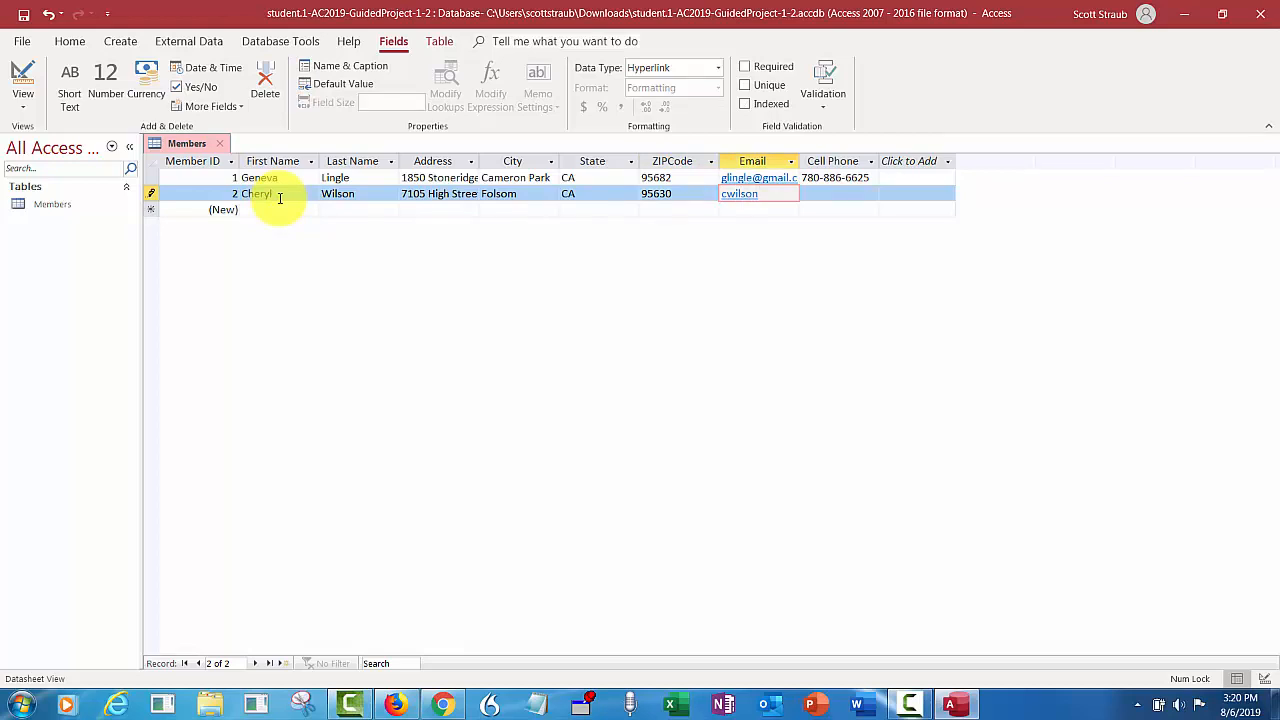
key(Tab)
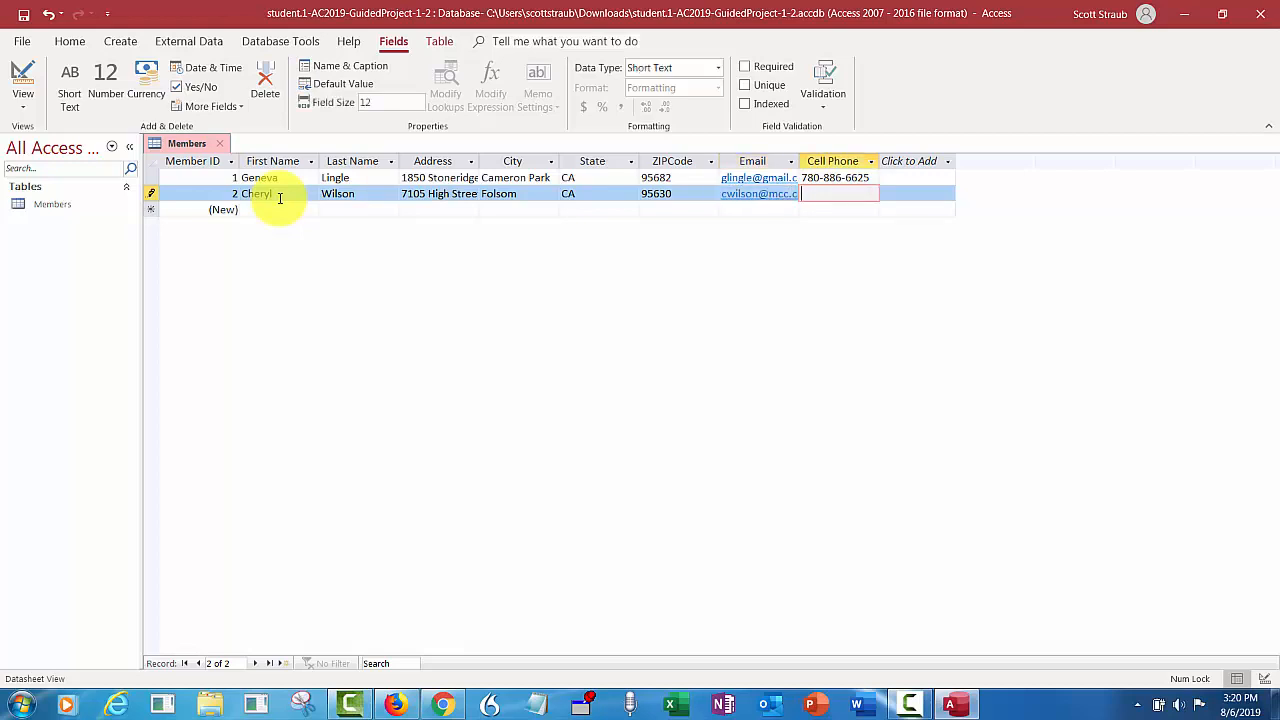
key(Tab)
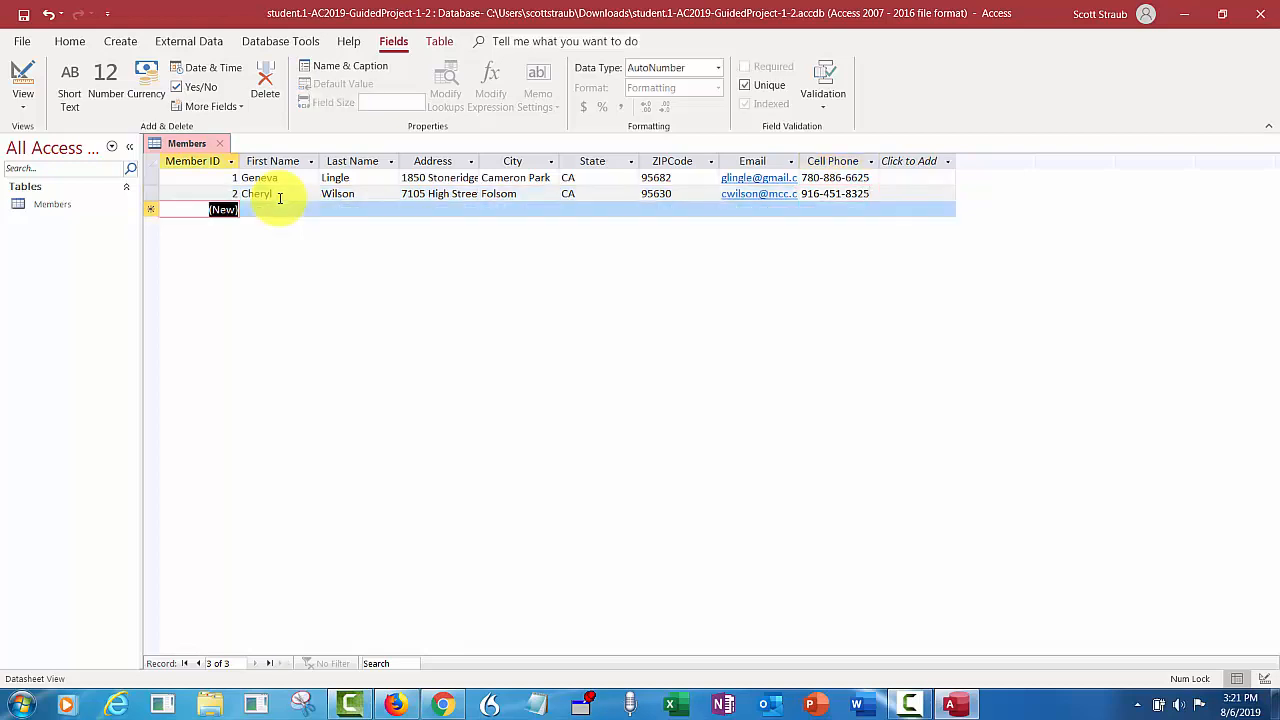
- Enter the third member's name, street address and city, correcting the misspelled city
key(Tab)
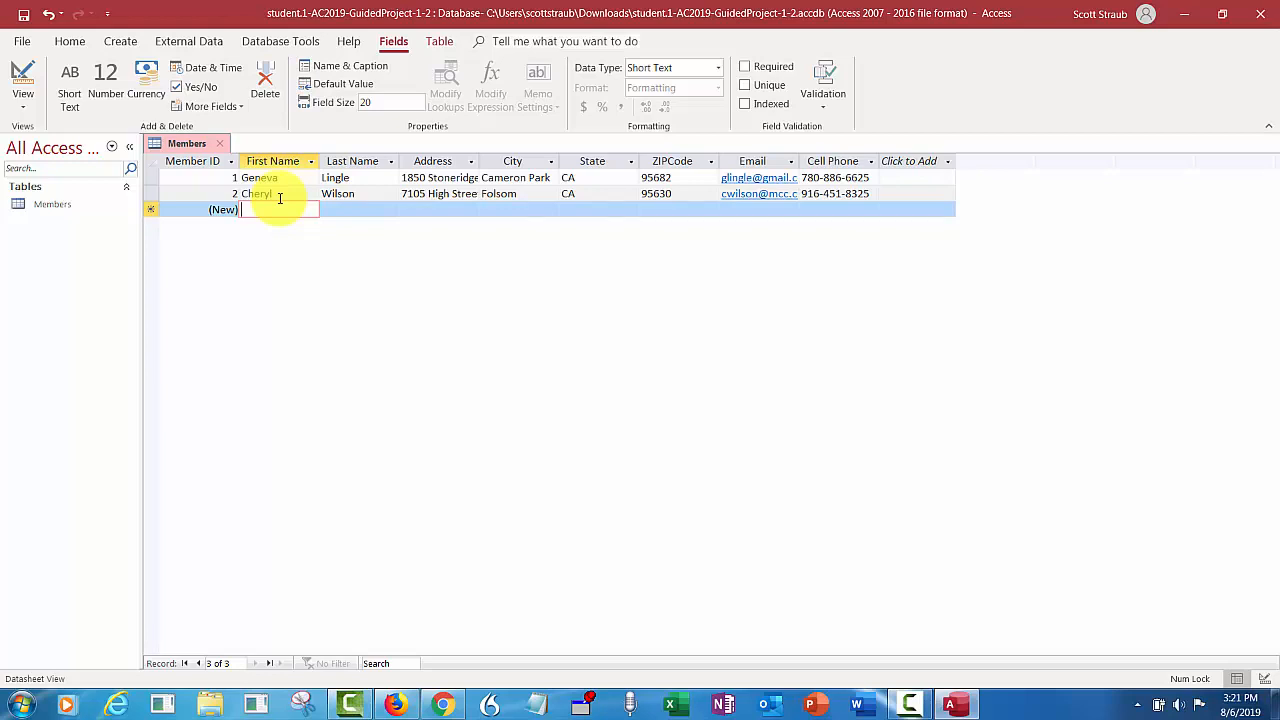
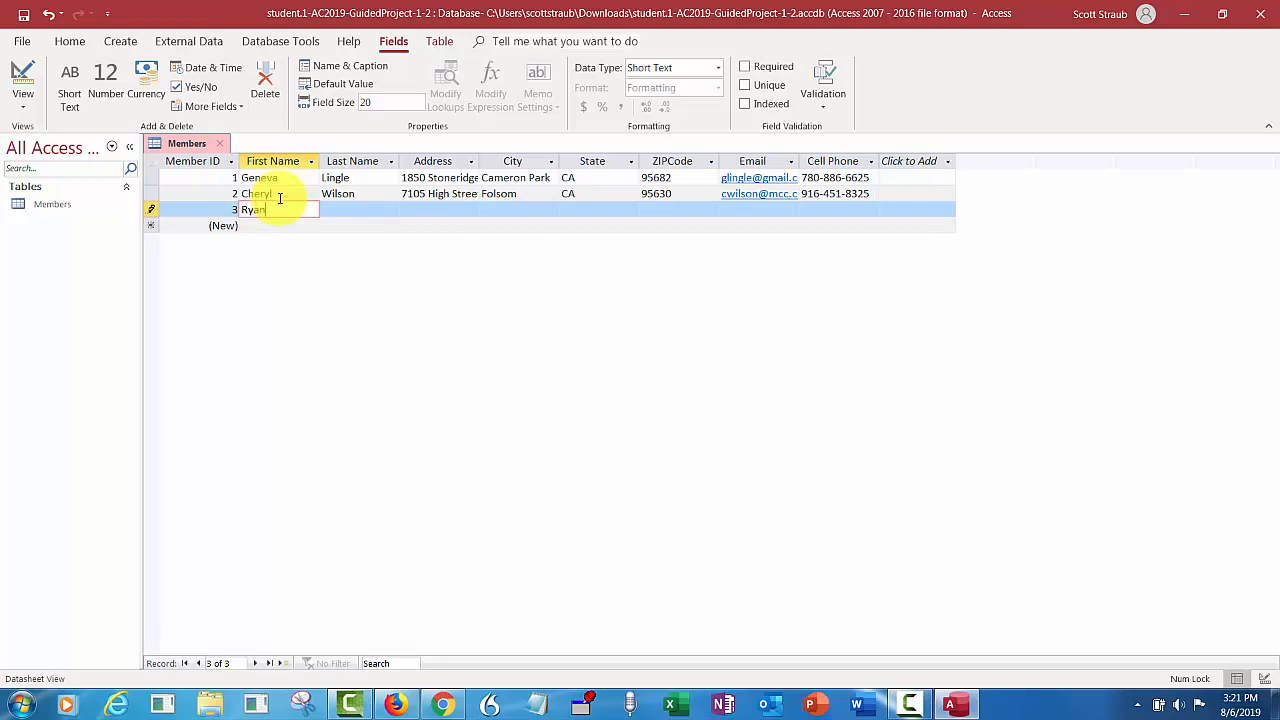
key(Tab)
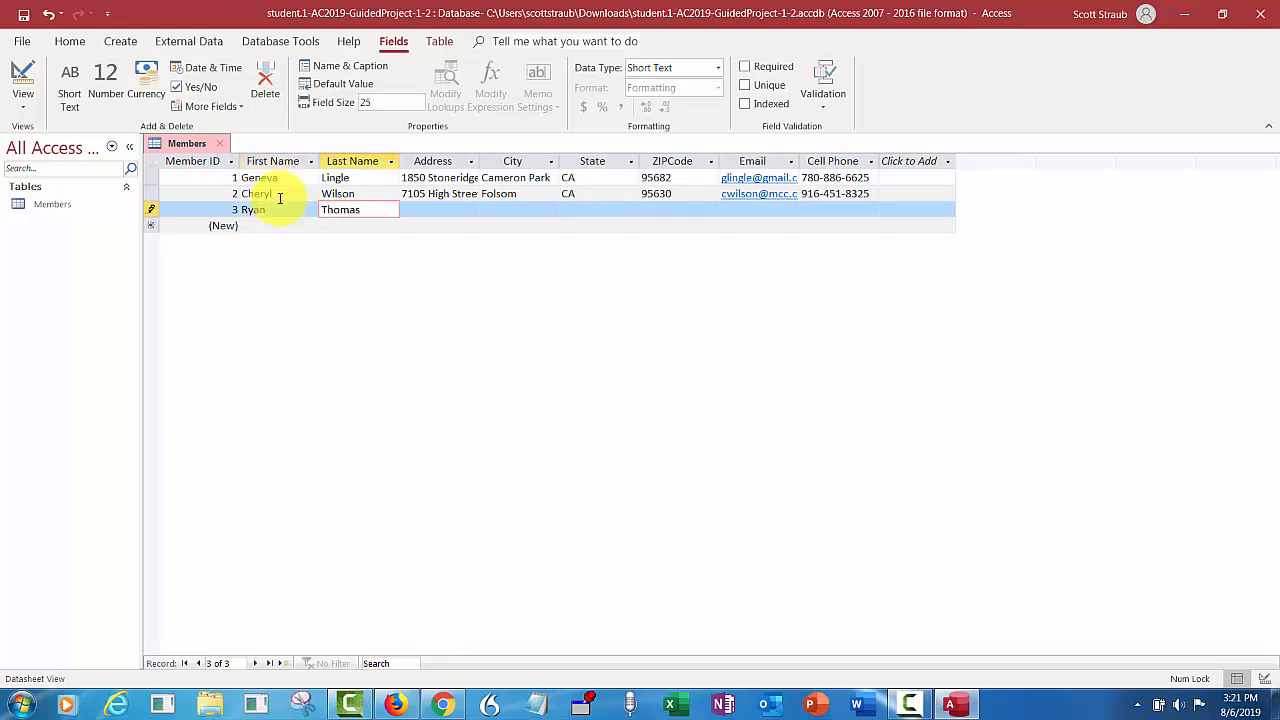
key(Tab)
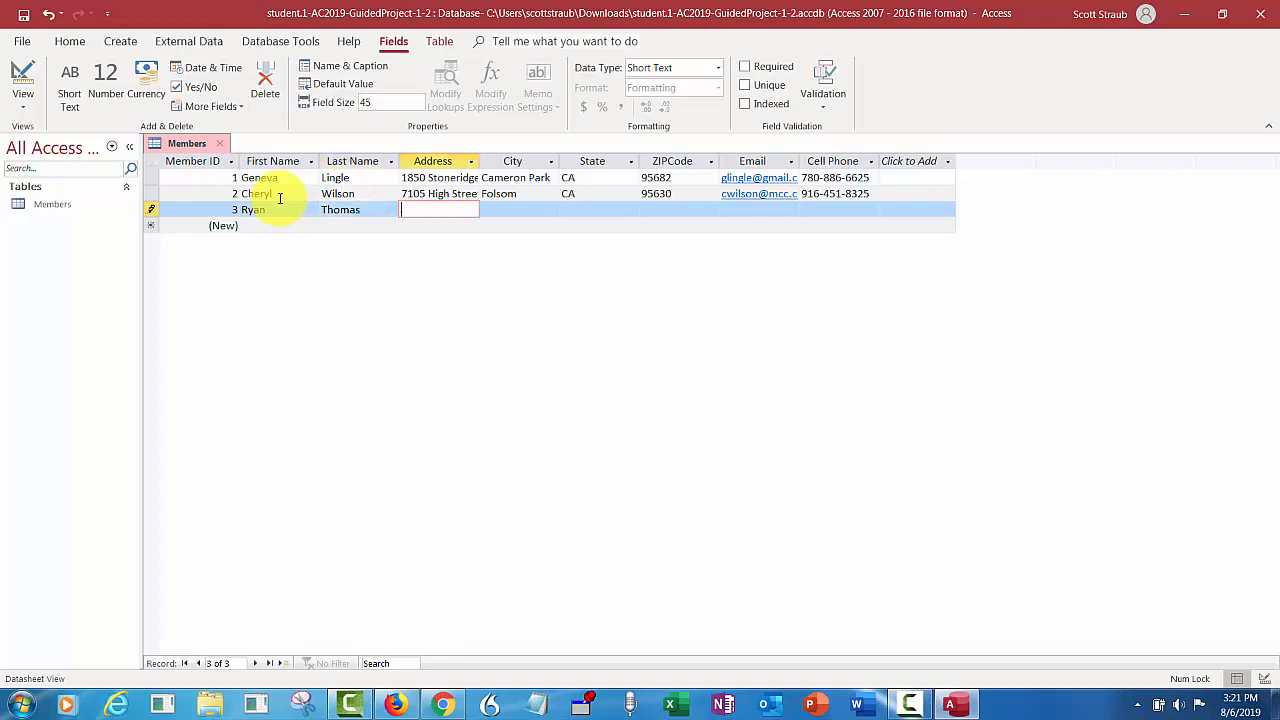
key(Tab)
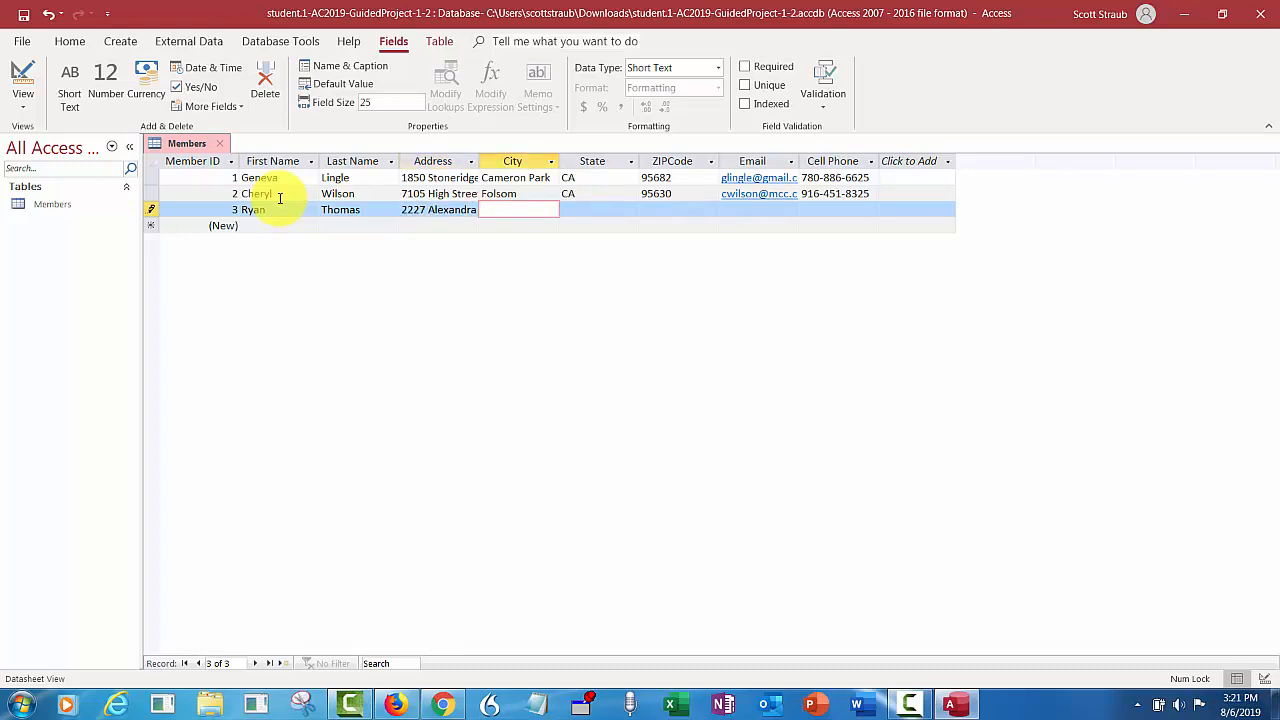
text(Aubrun)
key(BackSpace)
key(BackSpace)
key(BackSpace)
text(urn)
- Fill in the third member's state, ZIP code, email and cell phone and save the record
key(Tab)
text(CA)
key(Tab)
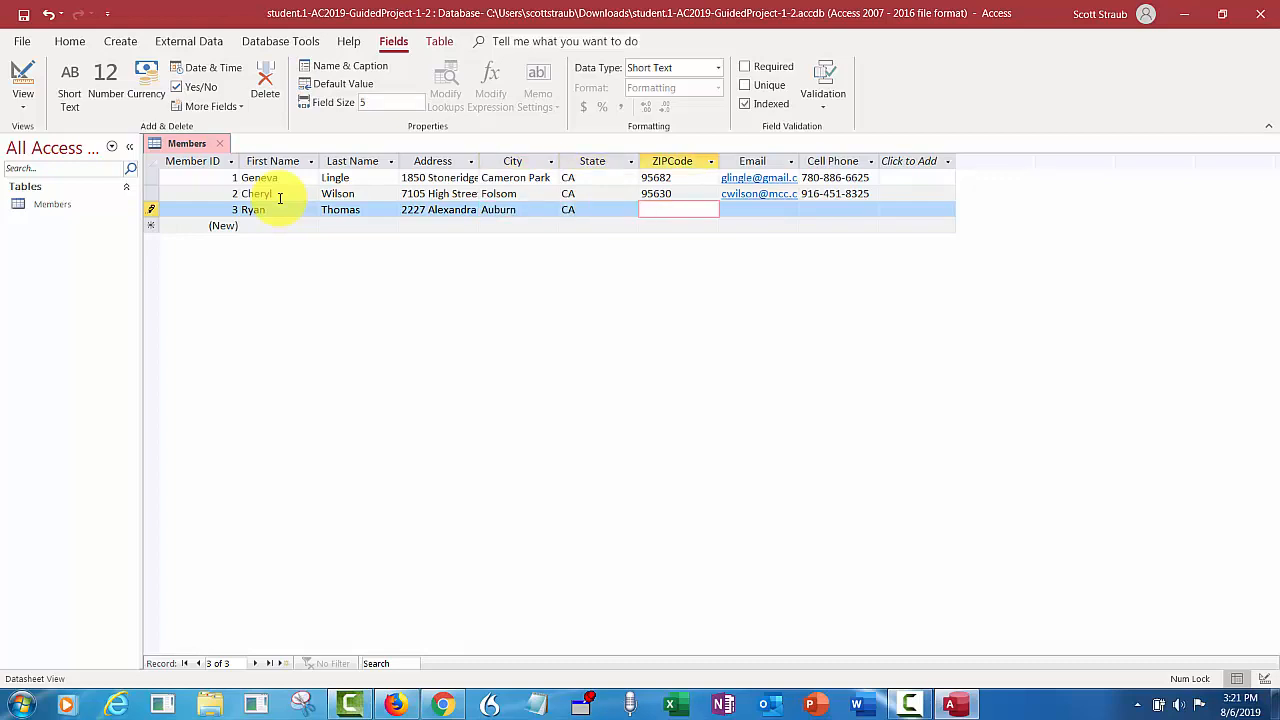
text(95602)
key(Tab)
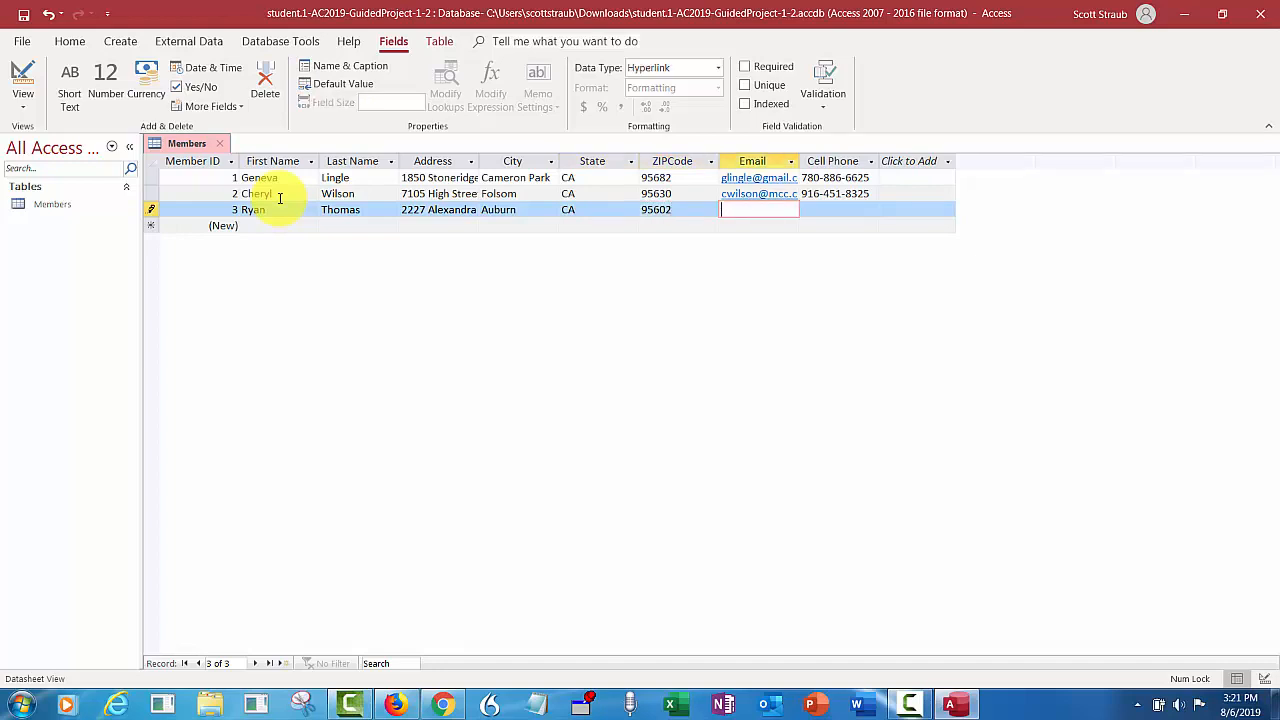
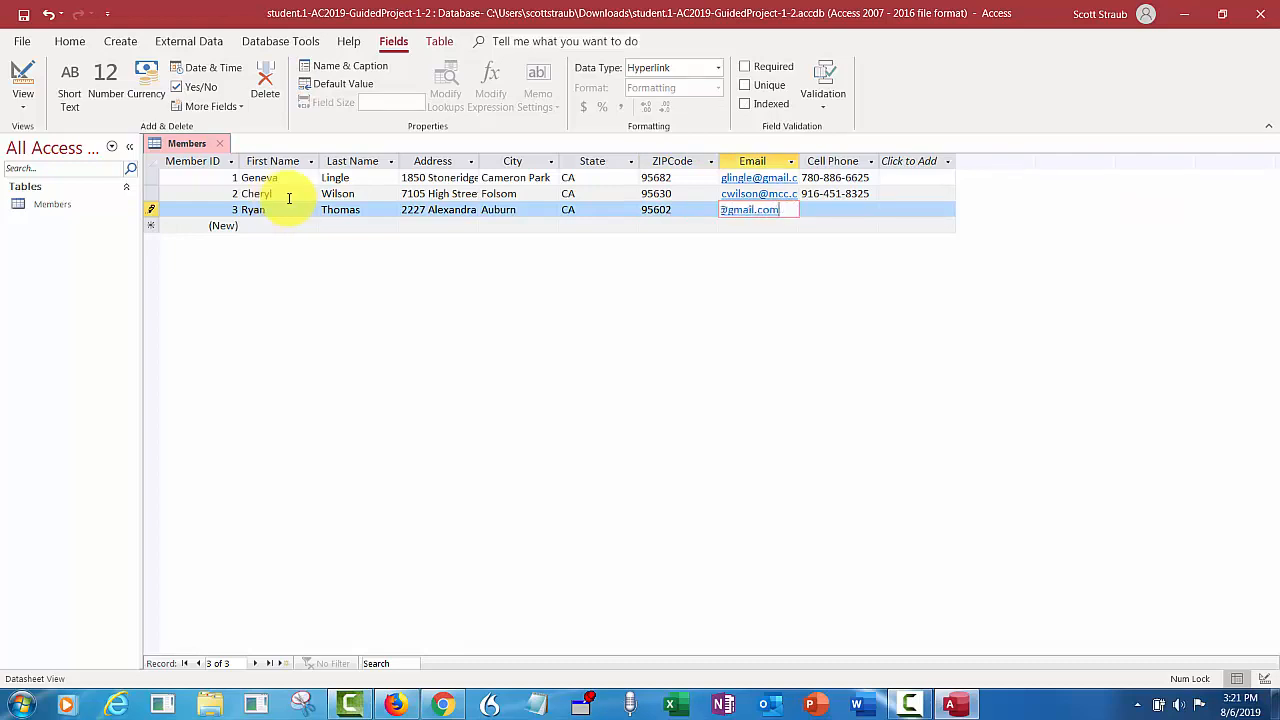
key(Tab)
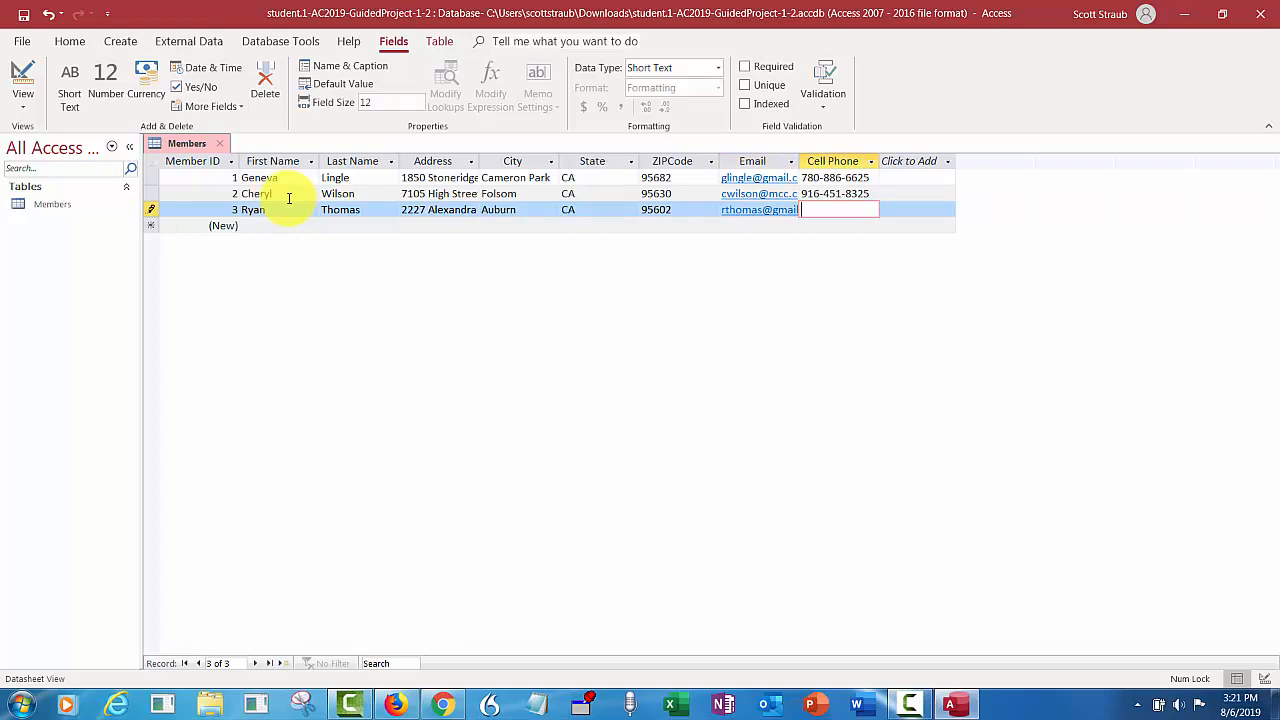
key(Tab)
key(Tab)
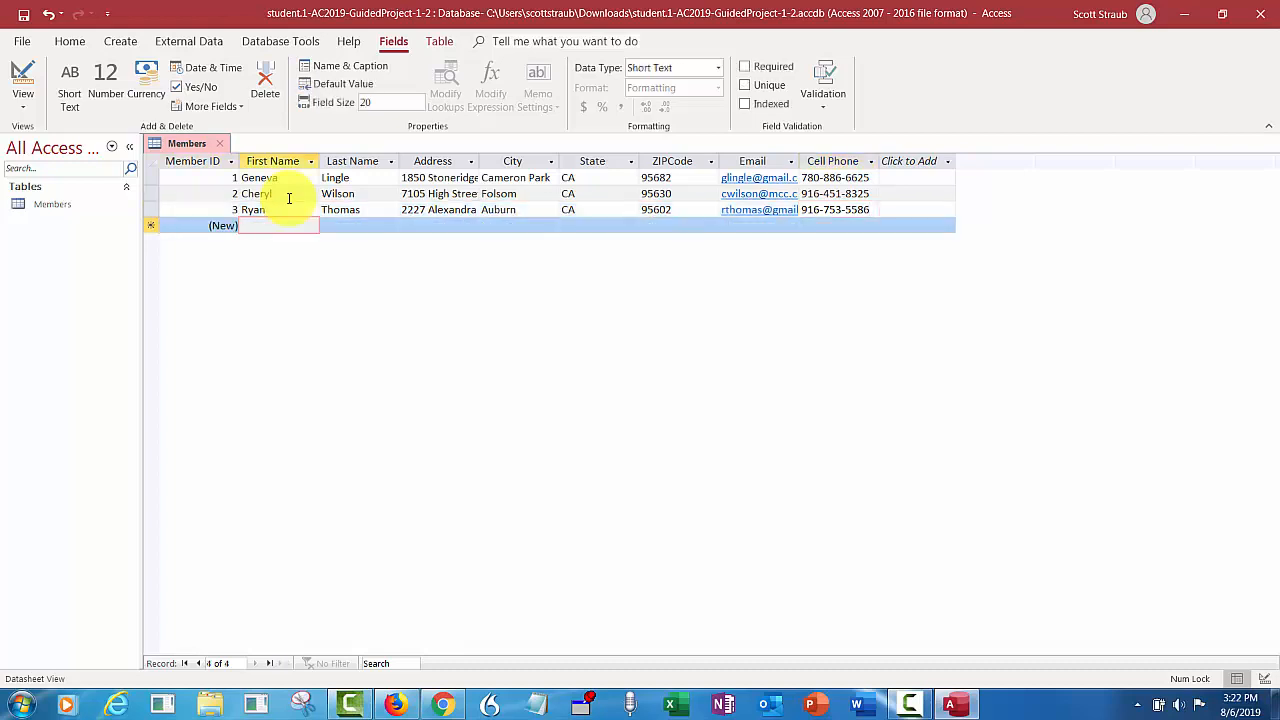
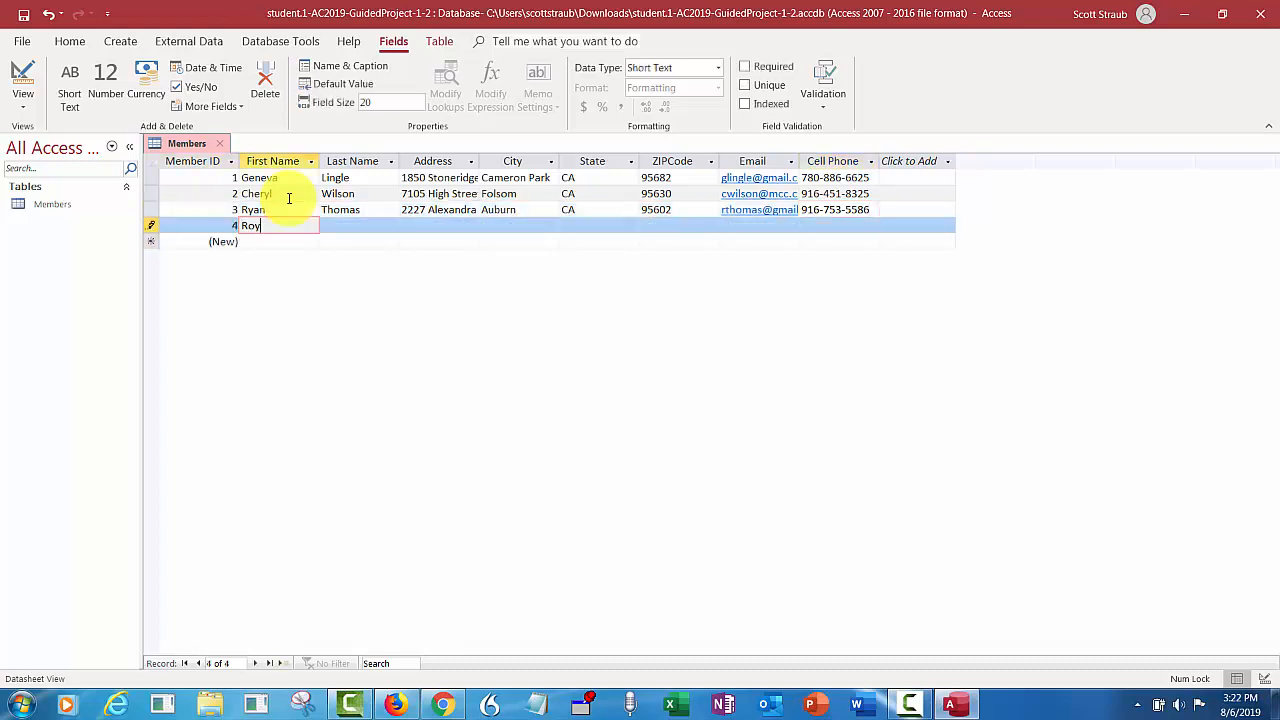
- Enter the fourth member's first name, last name, street address and city
key(Tab)
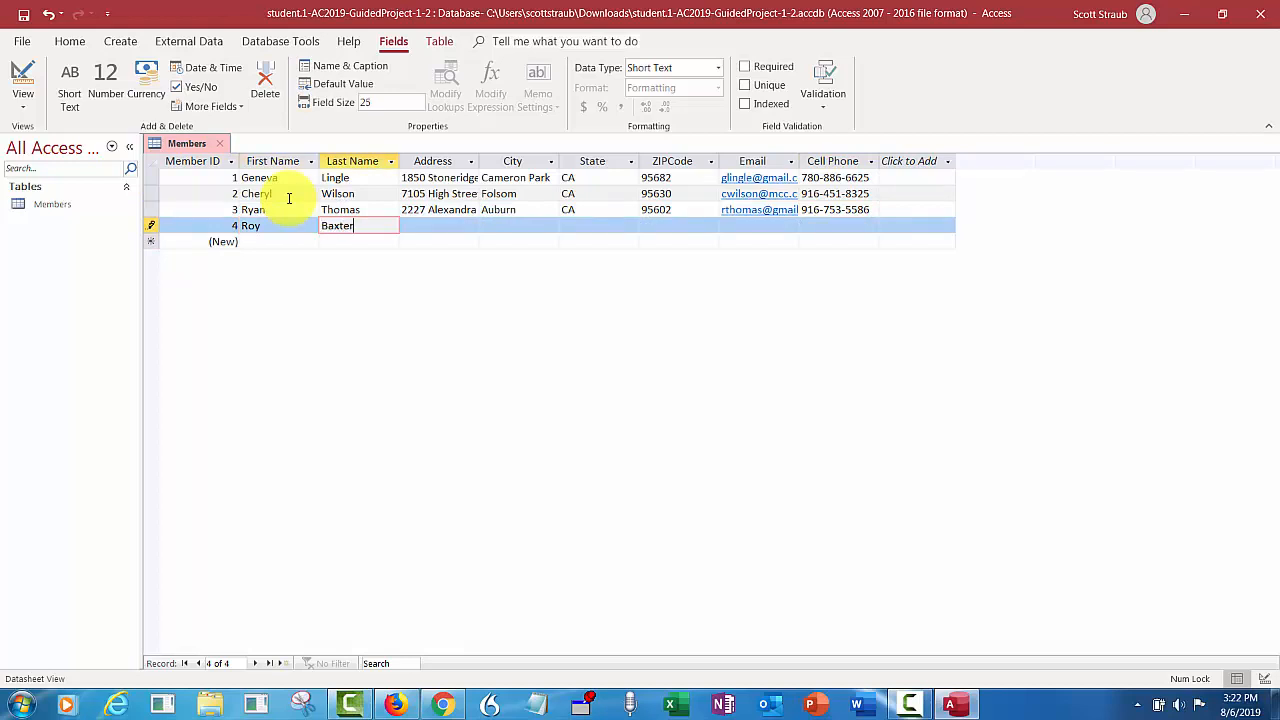
key(Tab)
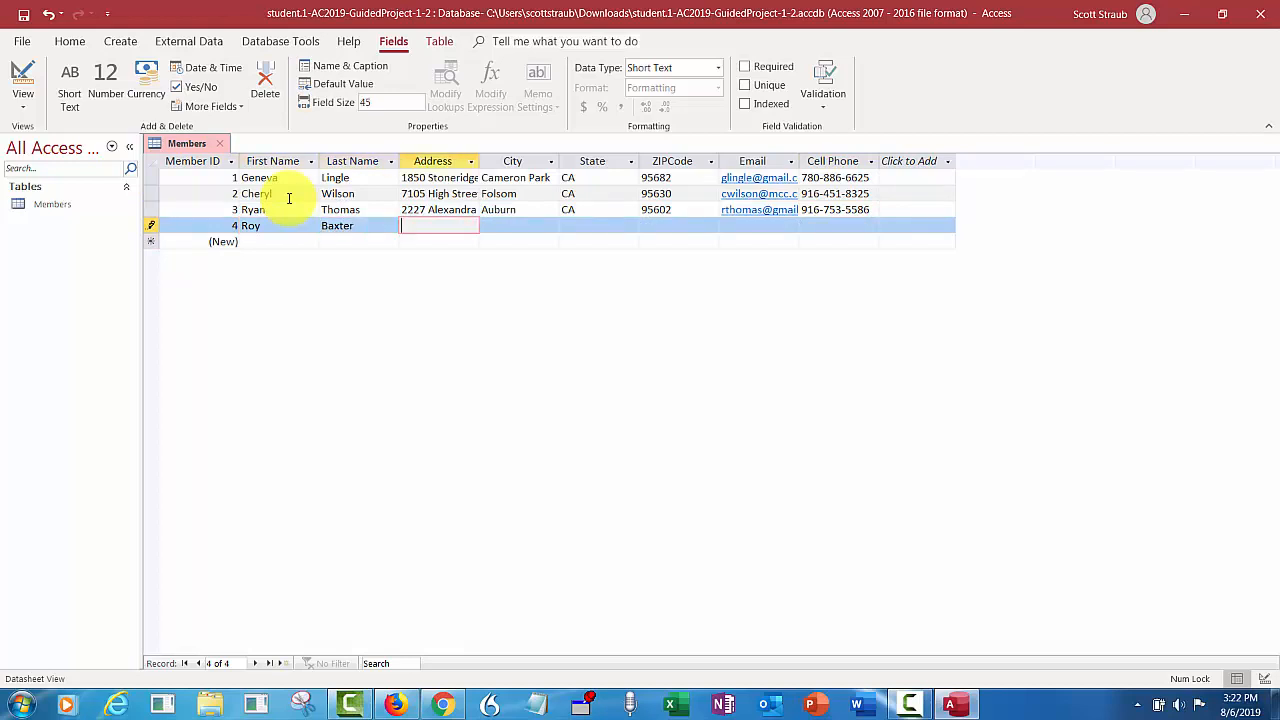
key(Tab)
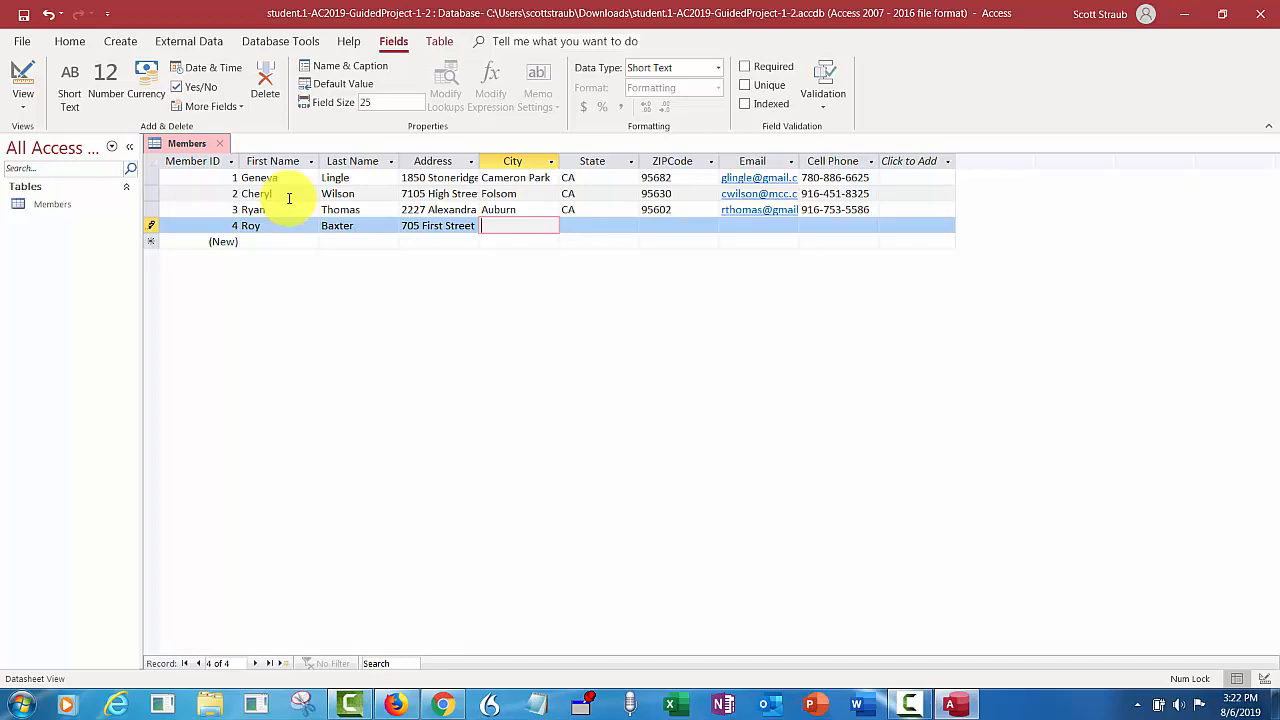
text(Rocklin)
- Complete the fourth member's state, ZIP code, email and cell phone and save the record
key(Tab)
text(CA)
key(Tab)
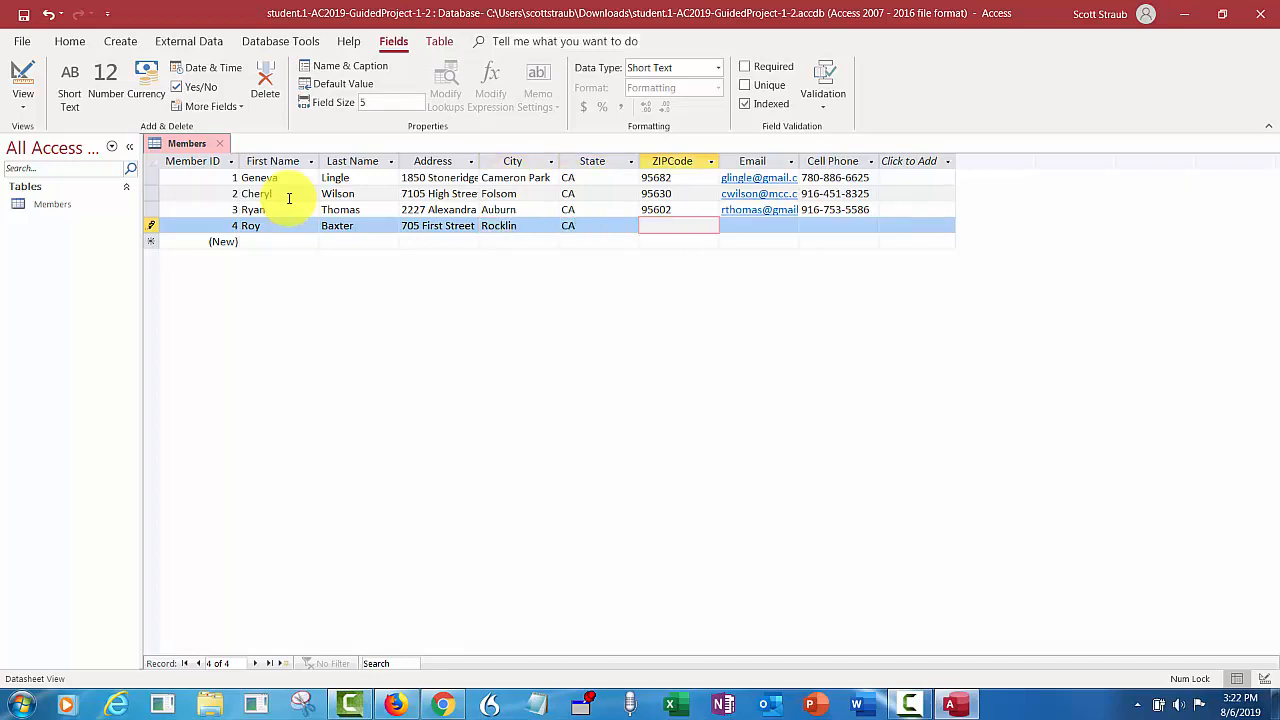
text(95677)
key(Tab)
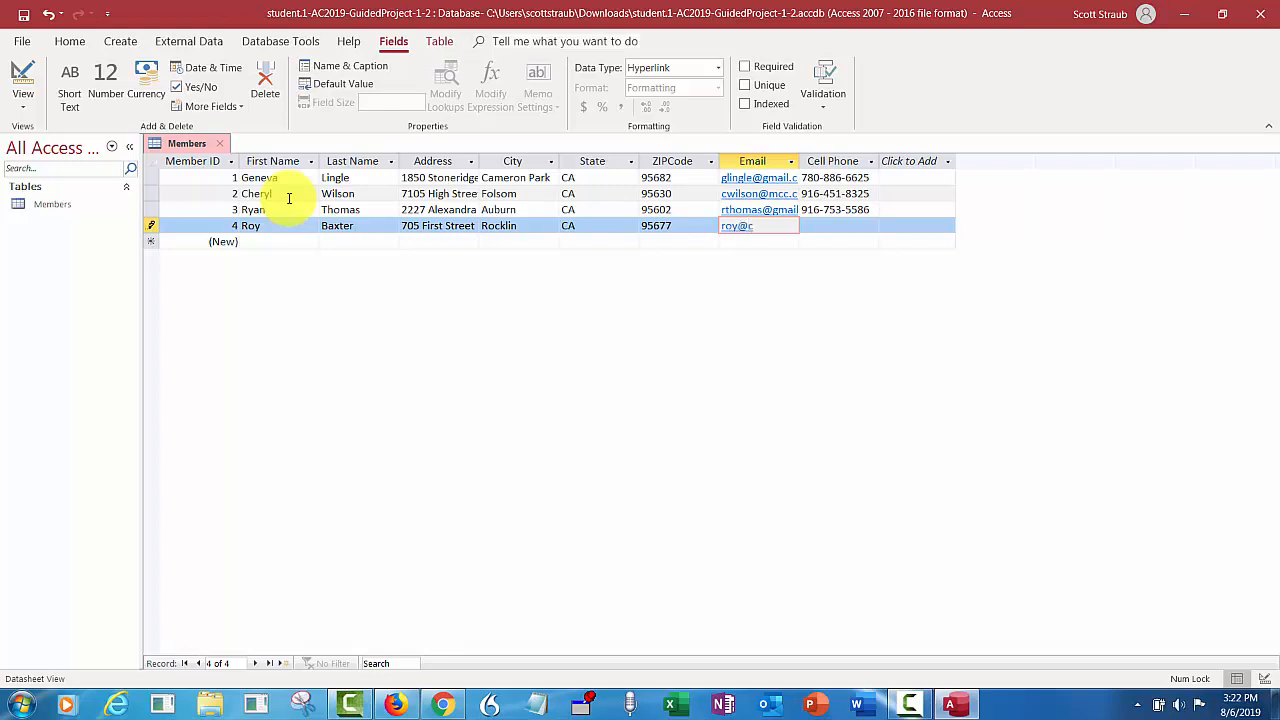
key(Tab)
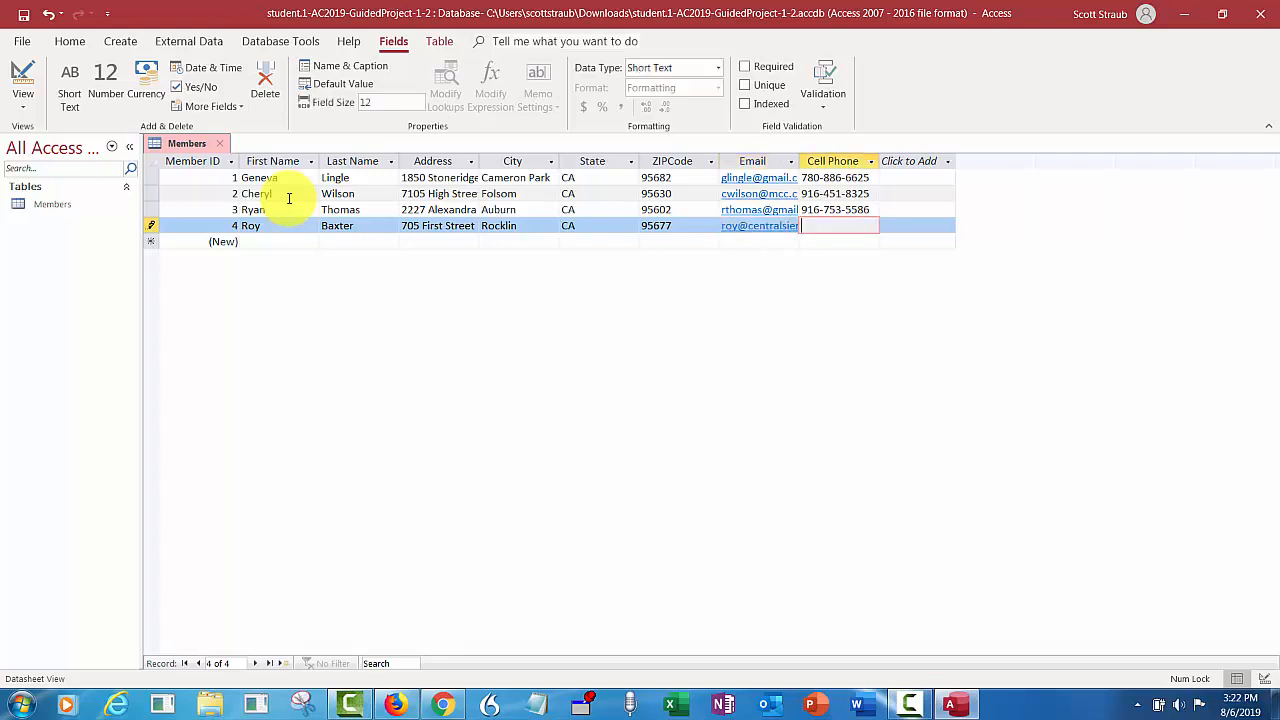
key(Tab)
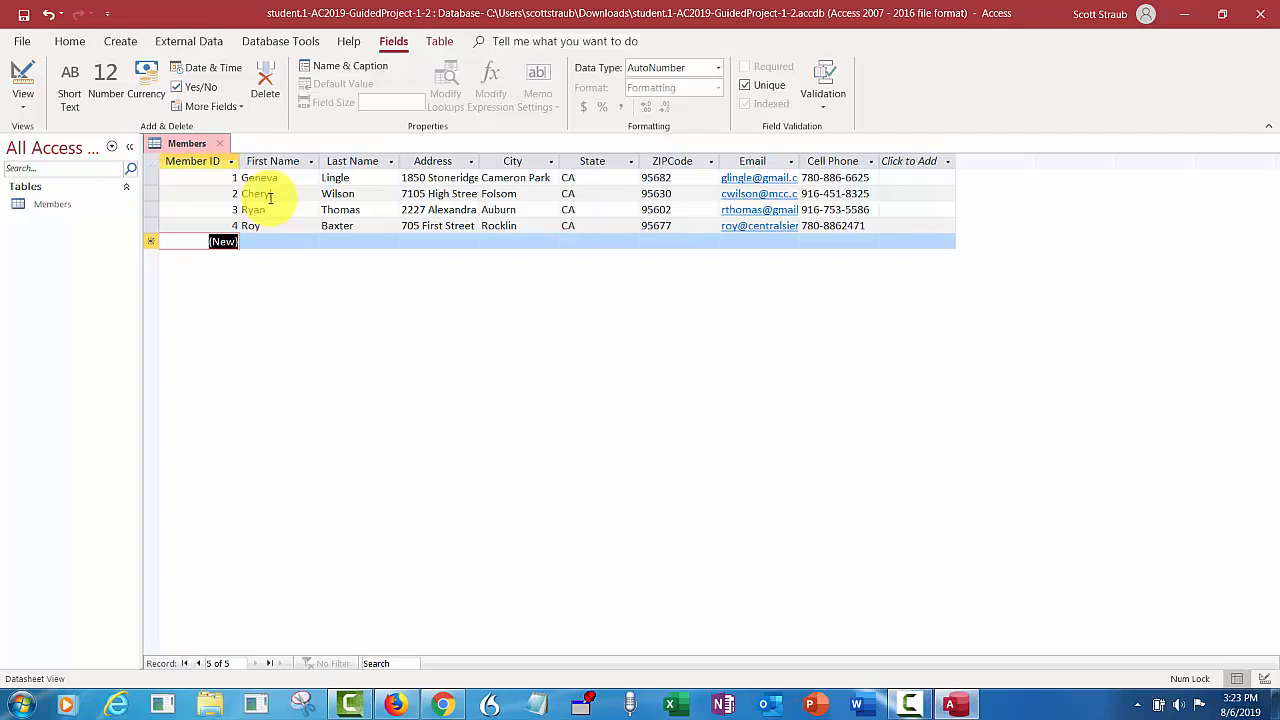
- Insert the missing hyphen into the fourth member's cell phone number and save the record
double_click(843, 226)
click(843, 226)
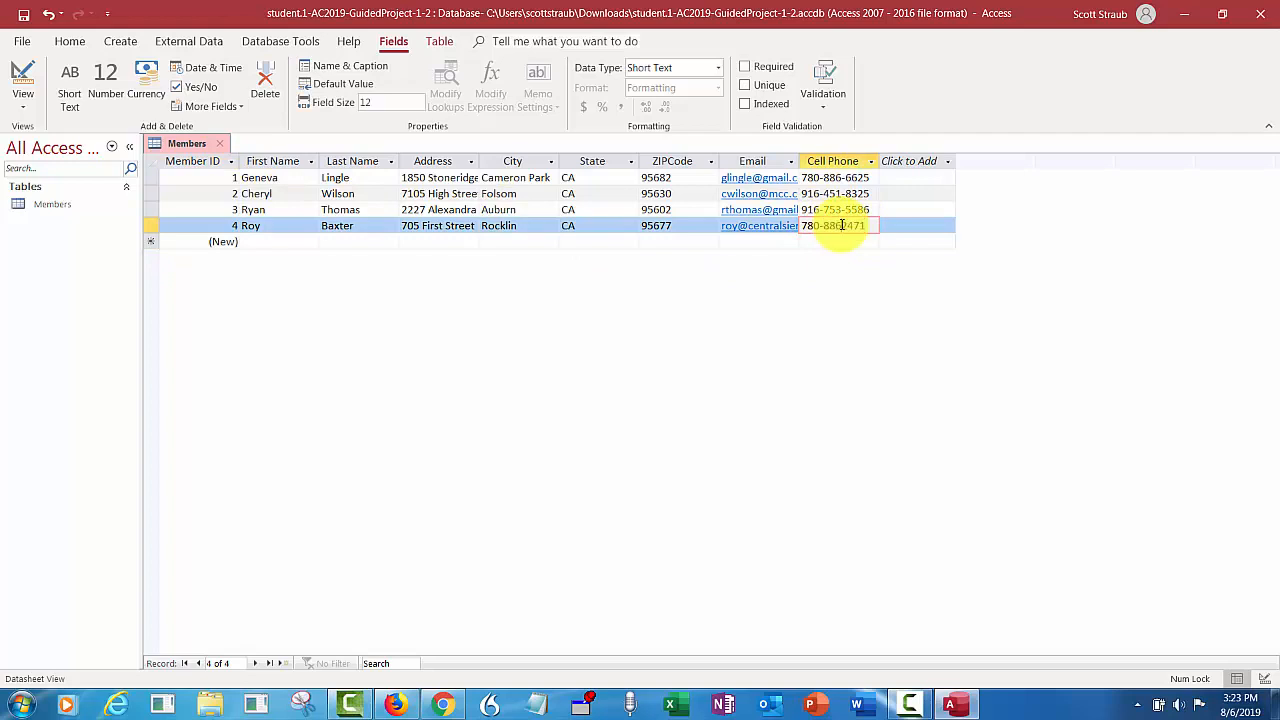
text(-)
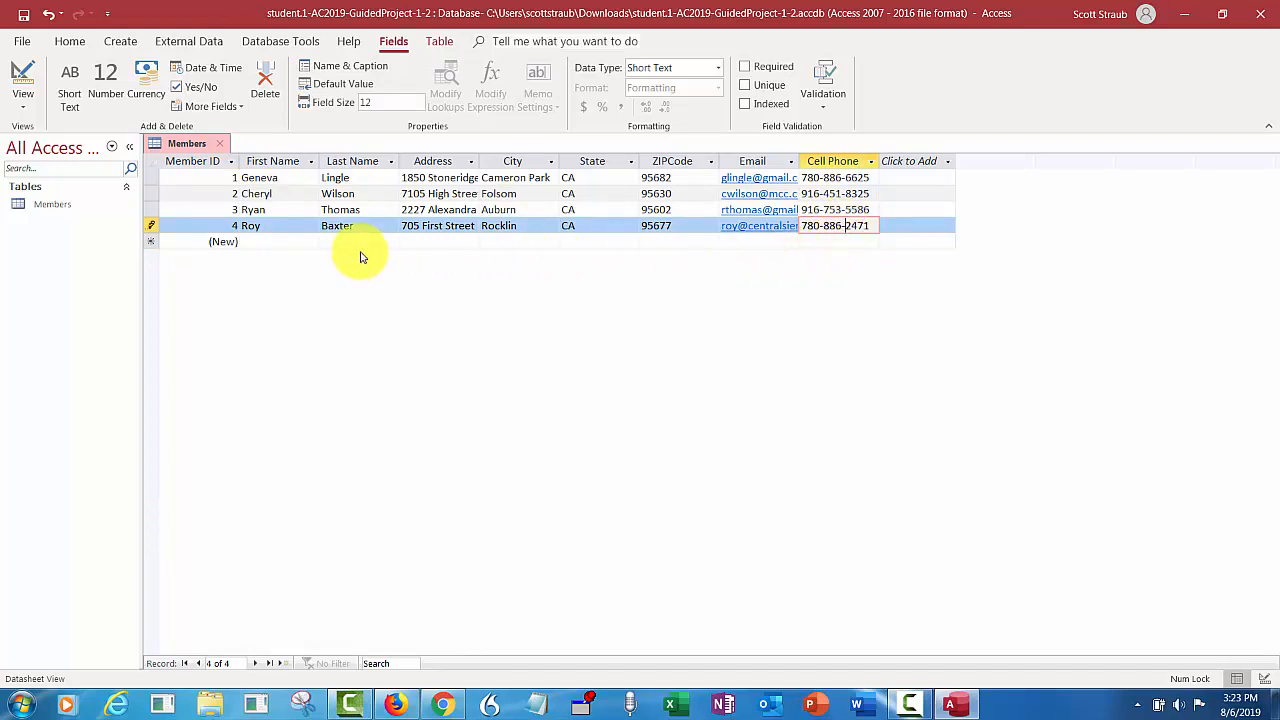
key(Tab)
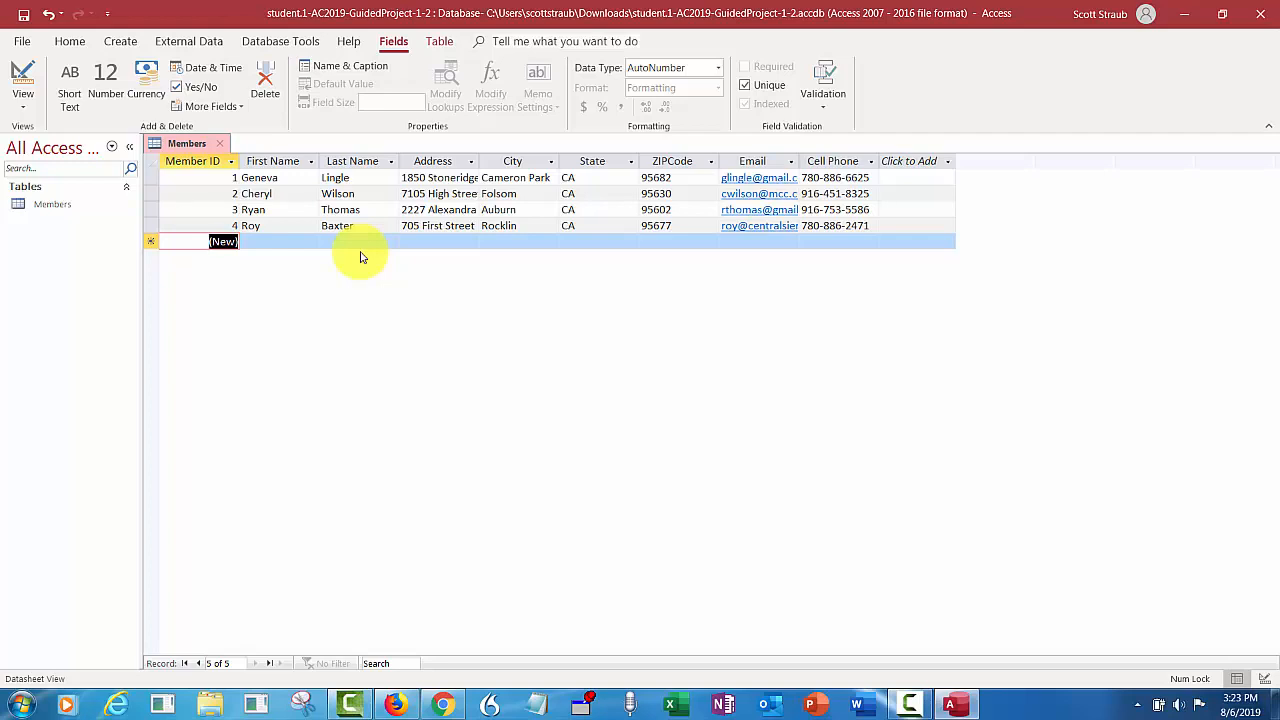
- Set the ZIPCode column's Field Width to 7 in the Members datasheet
click(667, 160)
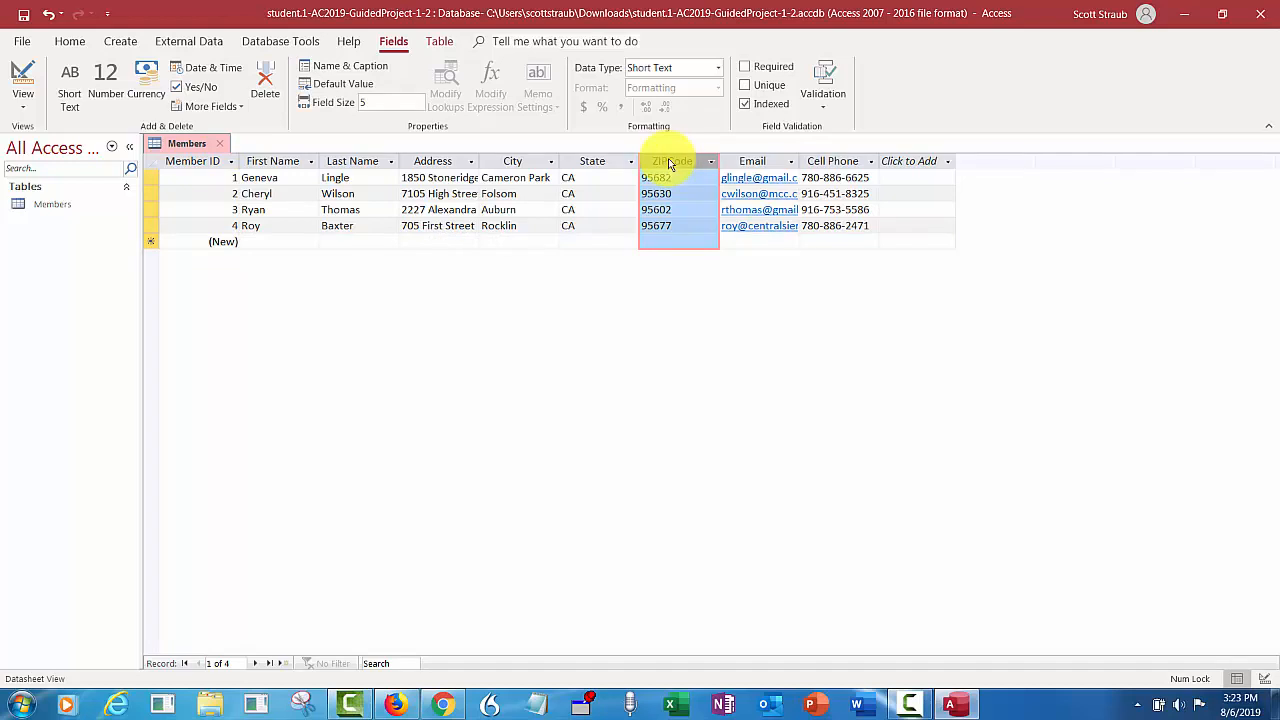
right_click(670, 163)
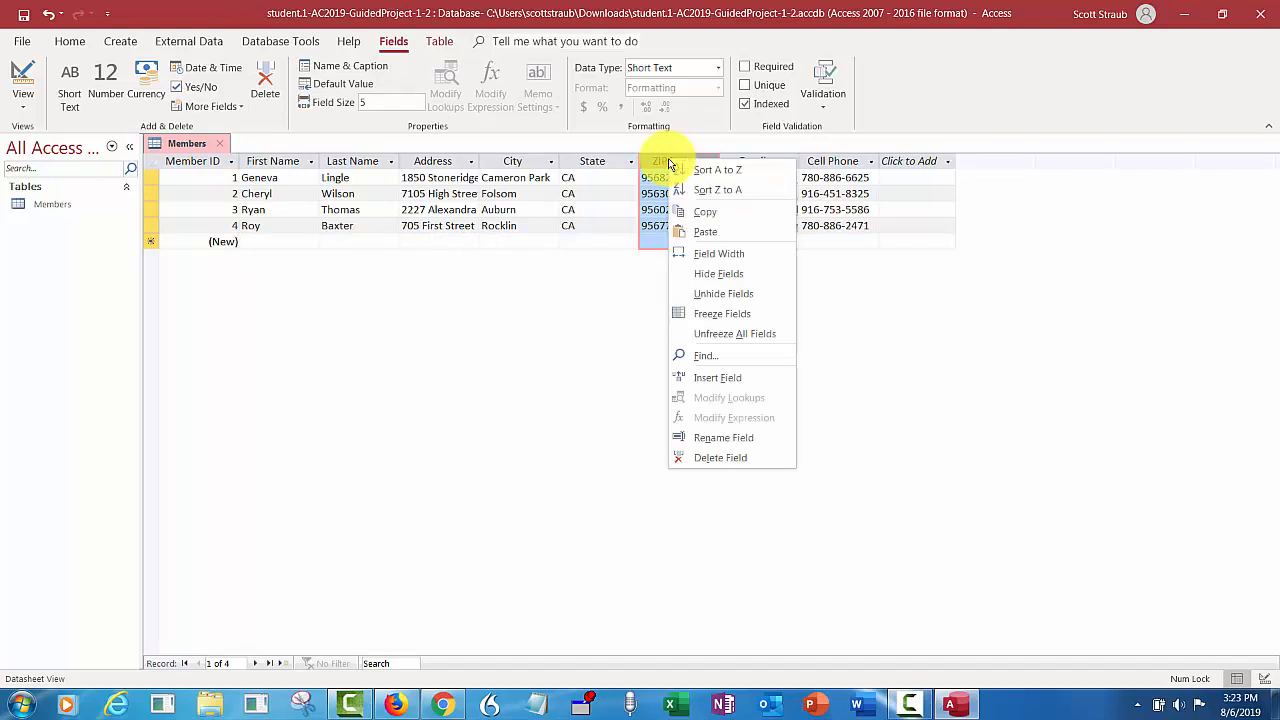
click(710, 256)
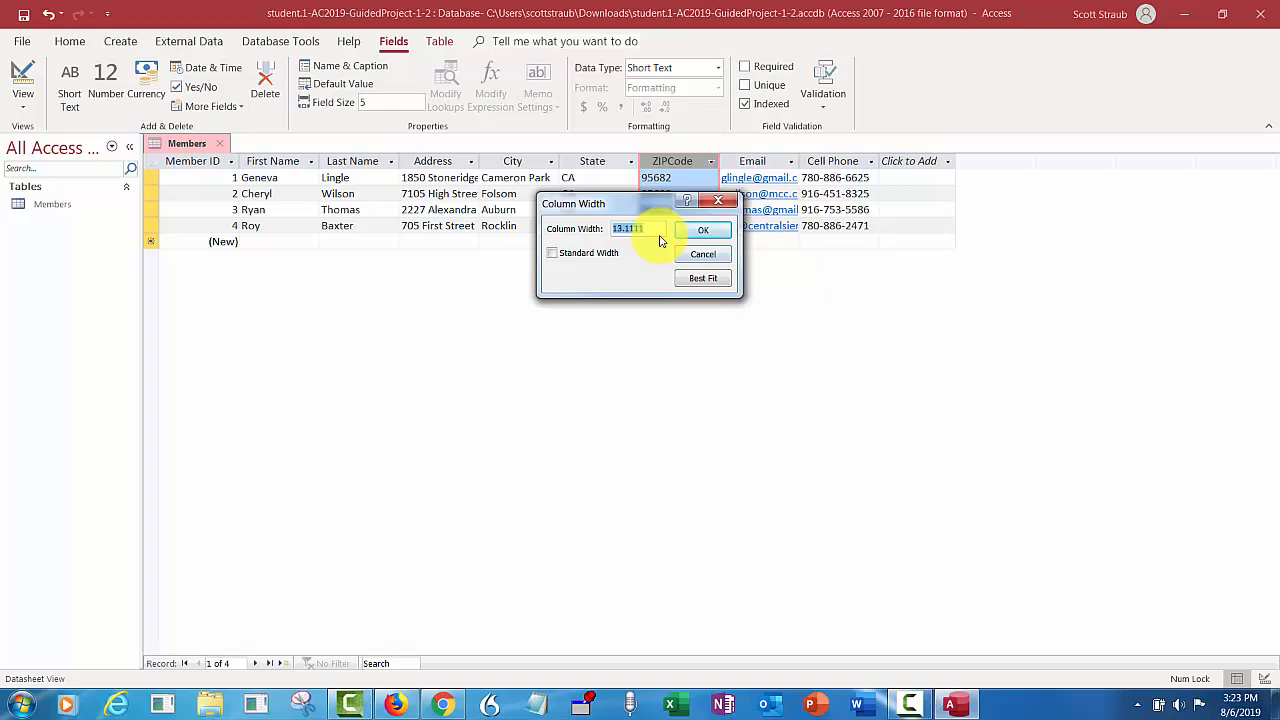
text(7)
click(703, 232)
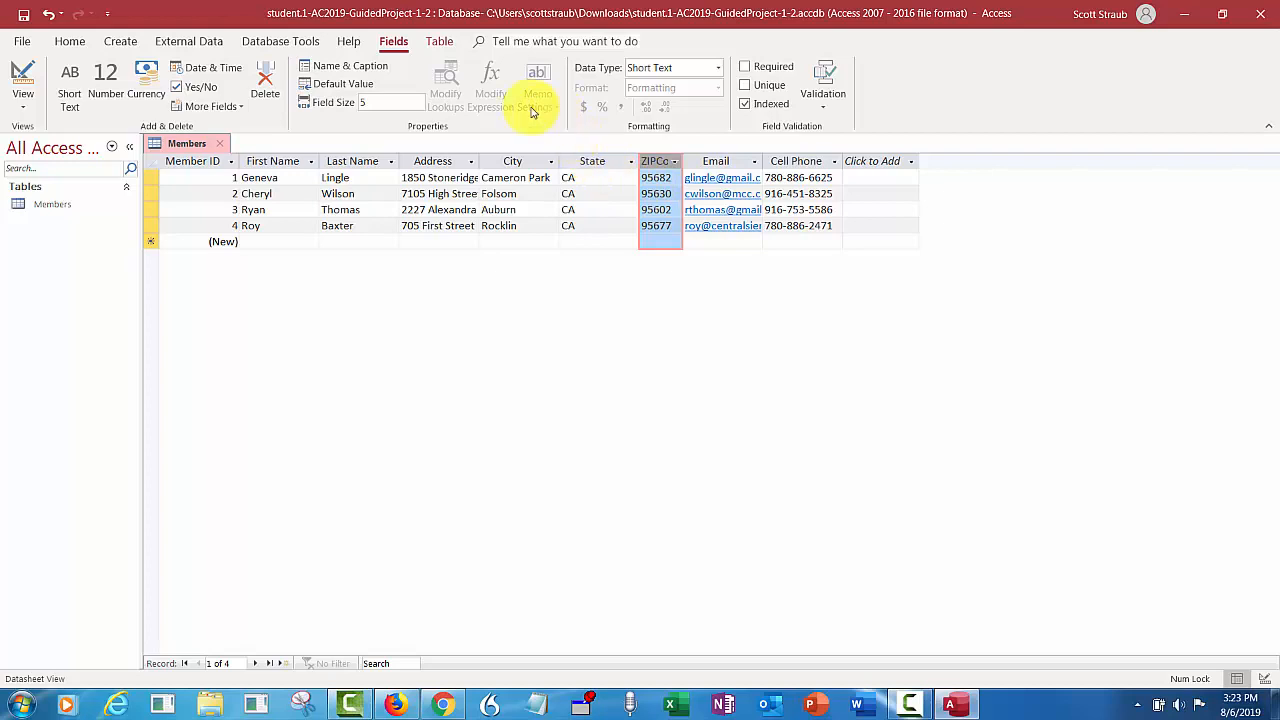
- Center the ZIPCode column's values, then select the State column
click(70, 41)
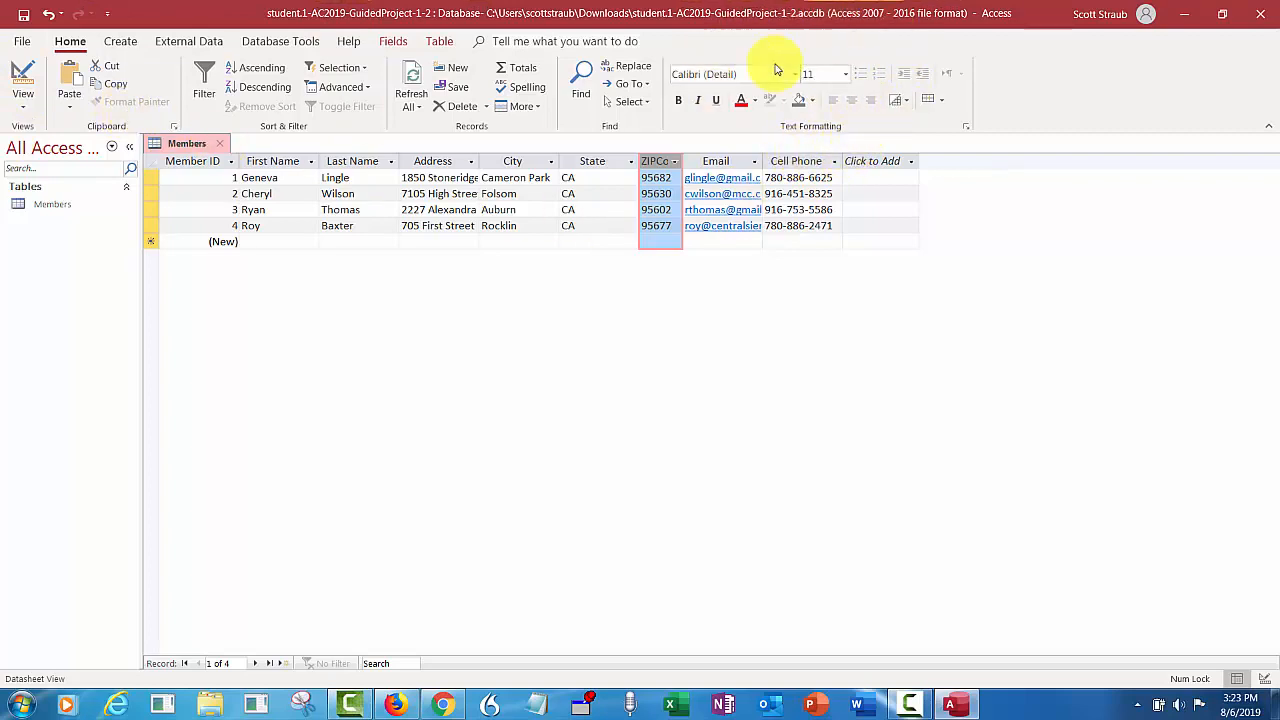
click(851, 101)
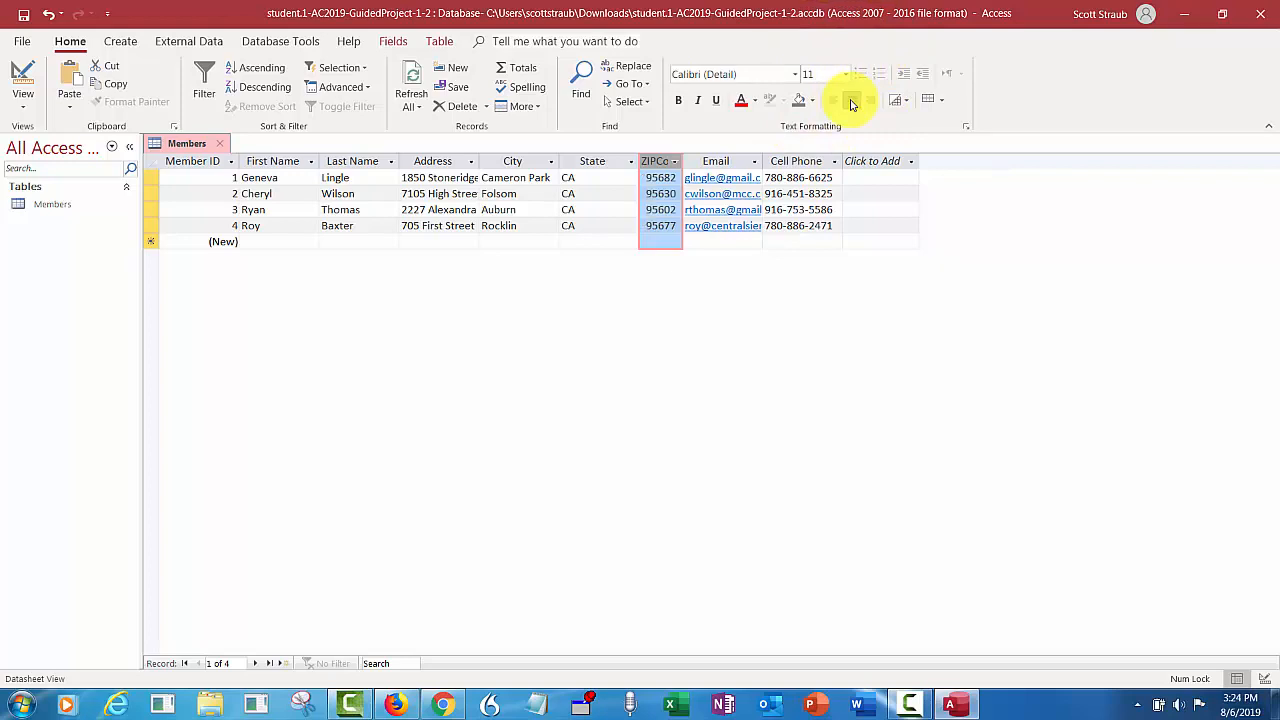
click(590, 160)
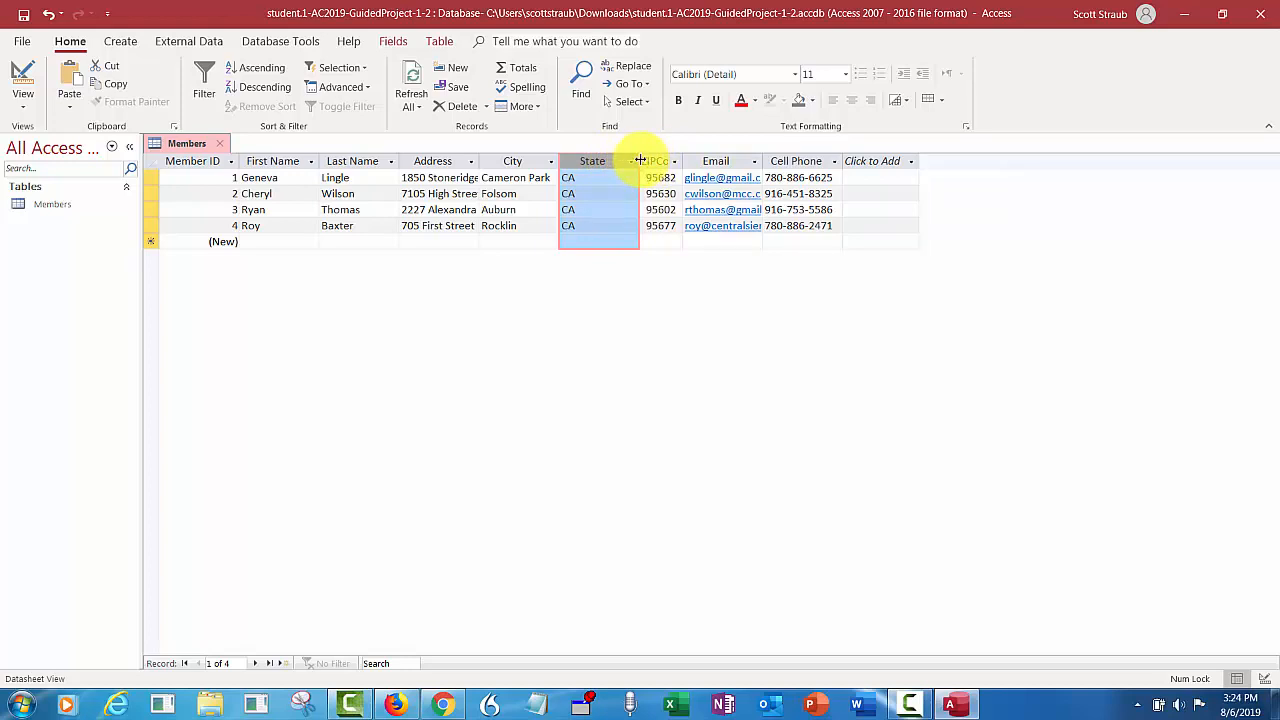
- Best-fit the State column width and center its CA values
double_click(640, 160)
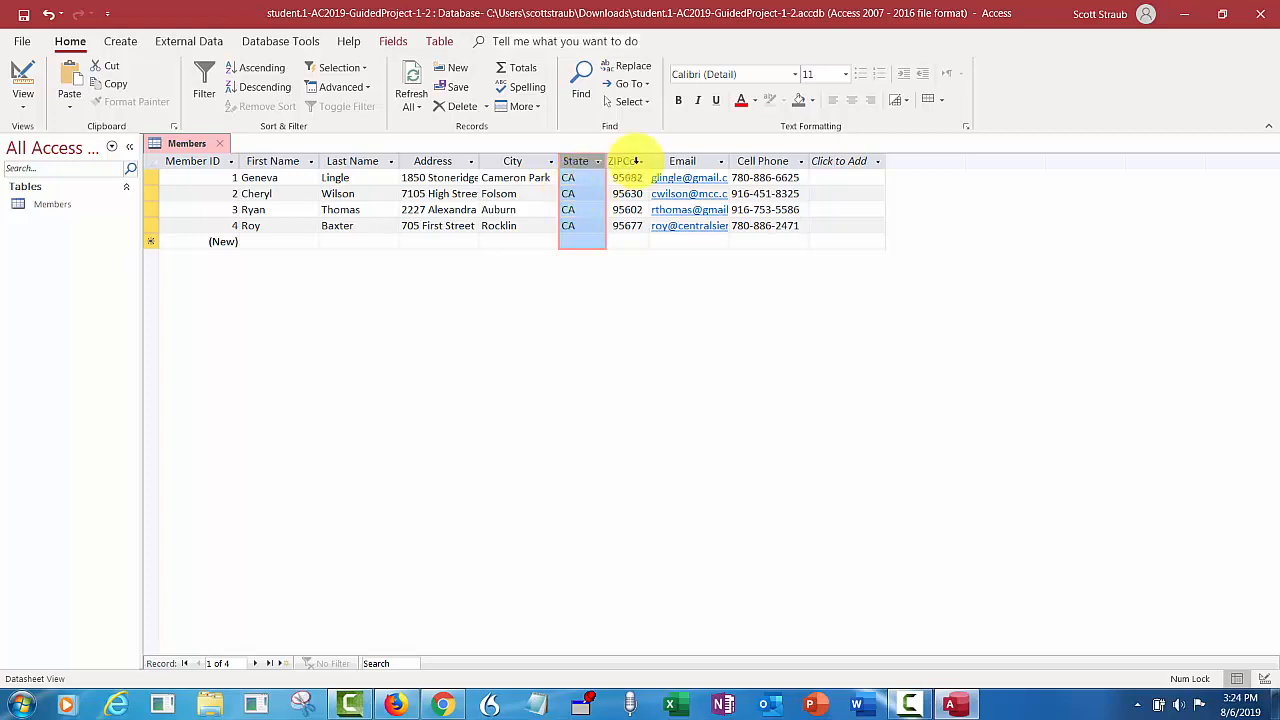
click(850, 104)
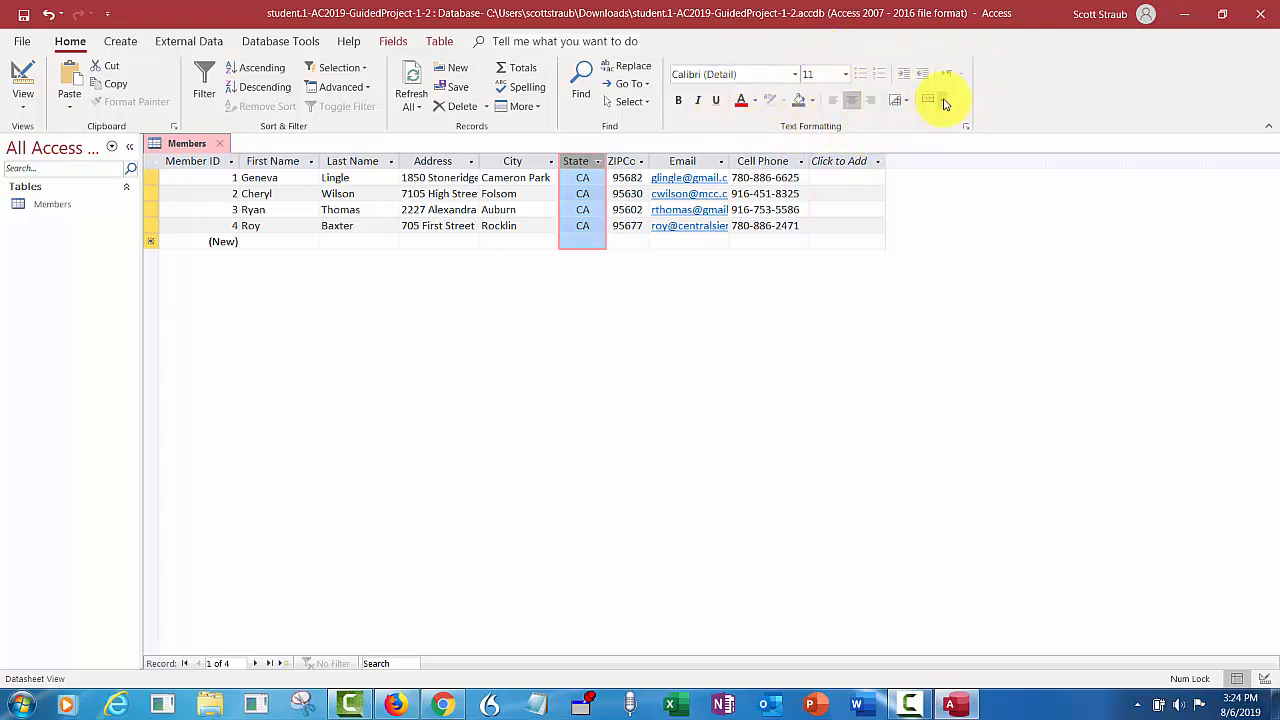
- Set the datasheet's alternate row color to Blue-Gray, Text 2, Lighter 80%
click(942, 100)
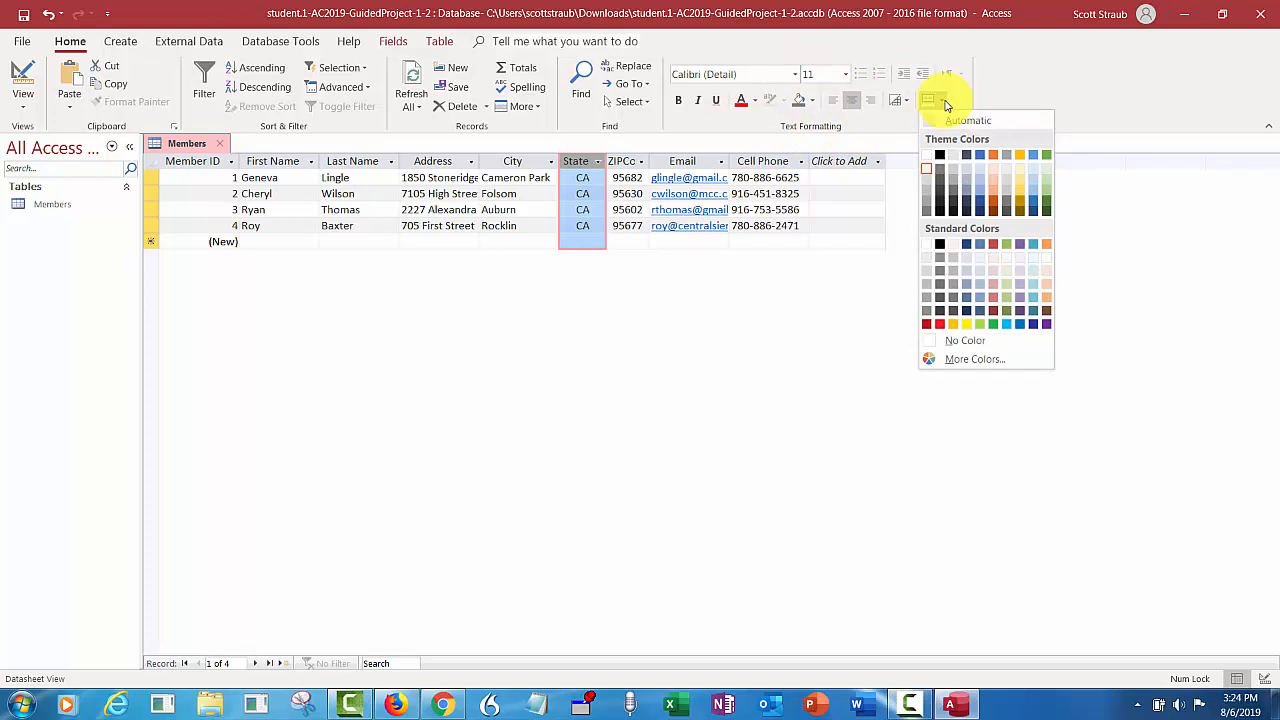
click(946, 104)
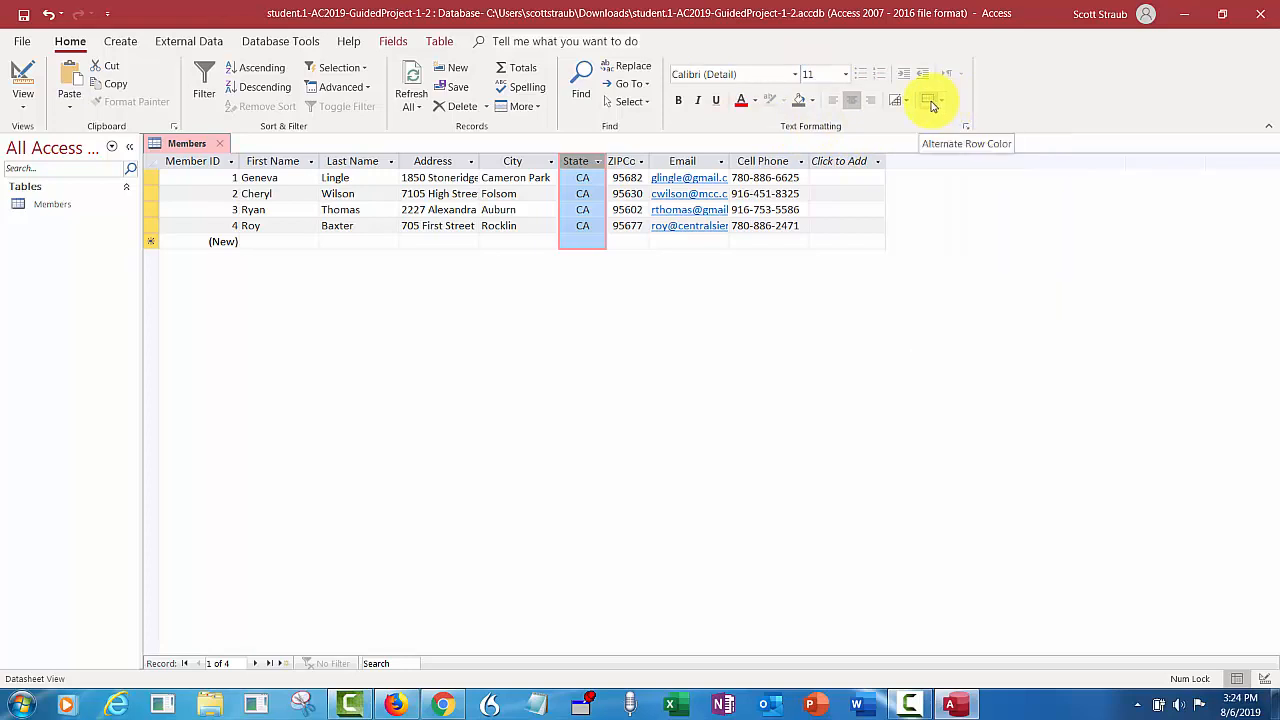
click(943, 104)
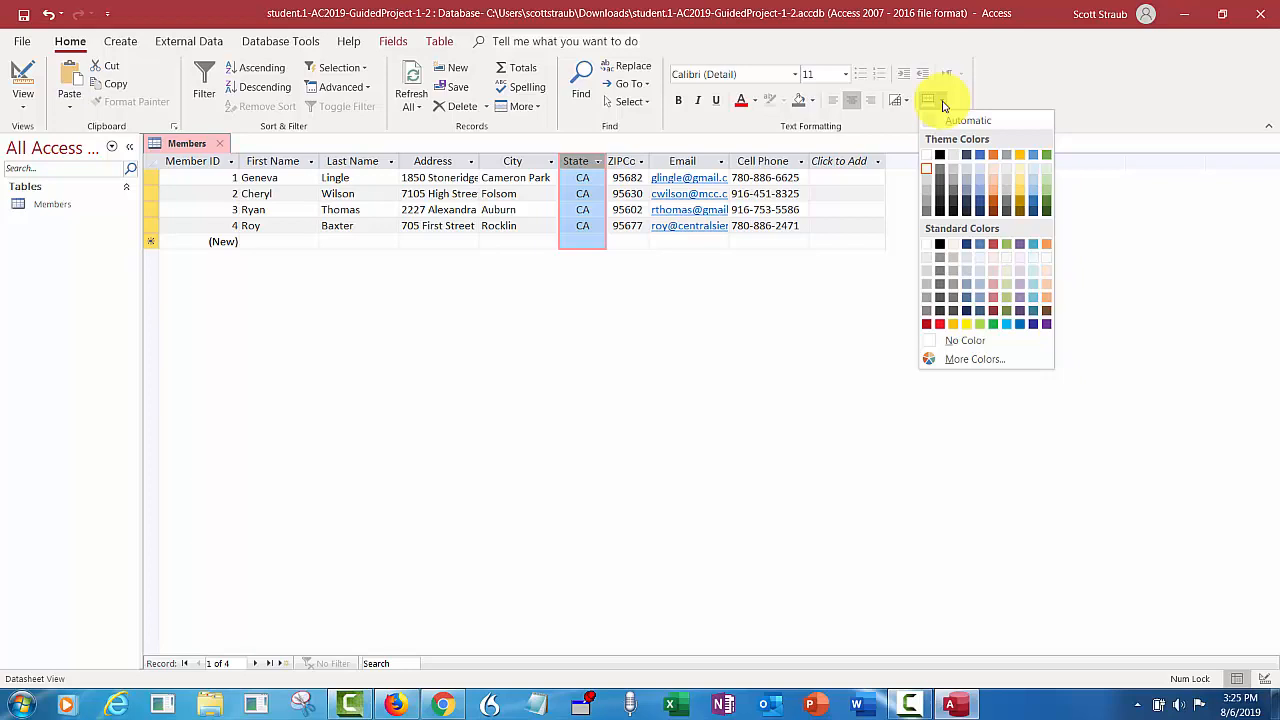
click(966, 173)
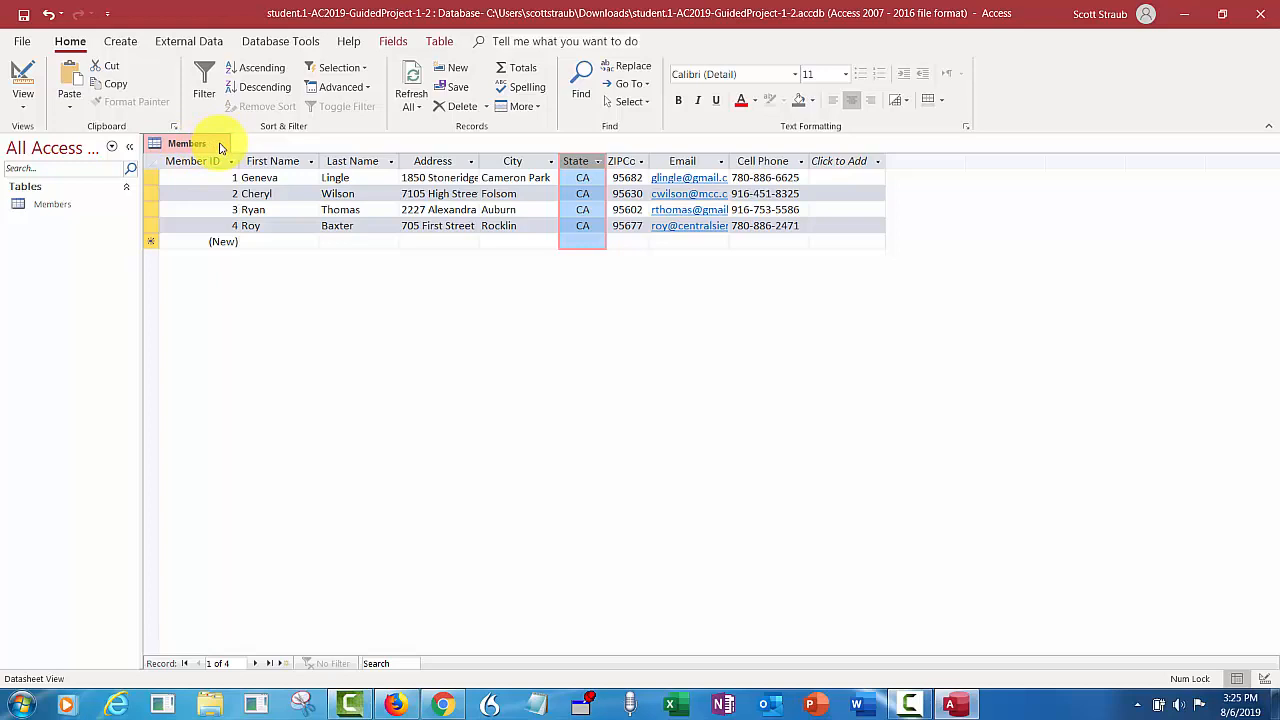
- Close the Members table, reopen it from the Navigation Pane, then close it again
click(221, 147)
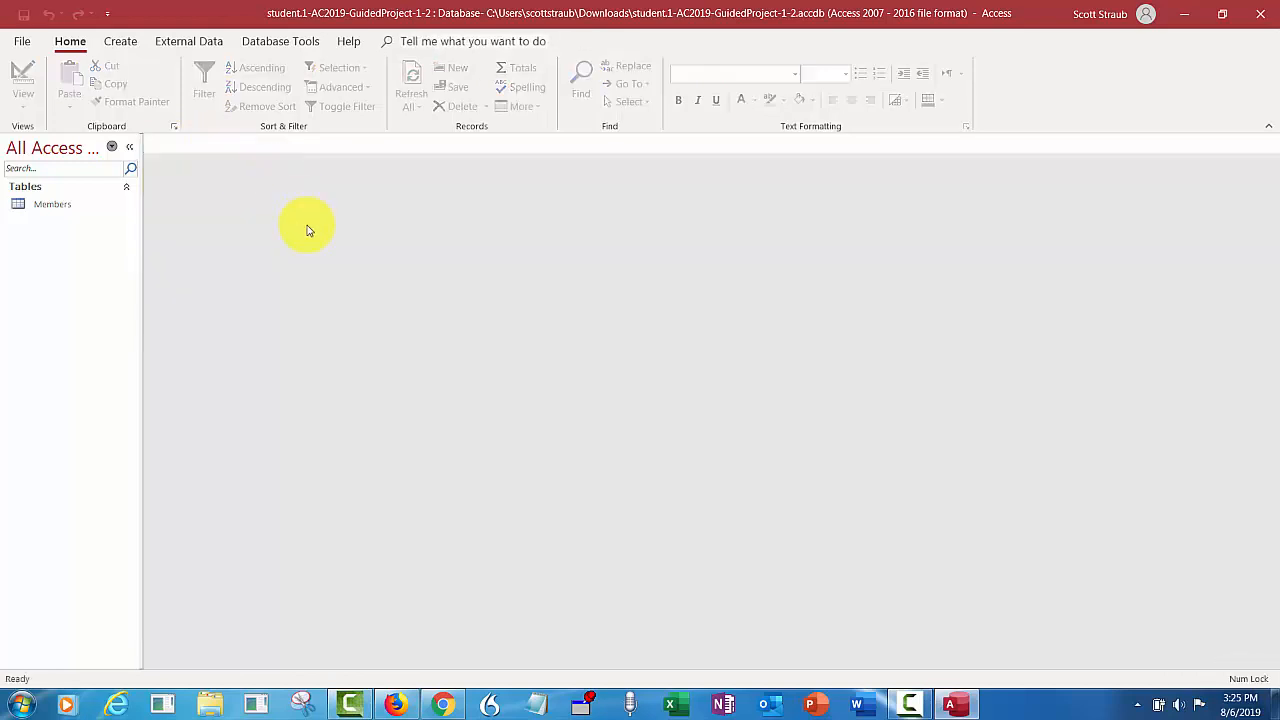
click(67, 206)
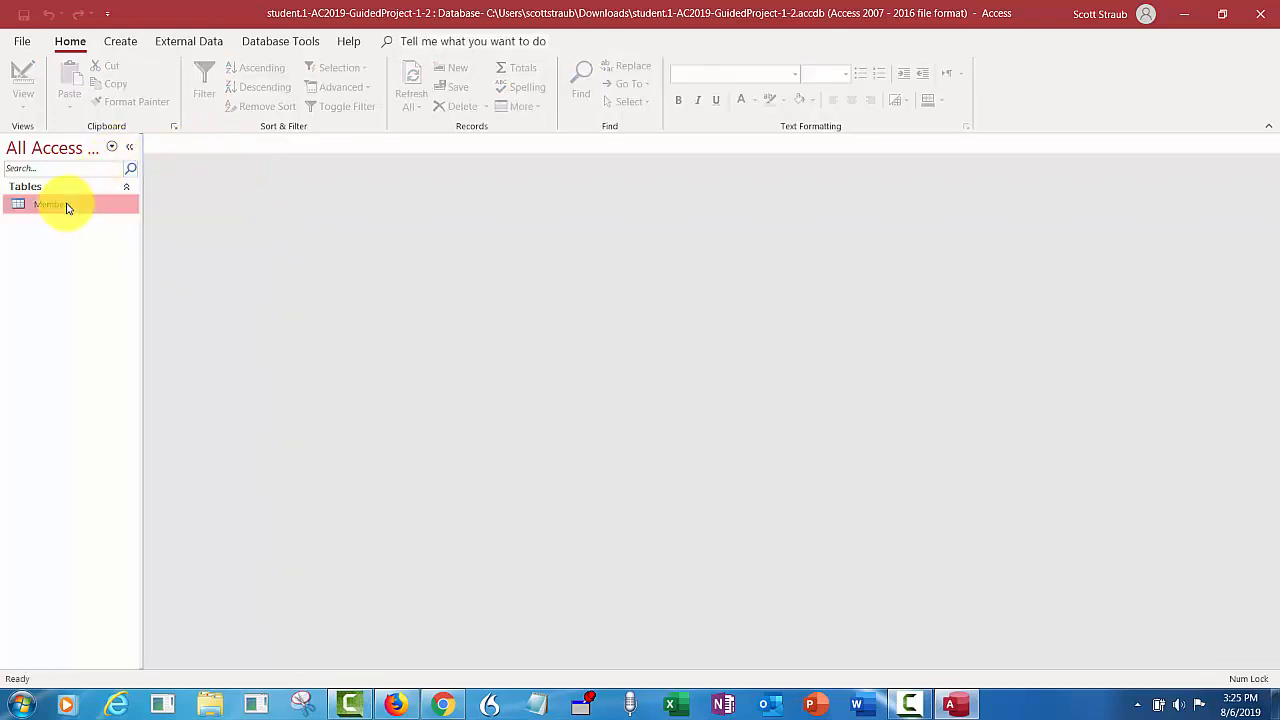
double_click(67, 206)
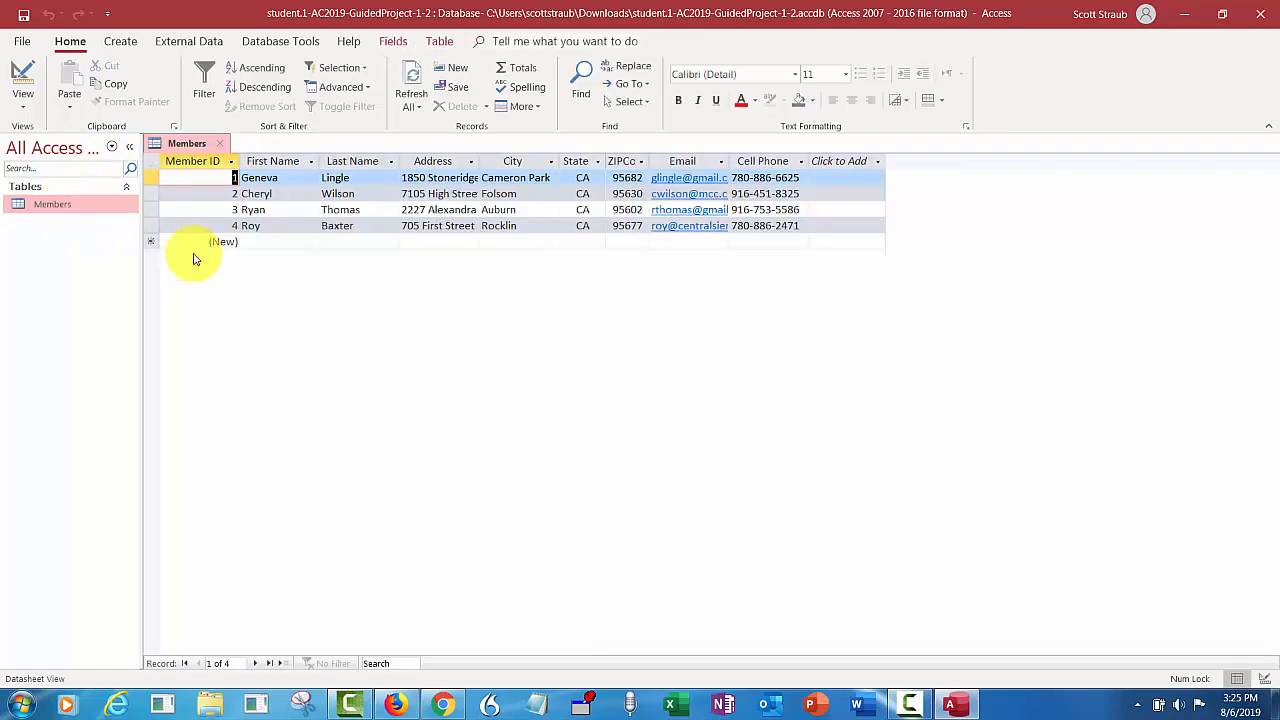
click(222, 146)
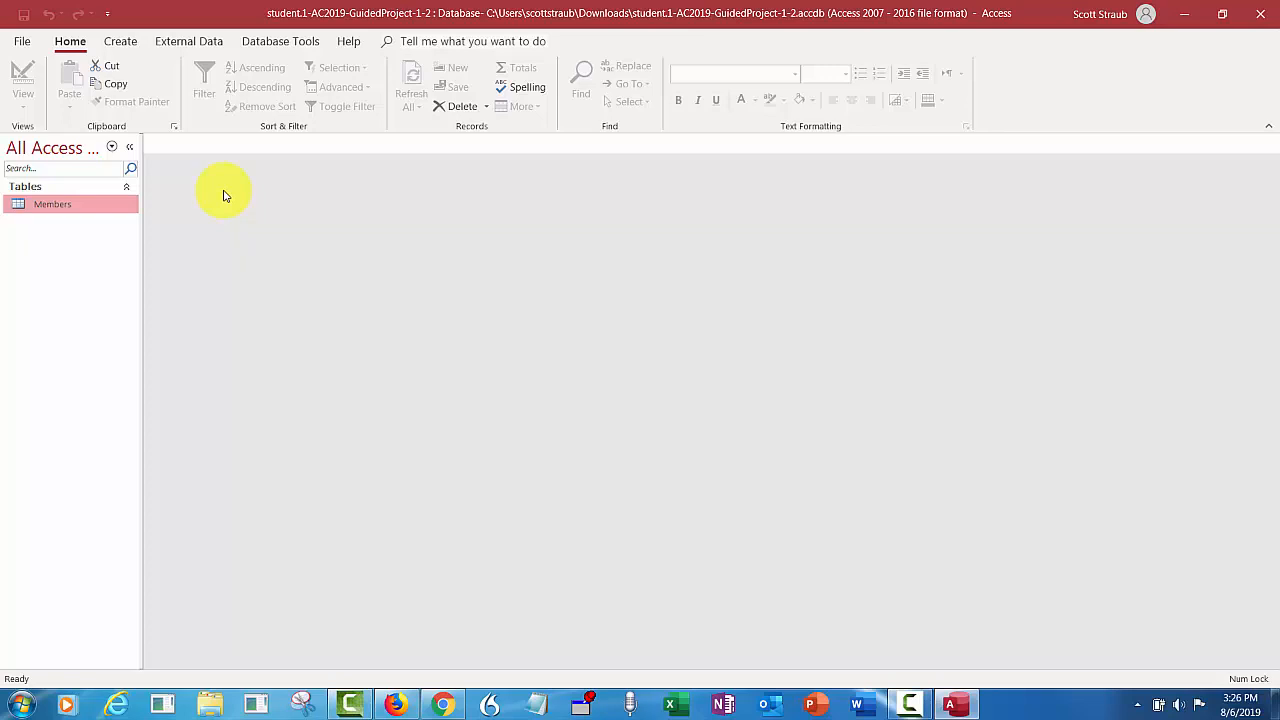
- Start an Excel import with Downloads\MembersDataFile-01.xlsx as the source file
click(187, 45)
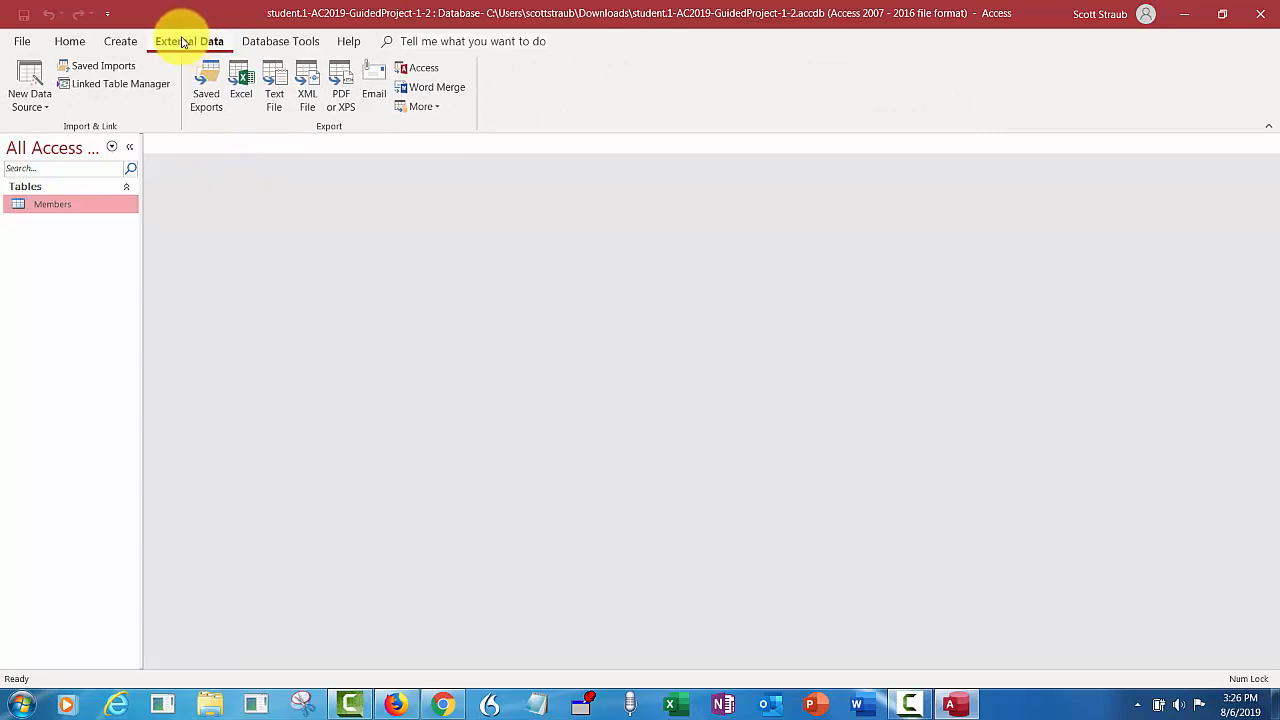
click(52, 113)
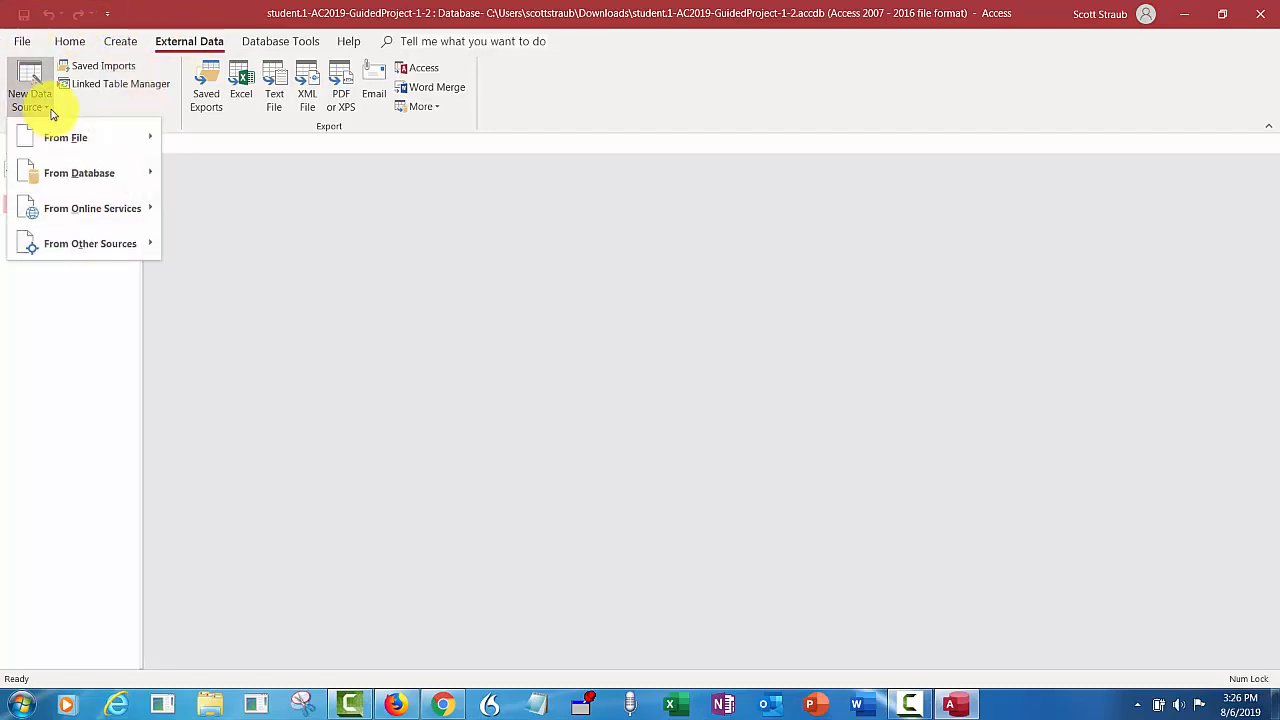
mouse_move(95, 138)
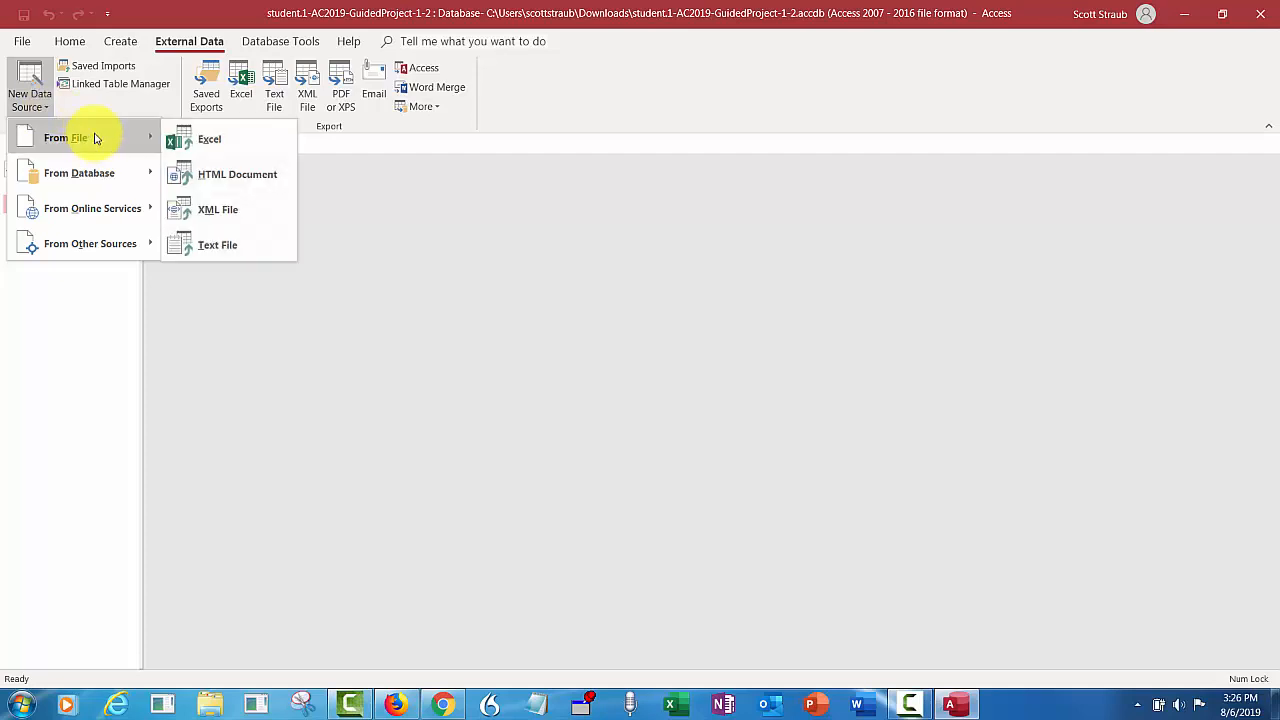
click(210, 140)
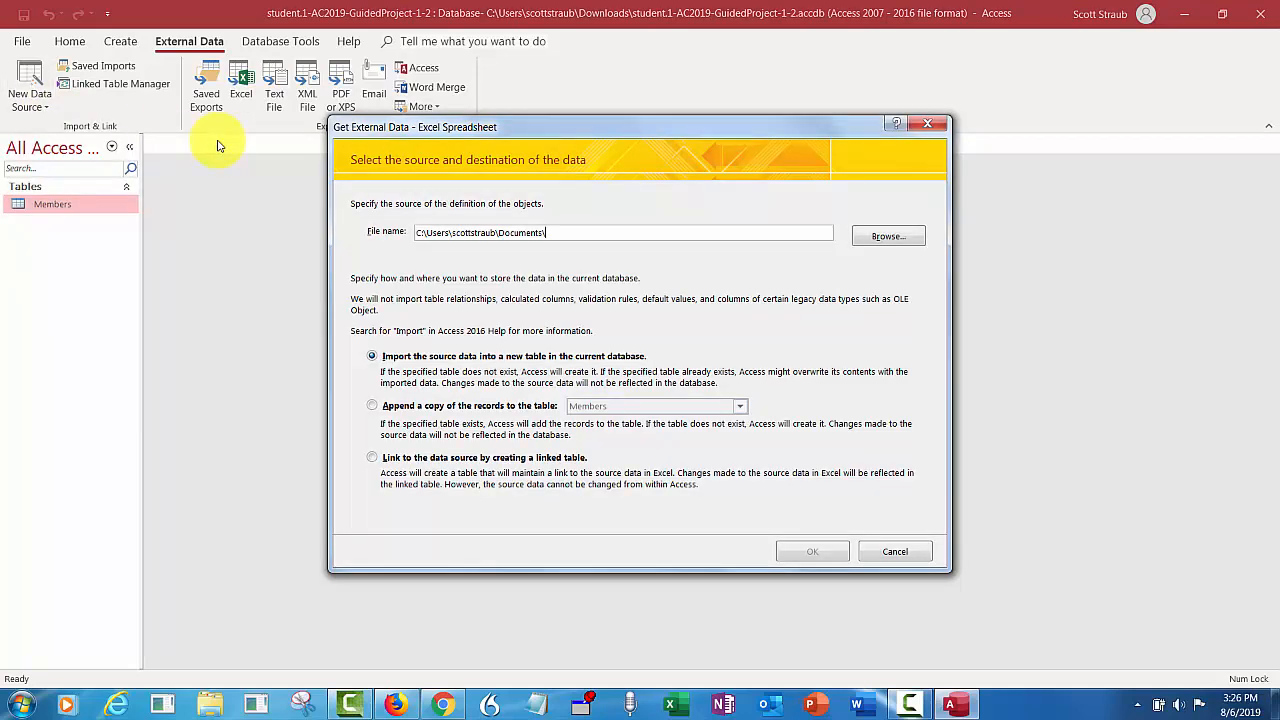
click(888, 236)
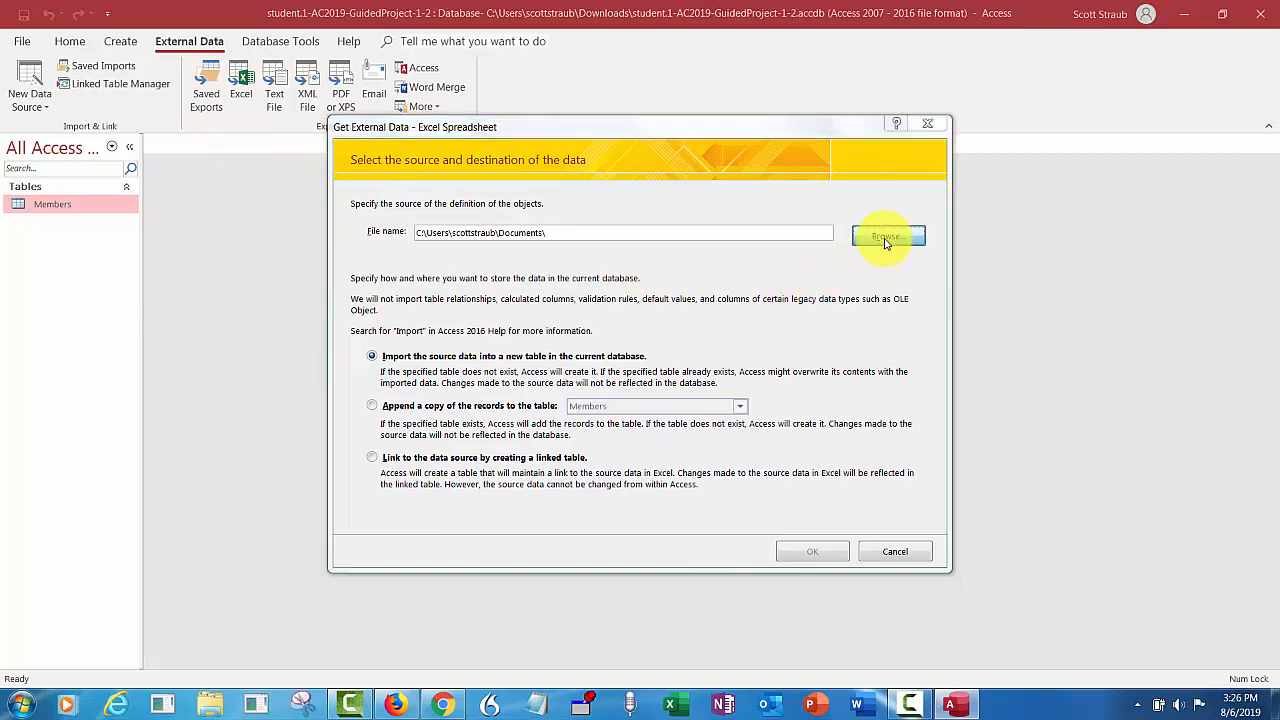
click(404, 305)
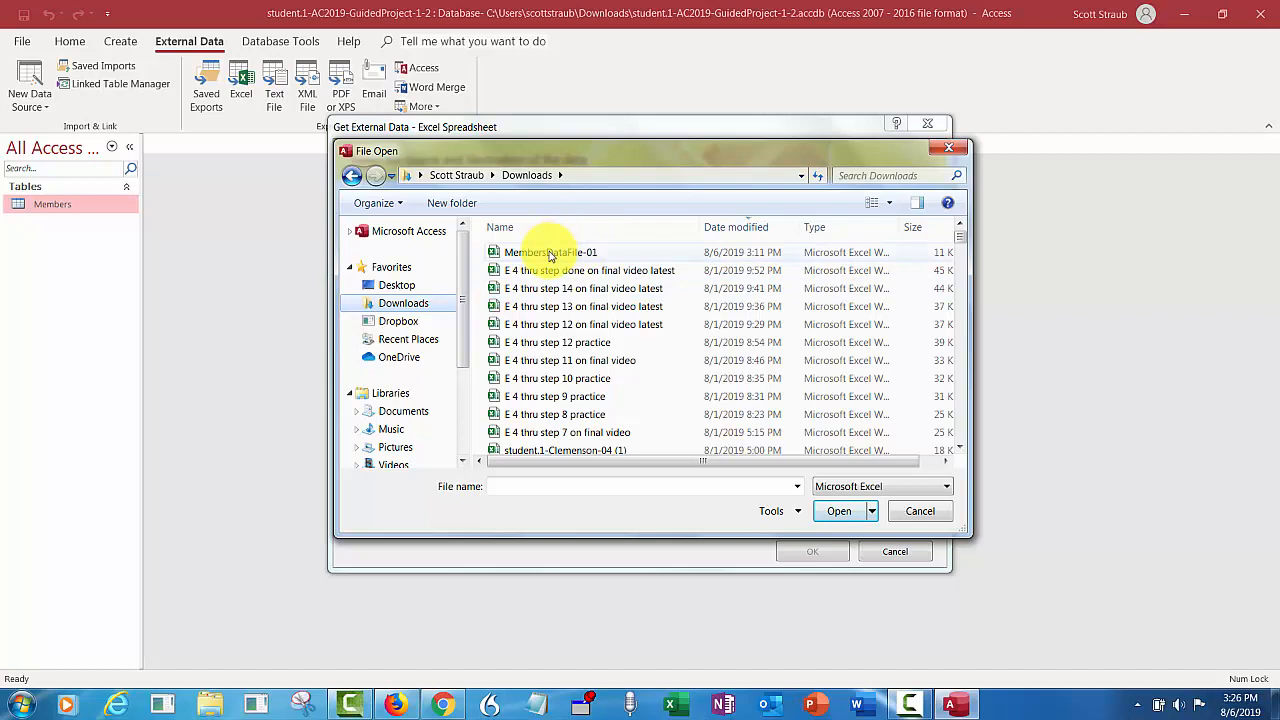
click(549, 254)
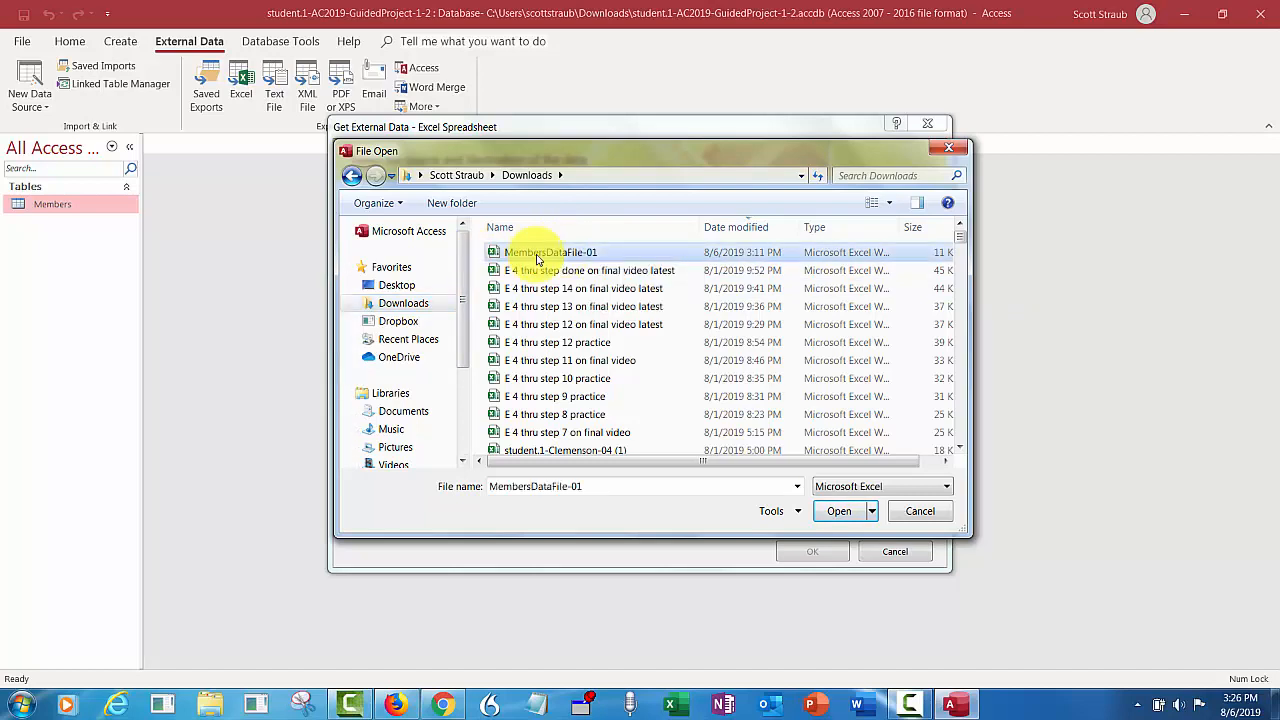
click(835, 516)
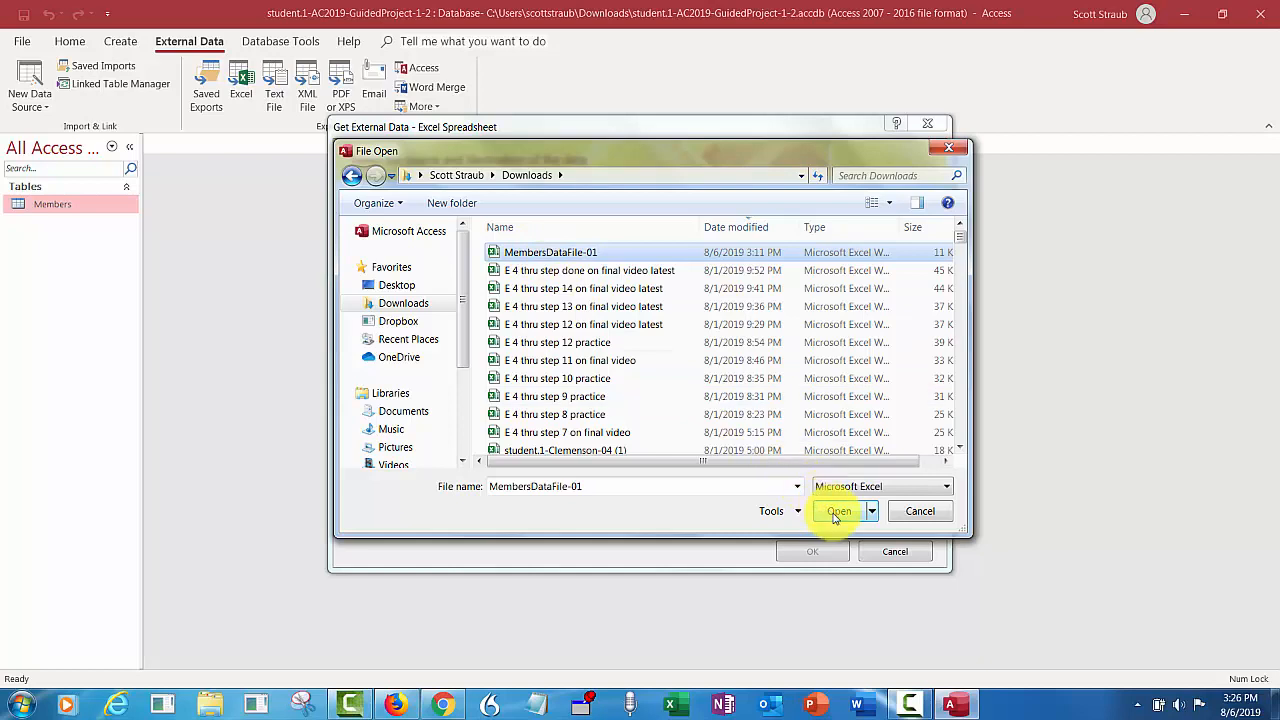
click(838, 511)
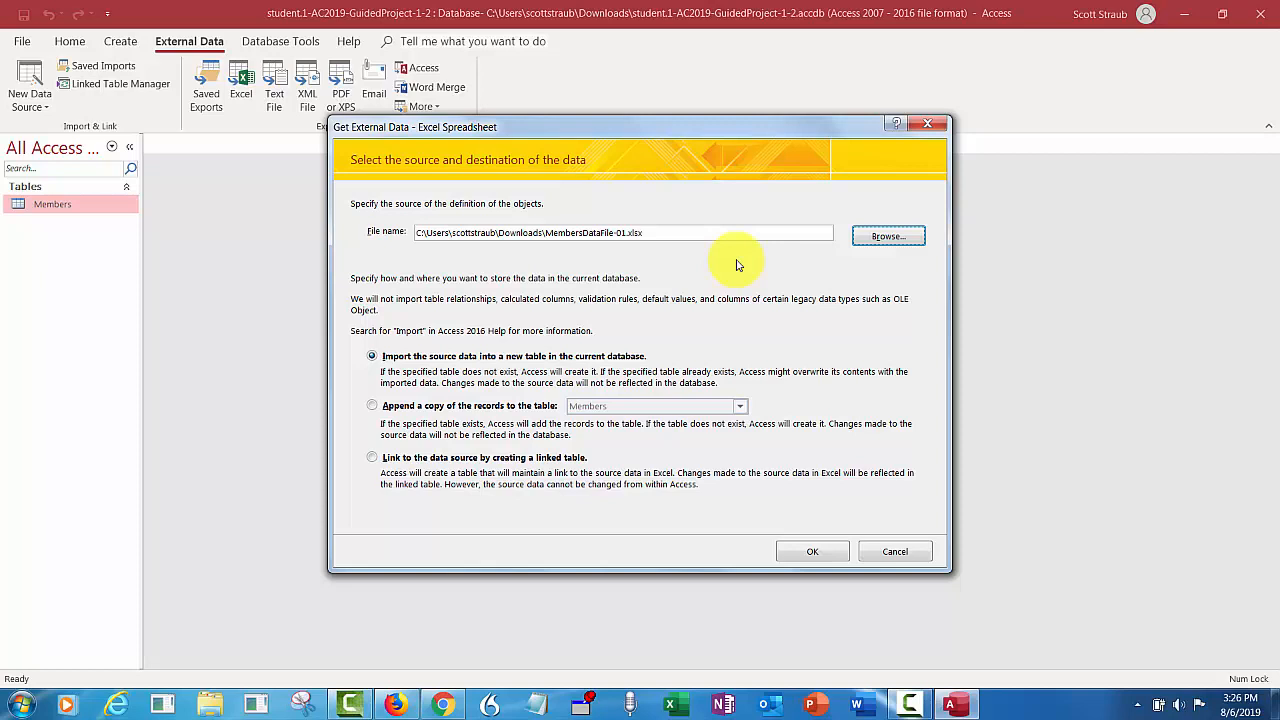
- Append the spreadsheet's records to the Members table, finishing without saving the import steps
click(372, 406)
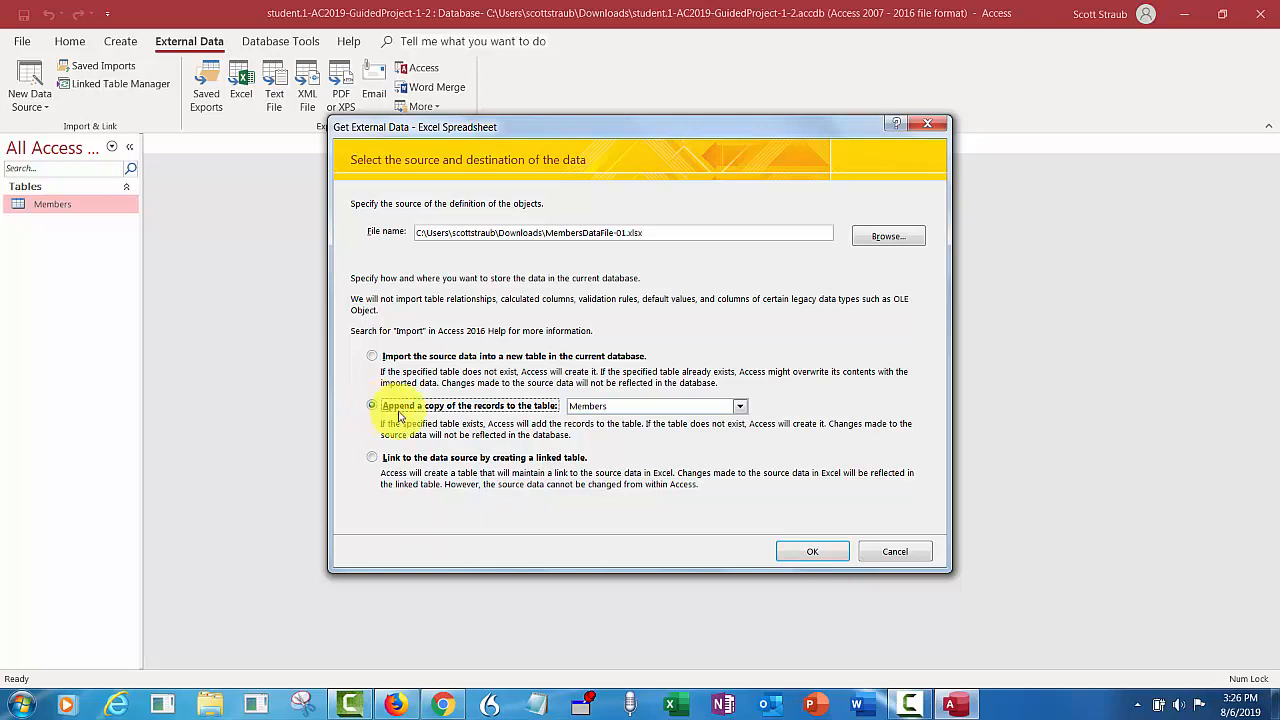
click(741, 408)
click(730, 421)
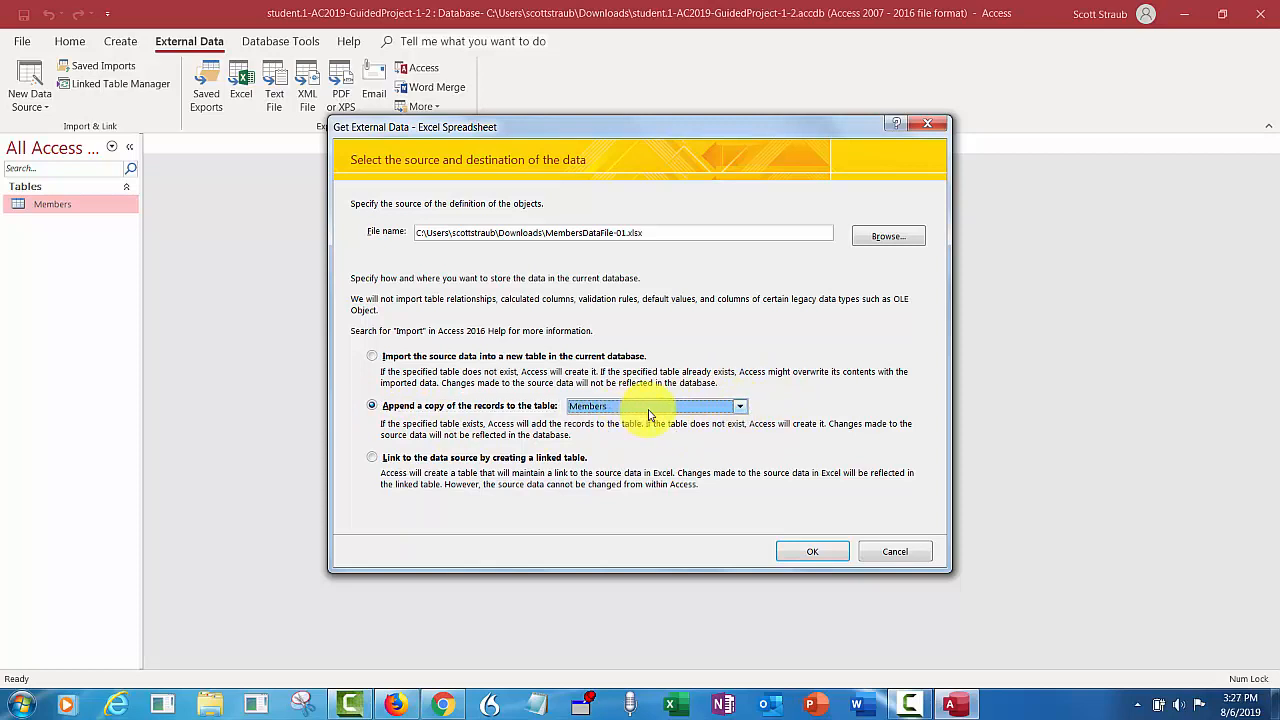
click(740, 410)
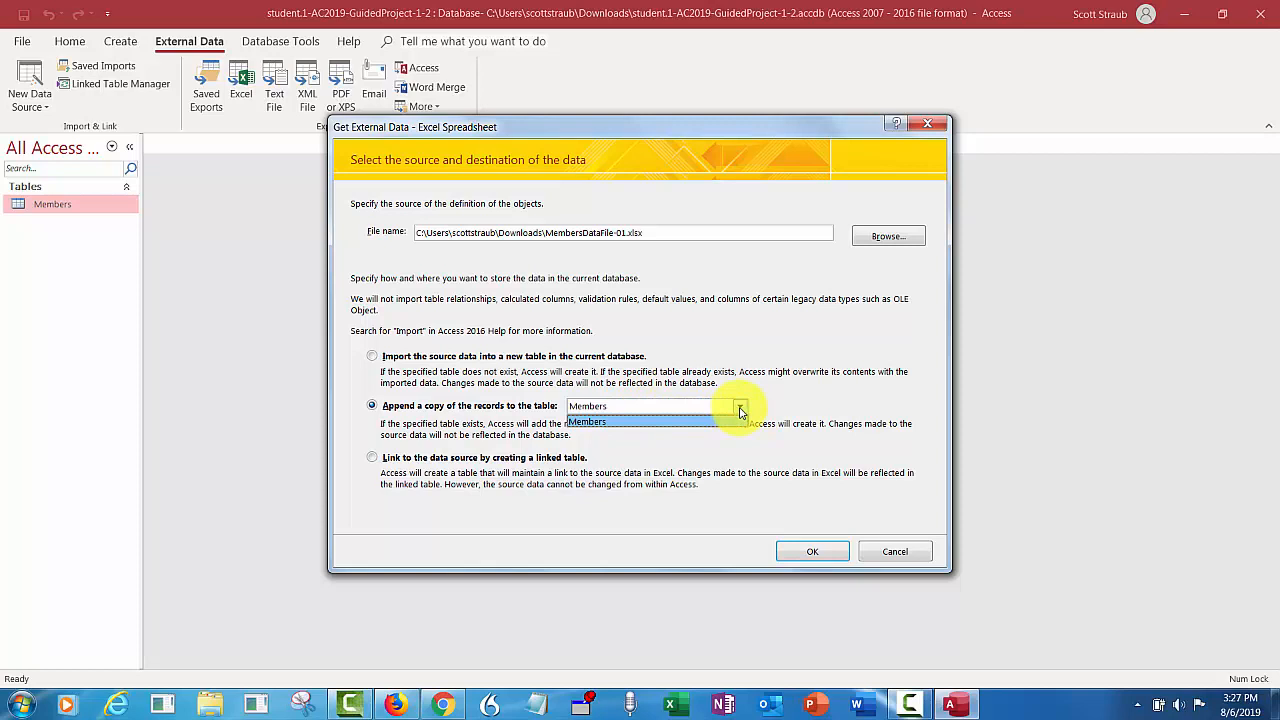
click(740, 410)
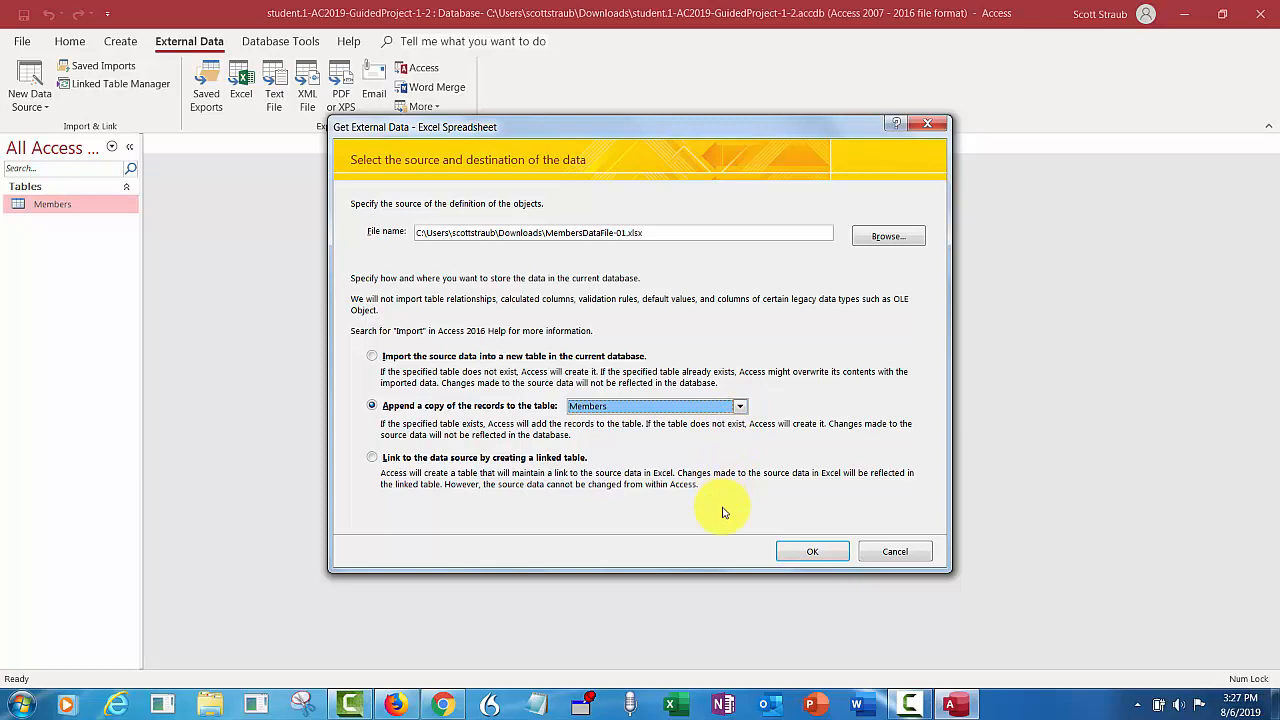
click(795, 553)
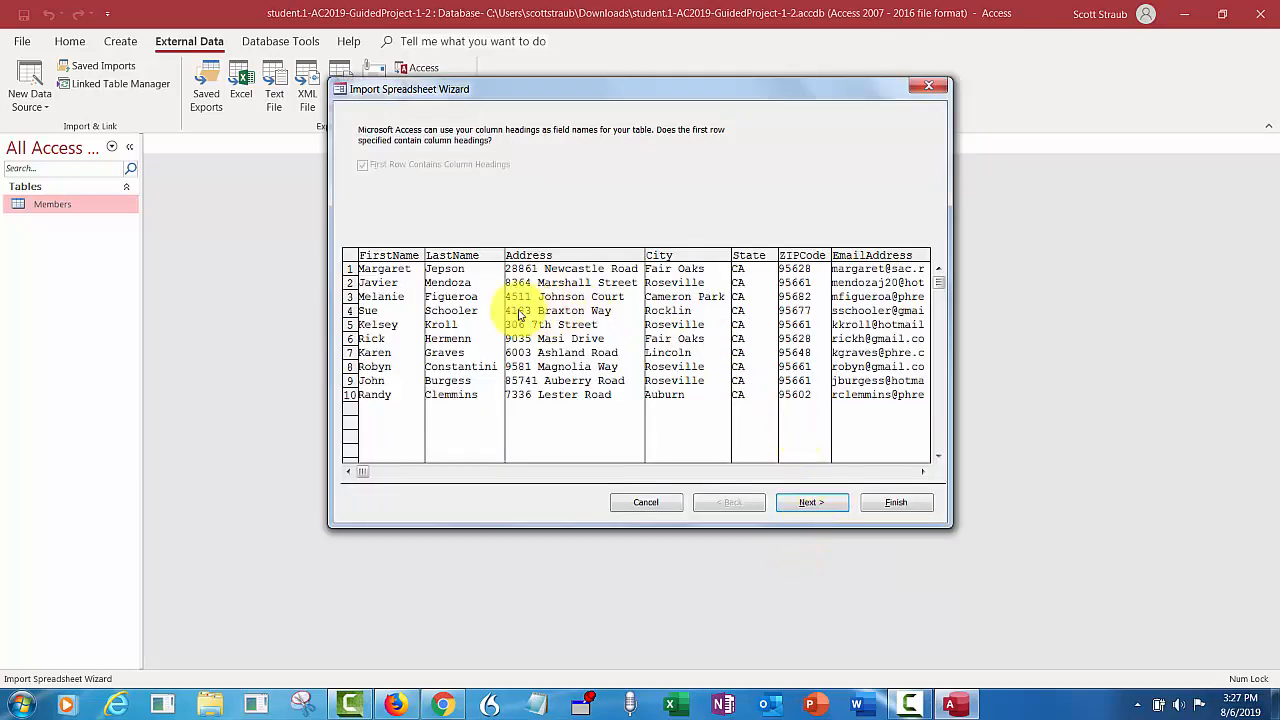
click(811, 503)
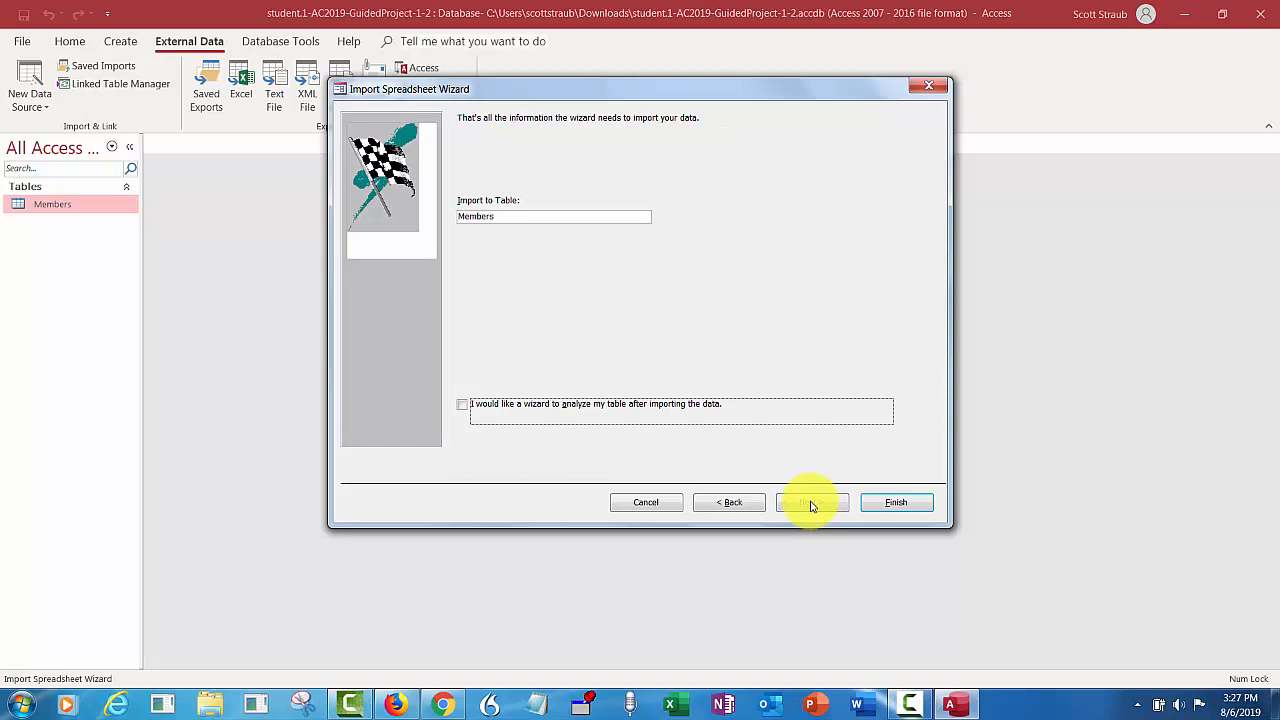
click(889, 505)
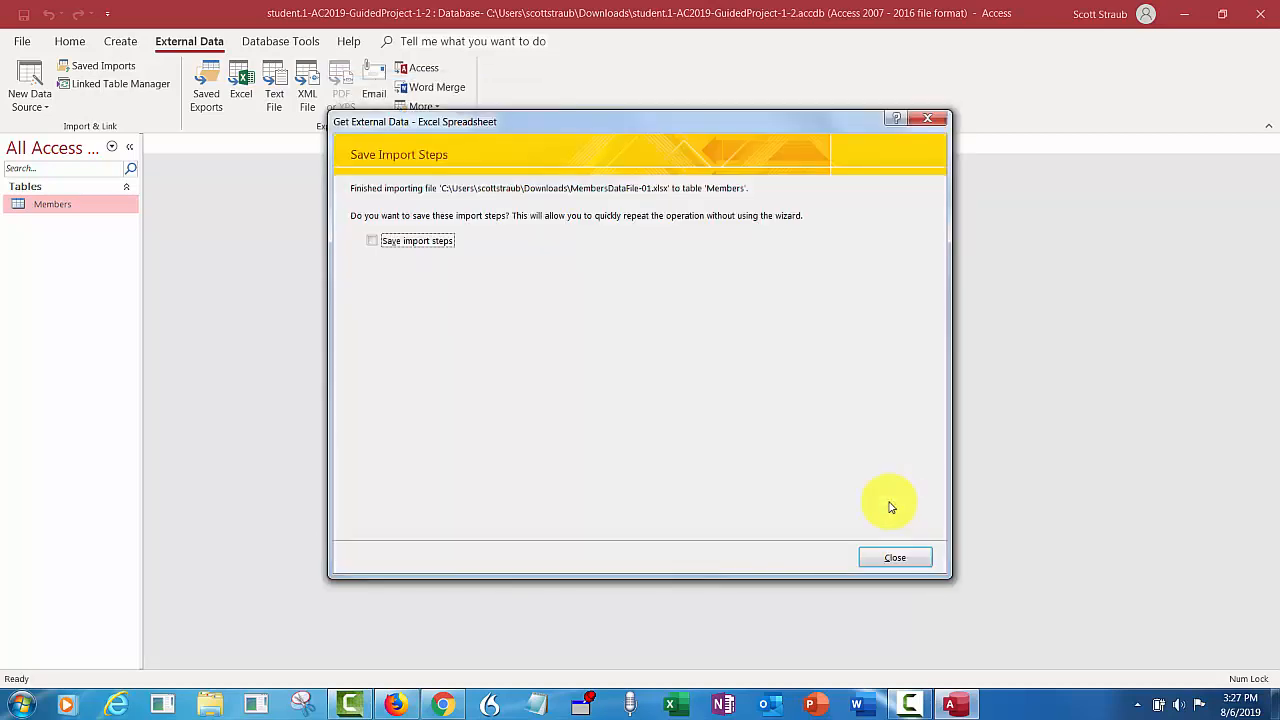
click(890, 557)
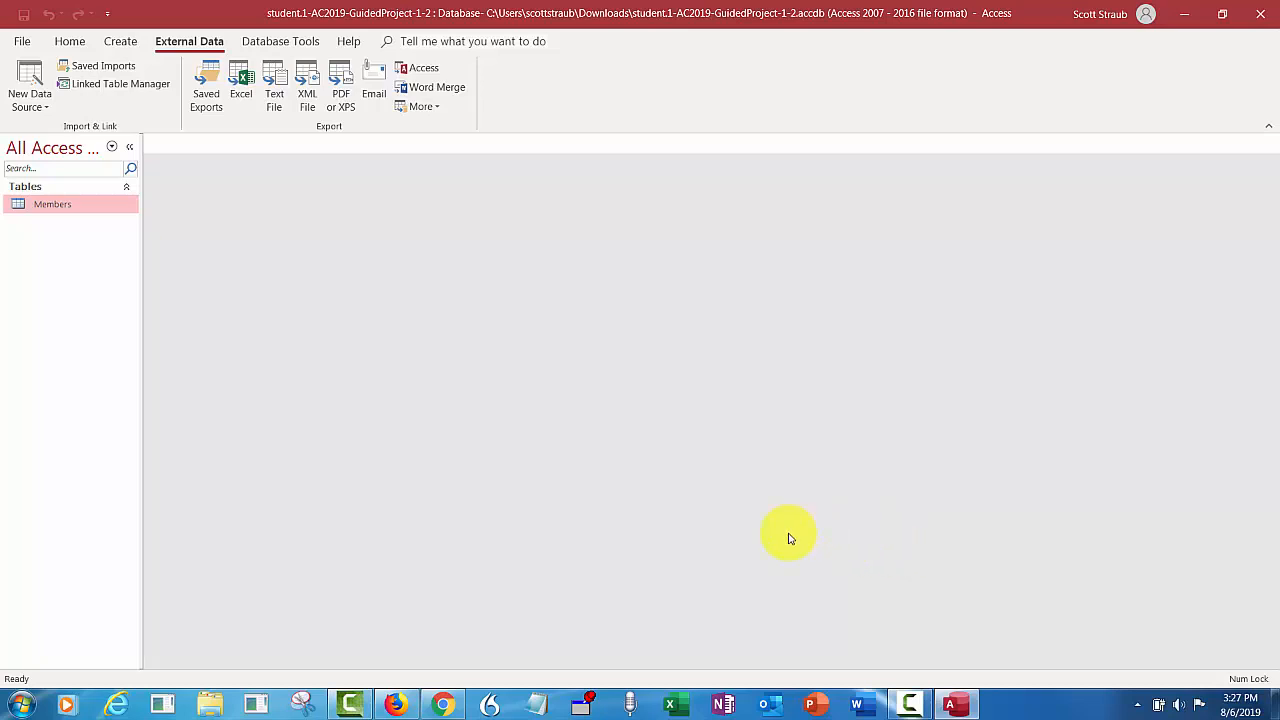
- Open the Members table in Datasheet view to show all 14 records
double_click(78, 216)
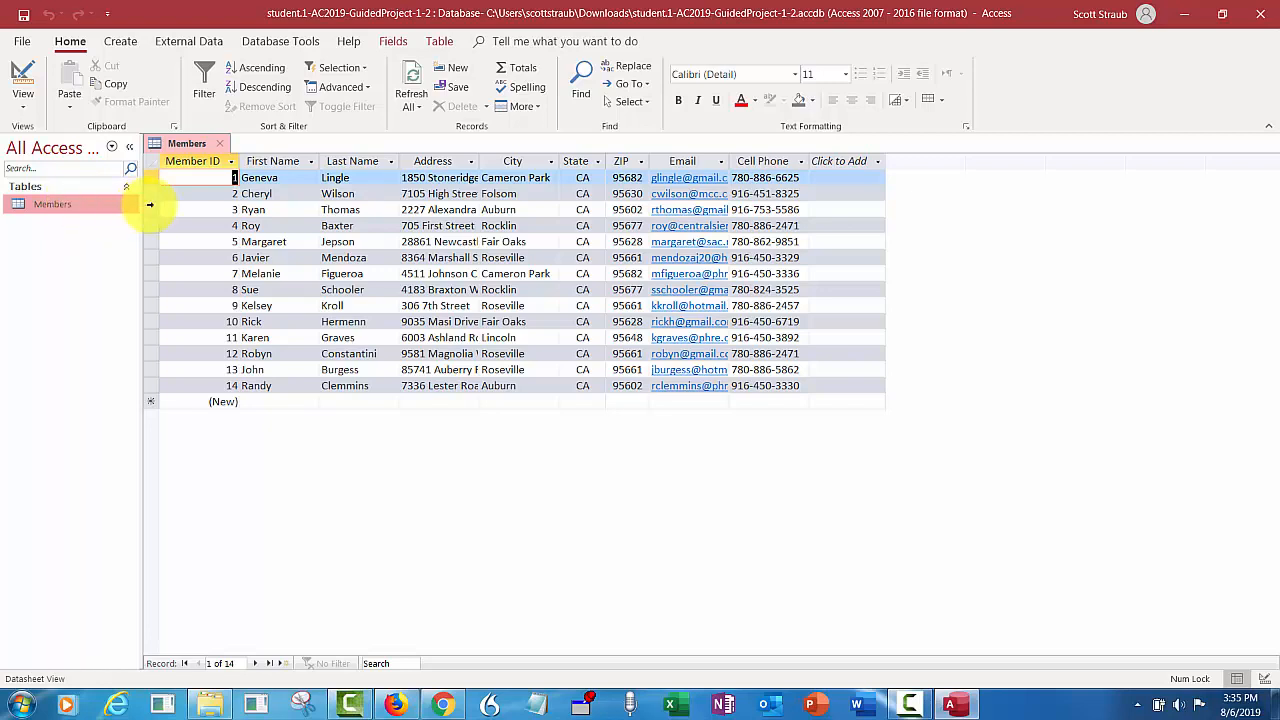
- Sort the records by City A to Z, then remove the sort to restore Member ID order
click(553, 162)
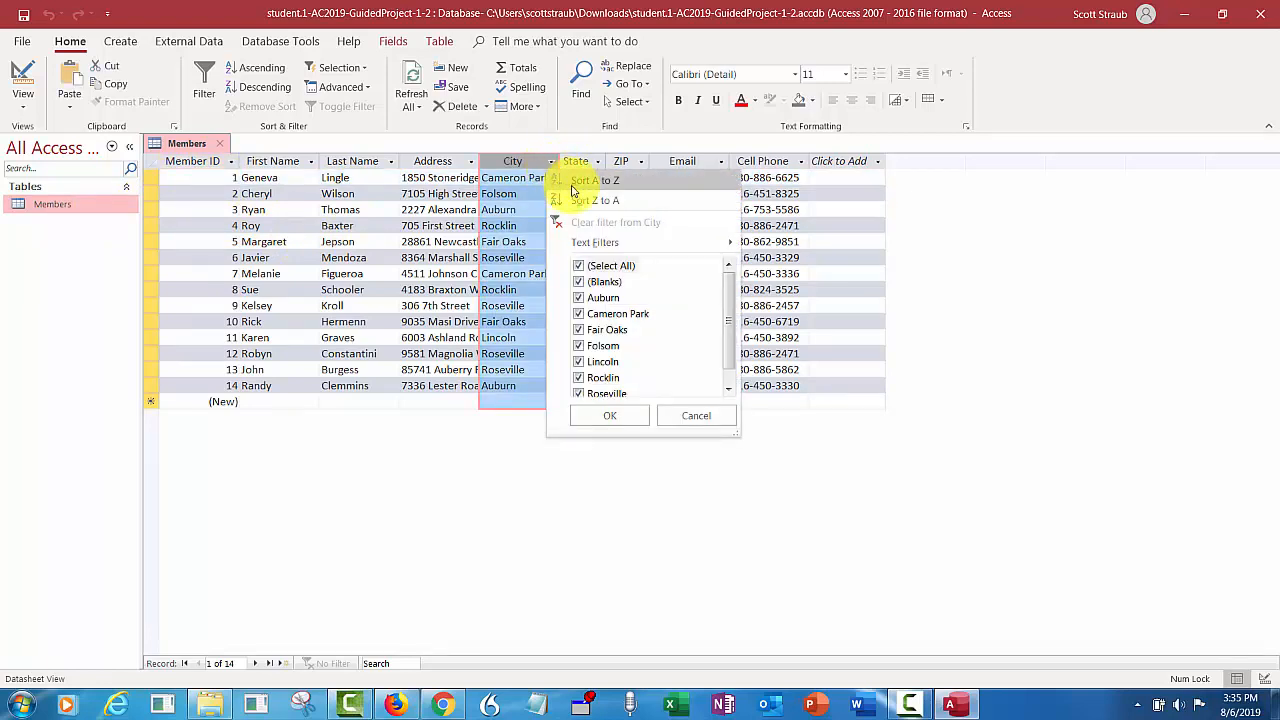
click(594, 180)
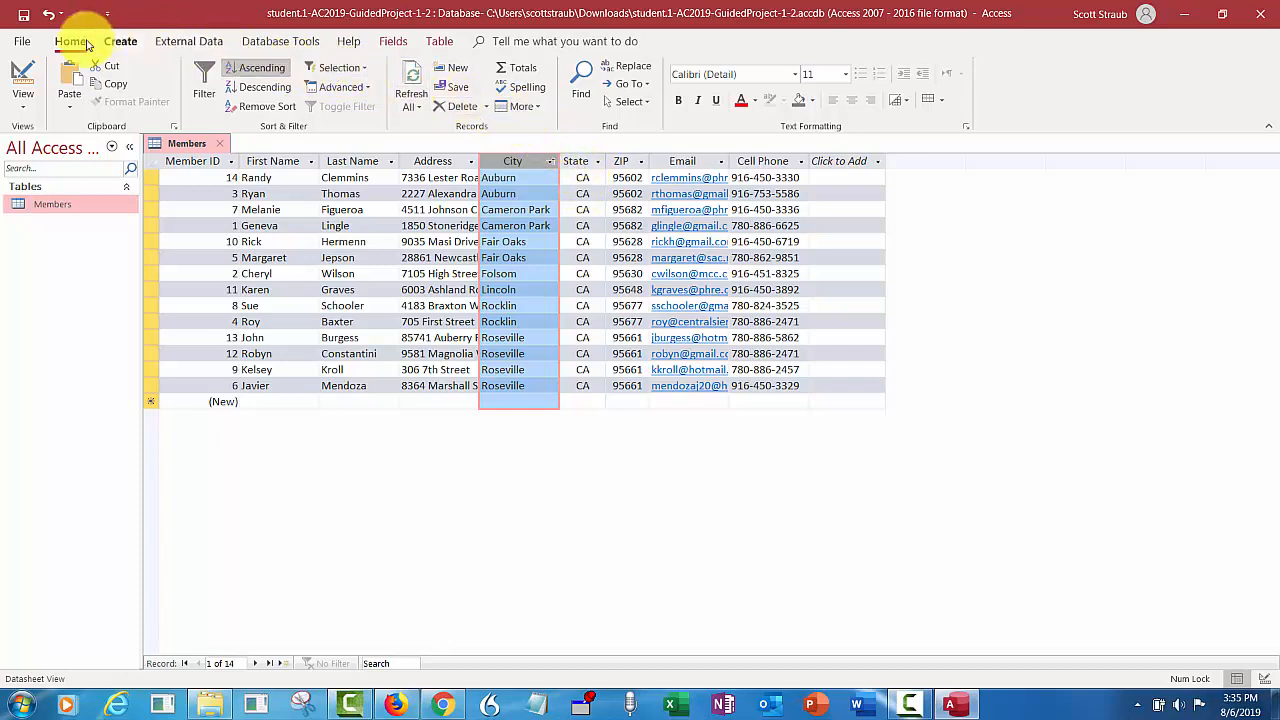
click(268, 107)
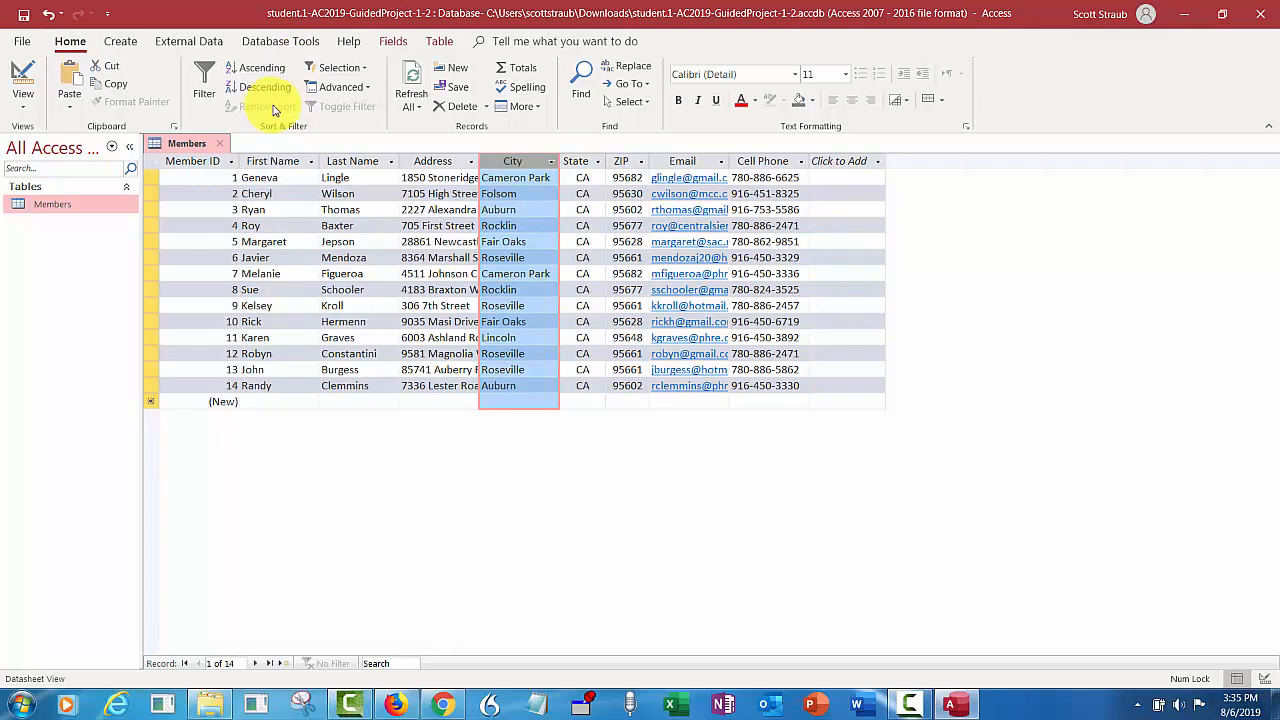
click(620, 160)
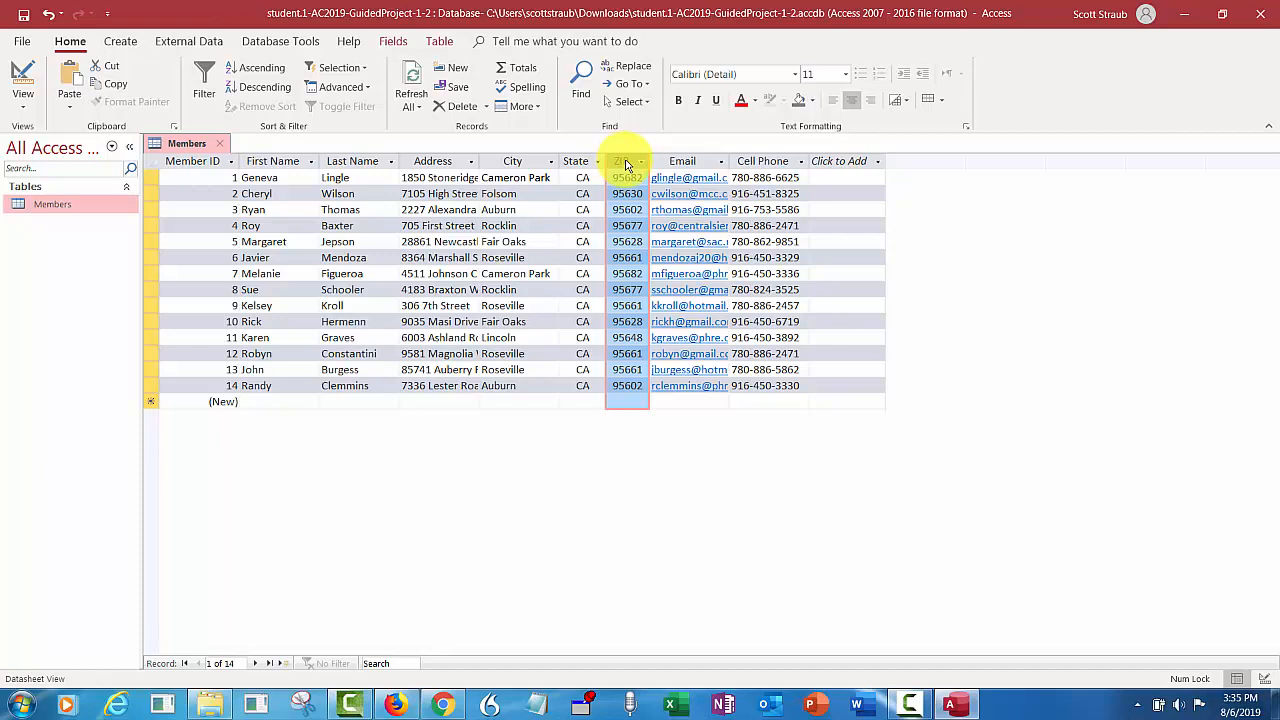
- Move the ZIP column so it sits between First Name and Last Name
drag(627, 165, 328, 167)
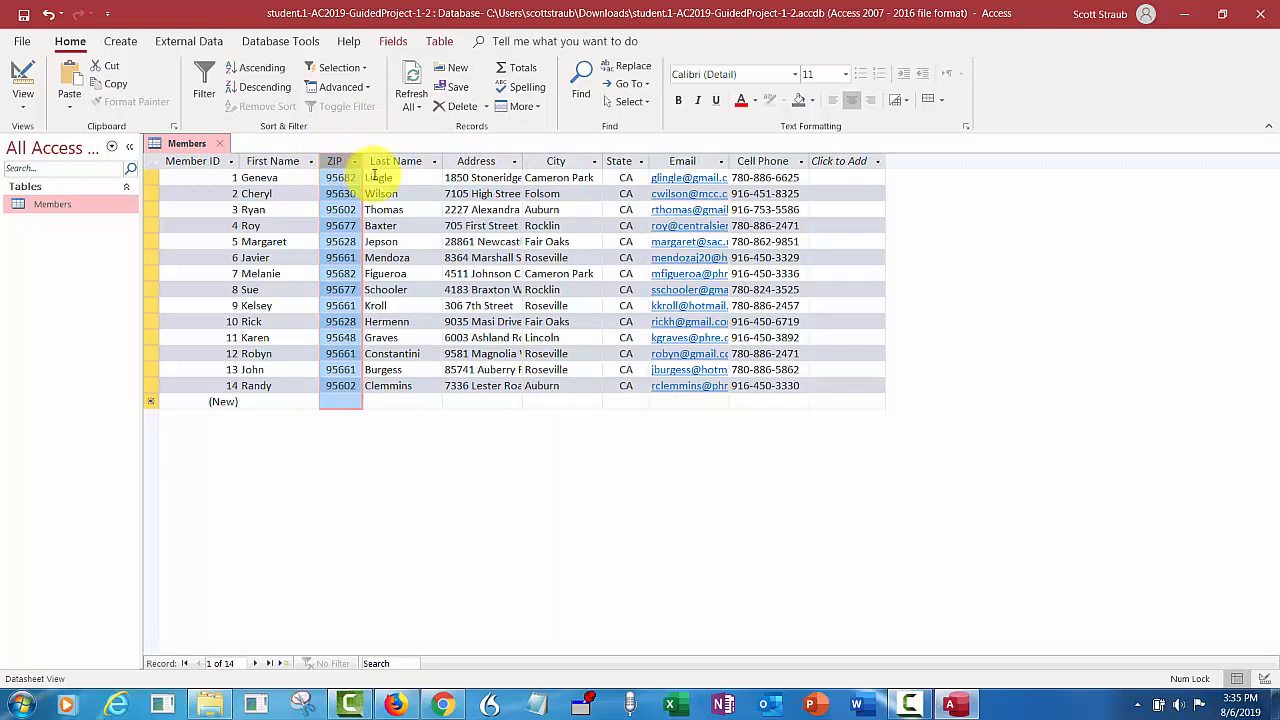
click(450, 209)
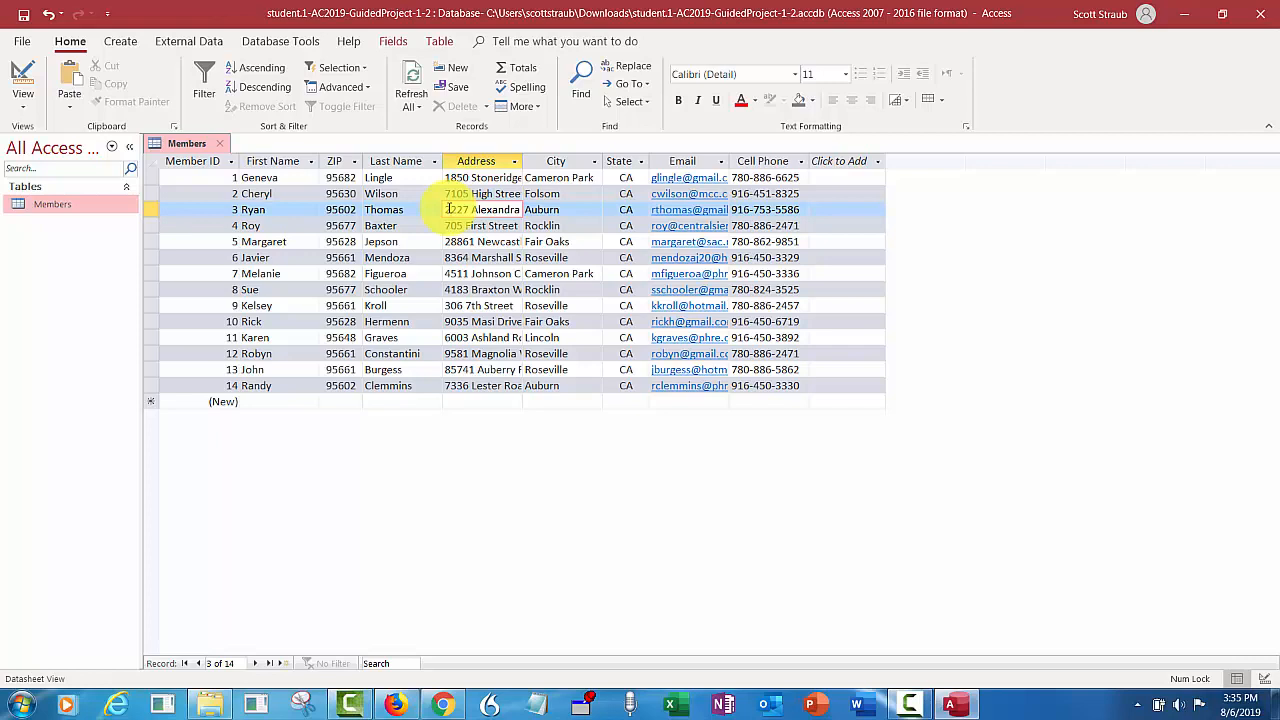
click(336, 160)
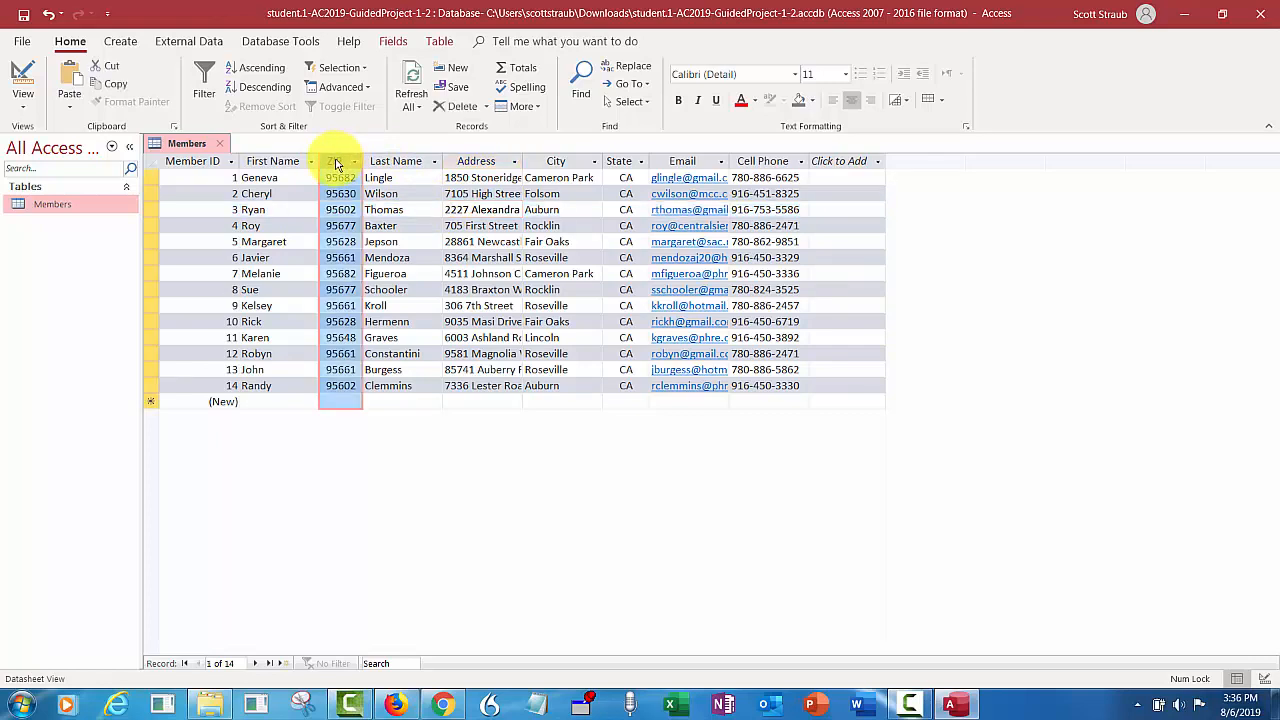
drag(337, 161, 376, 190)
click(495, 209)
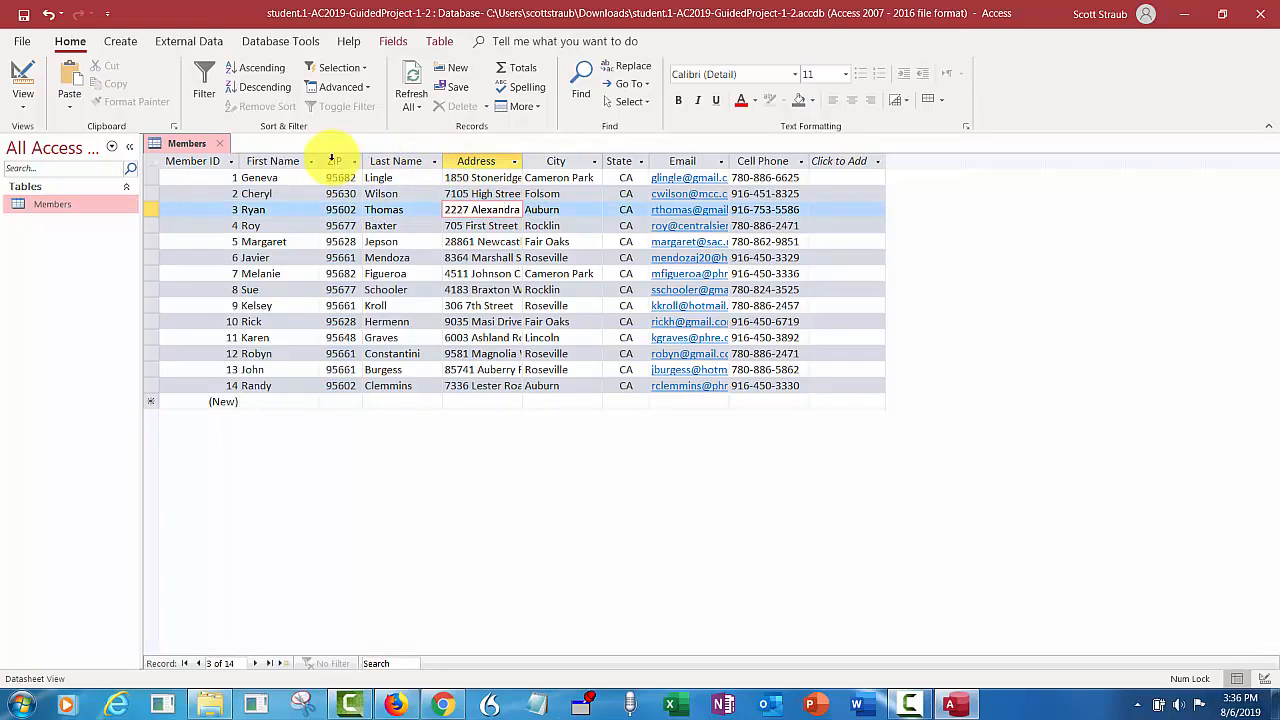
- Select the adjacent ZIP and Last Name columns together
drag(338, 160, 388, 160)
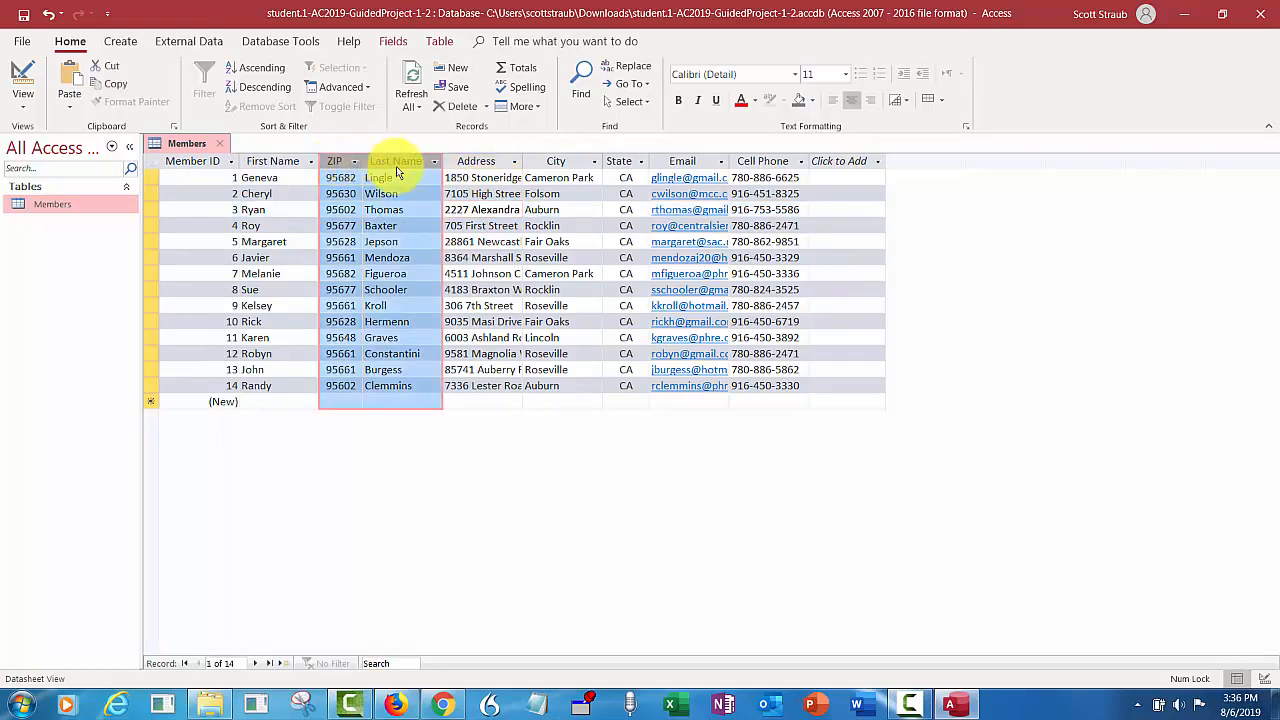
click(468, 225)
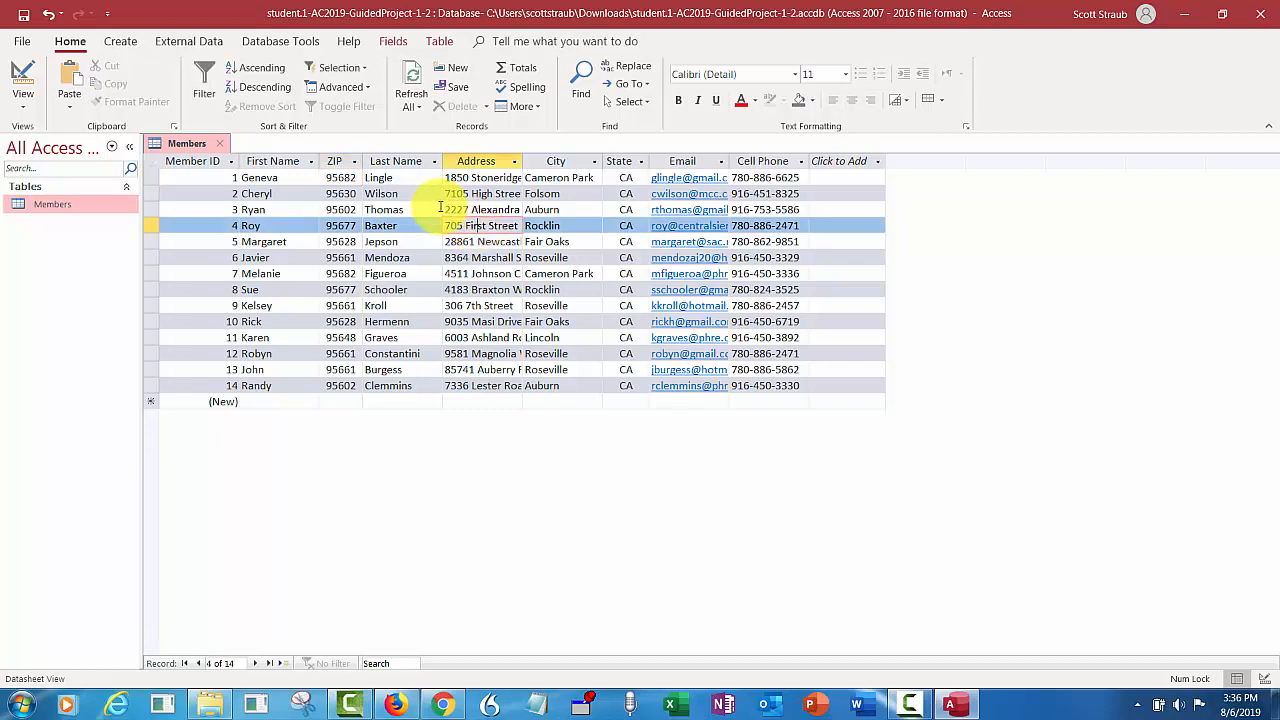
click(335, 160)
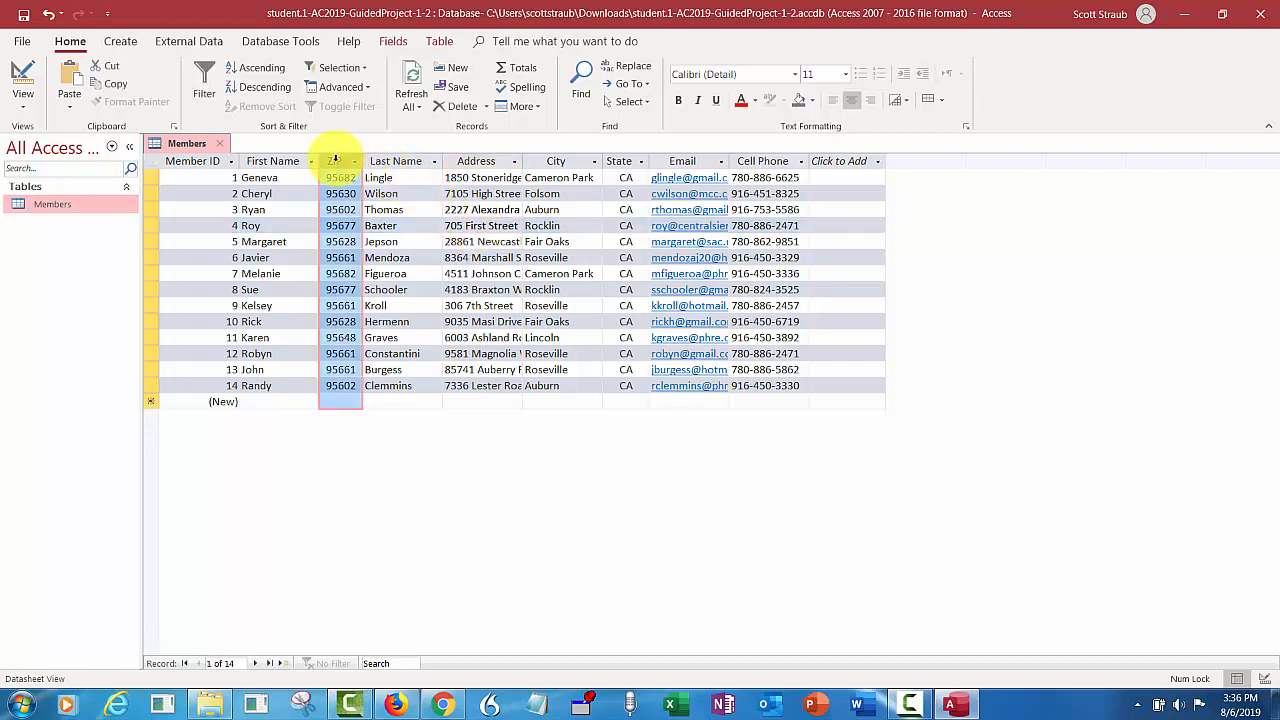
mouse_move(335, 160)
mouse_down()
mouse_move(498, 165)
mouse_move(337, 163)
mouse_up()
click(405, 213)
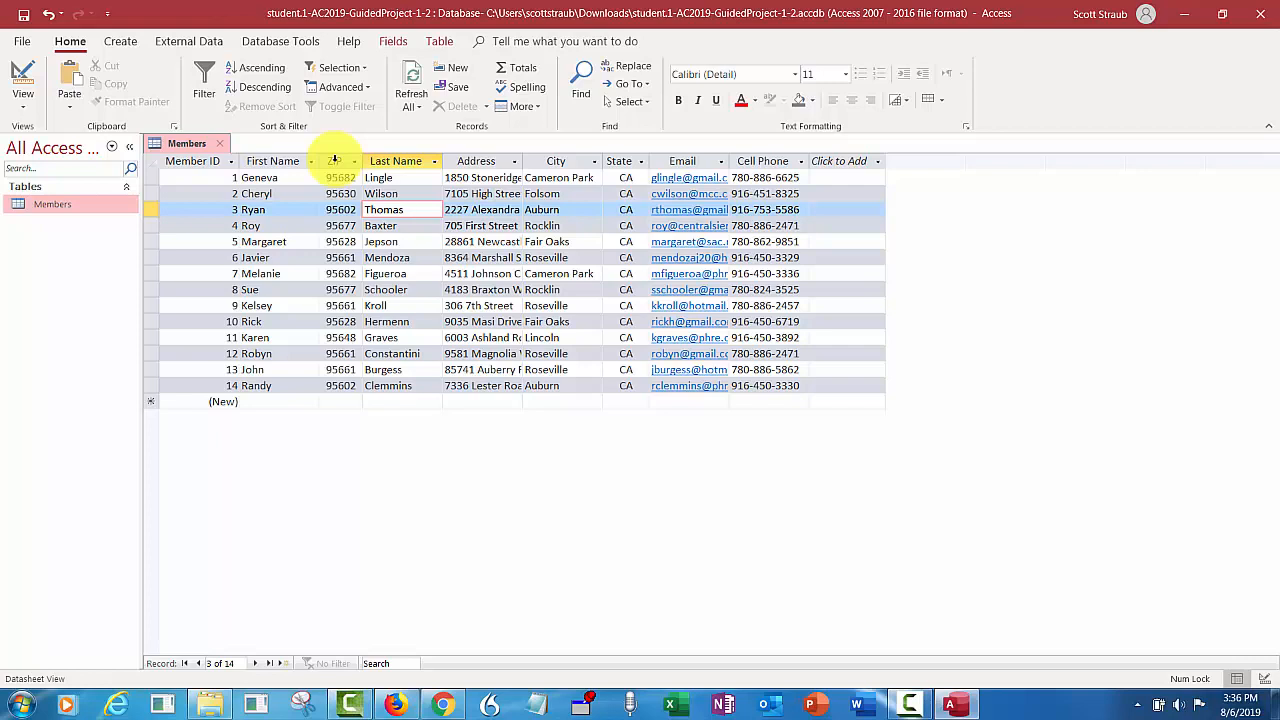
drag(335, 161, 397, 172)
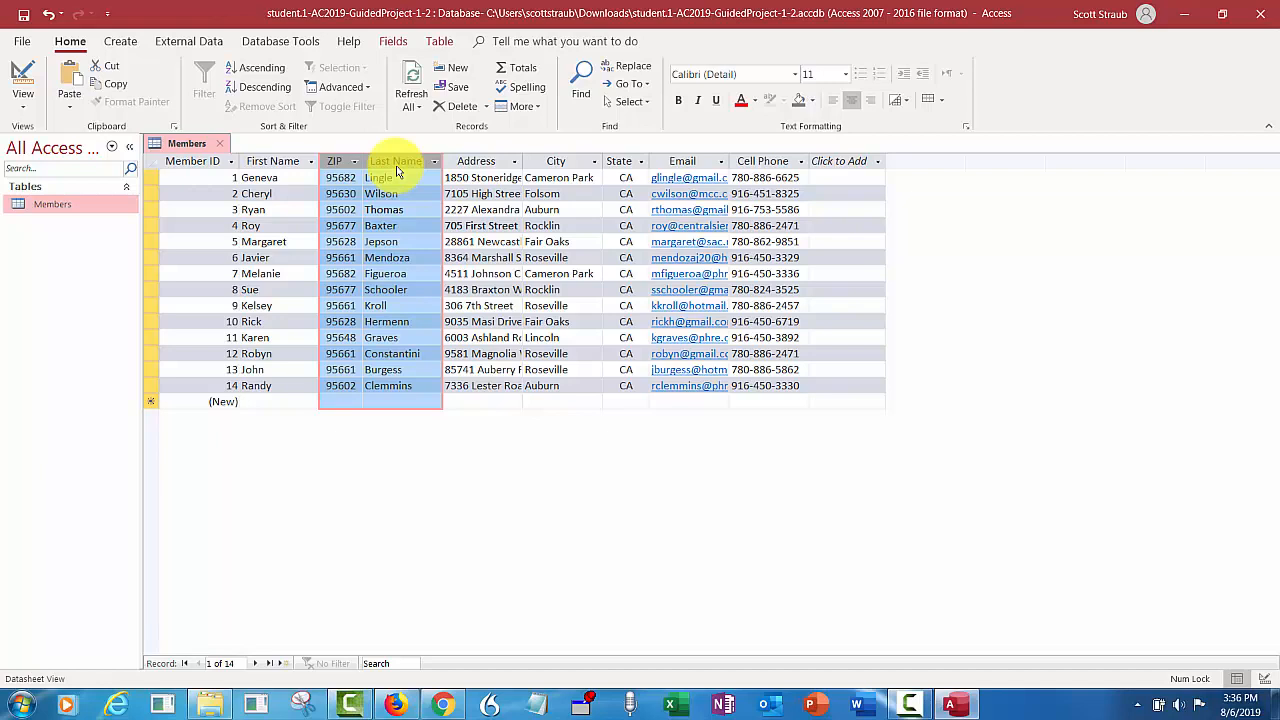
- Sort ascending by ZIP then Last Name, then remove the sort to restore Member ID order
click(260, 68)
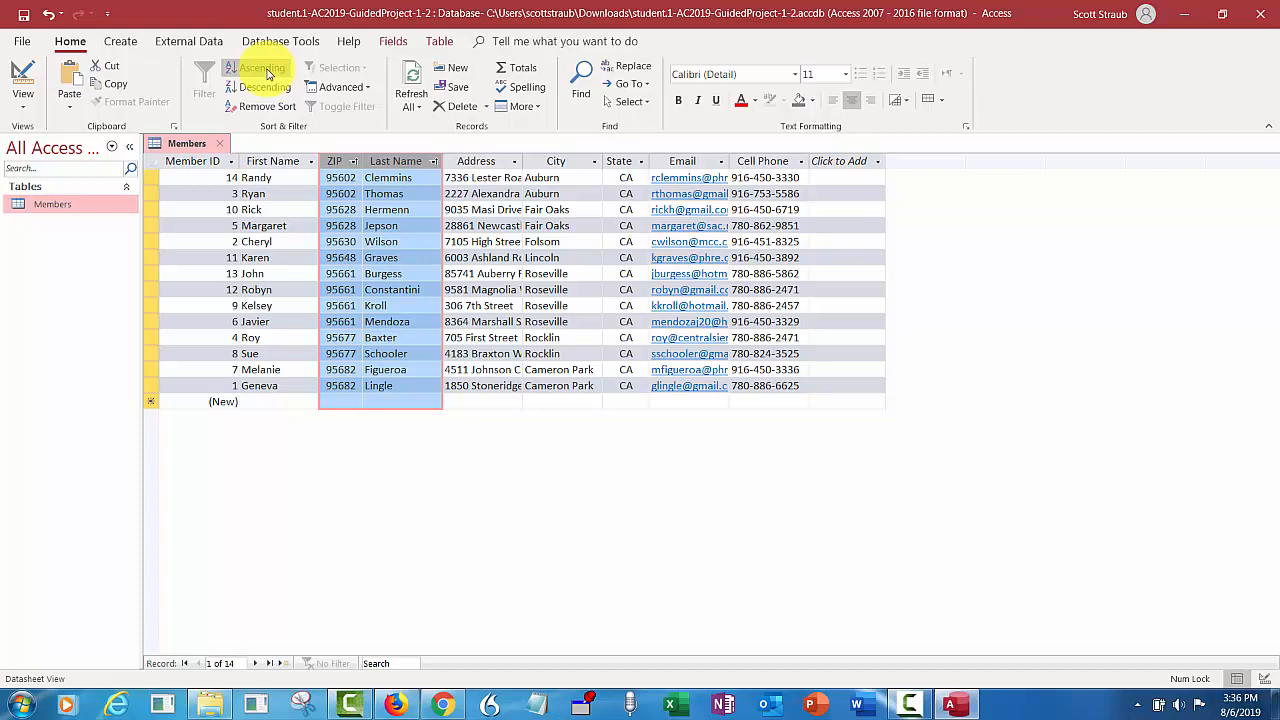
click(263, 107)
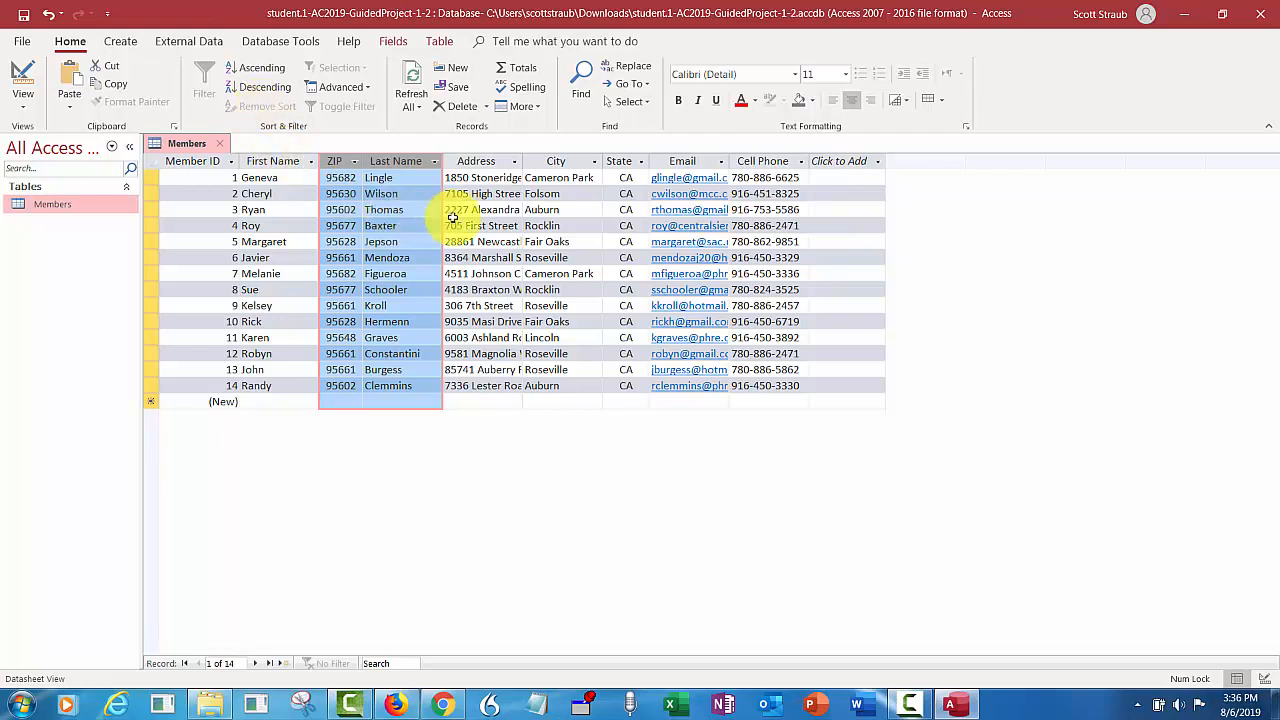
click(490, 226)
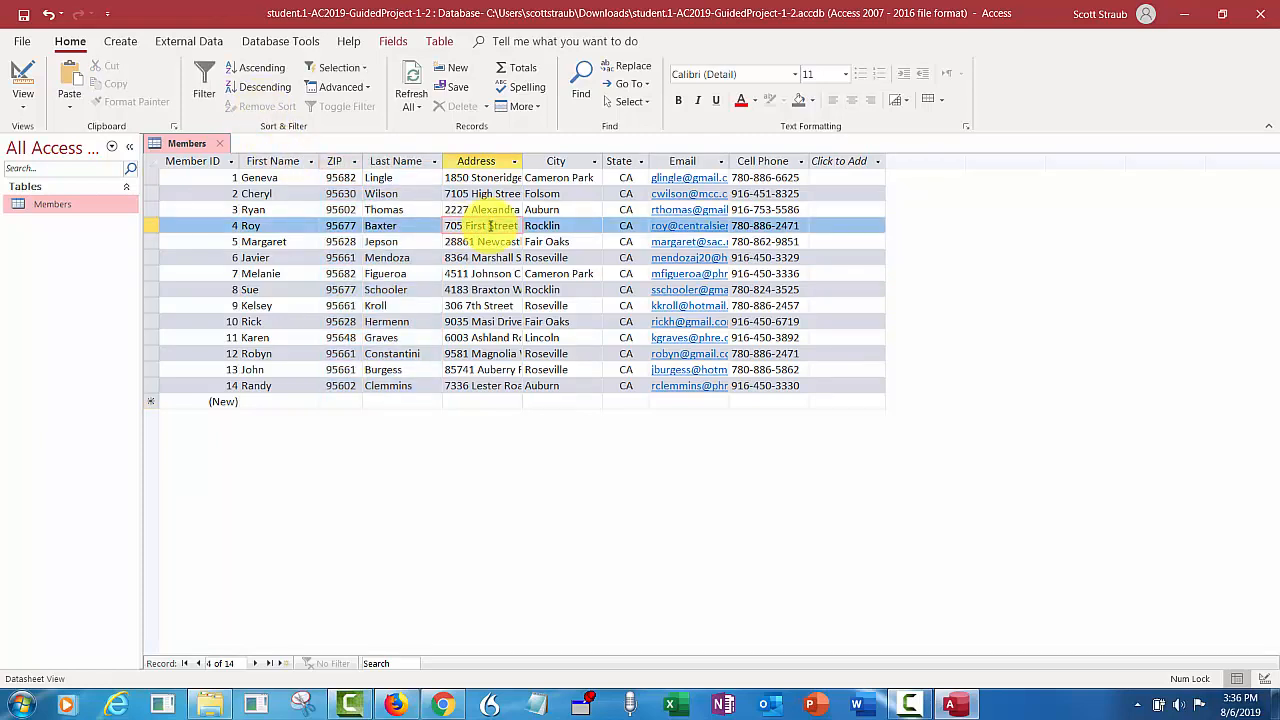
- Drag the ZIP column header until ZIP sits between City and State
click(332, 160)
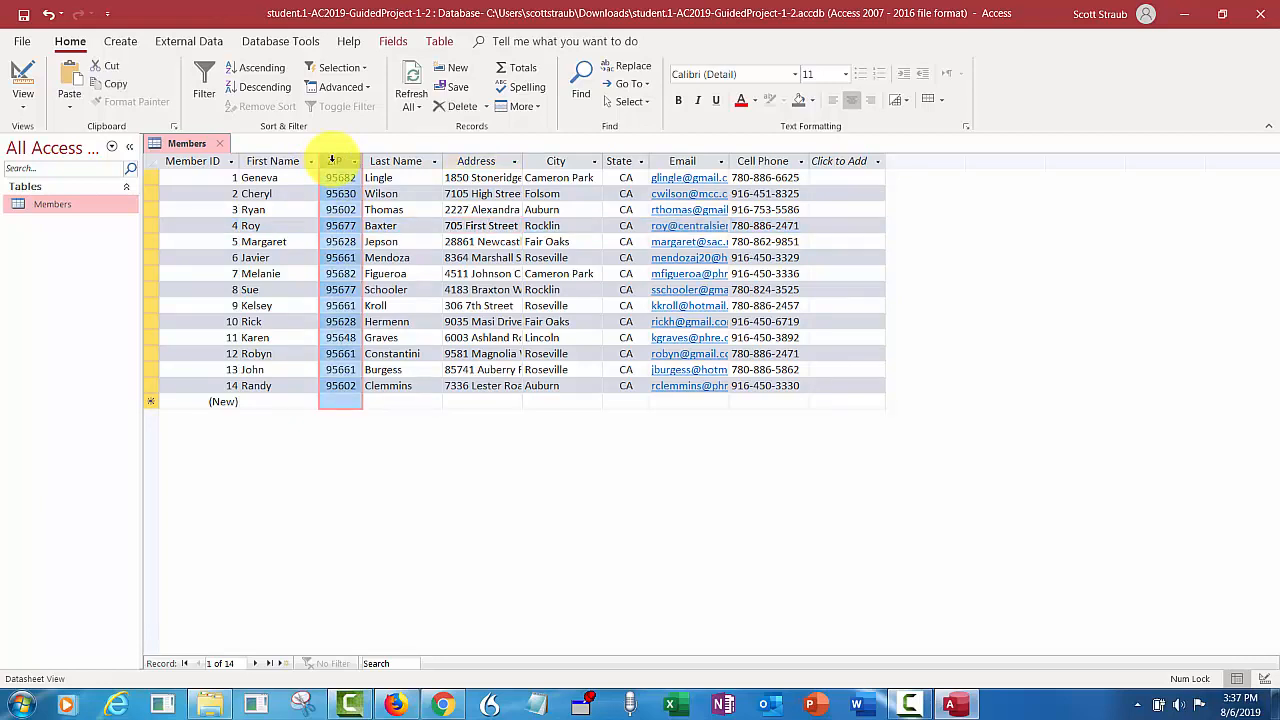
drag(332, 160, 605, 172)
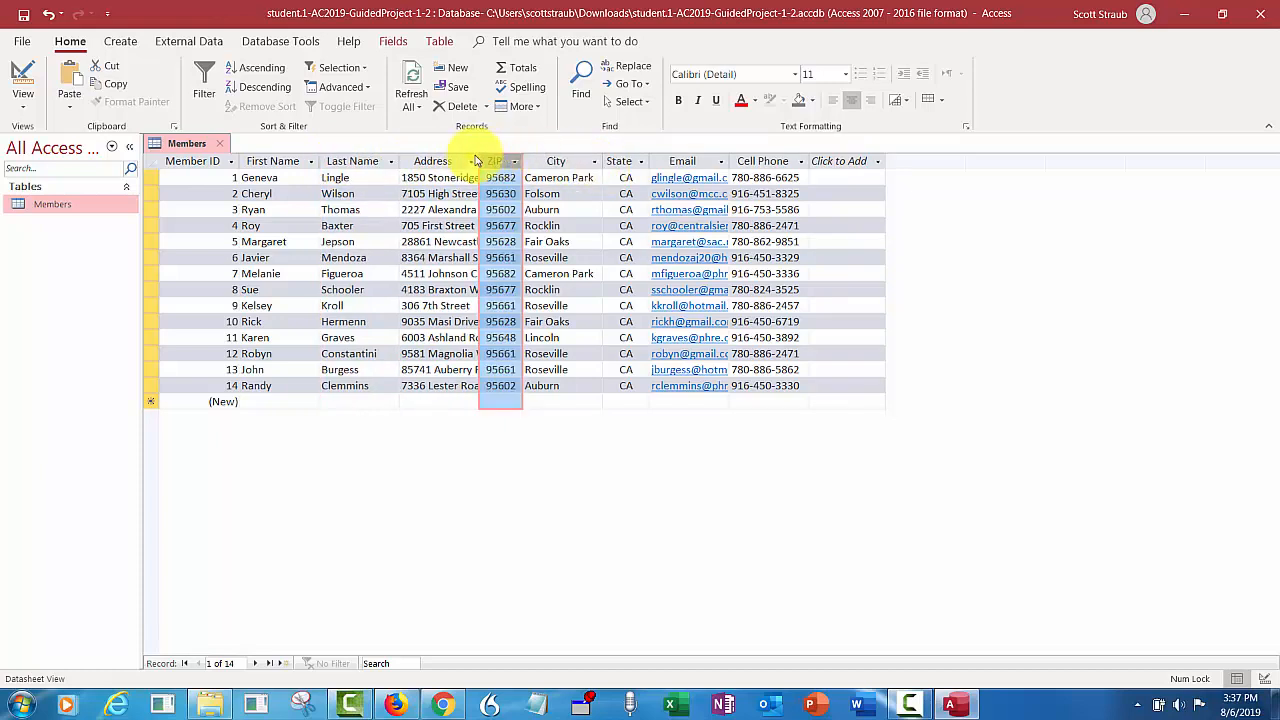
drag(491, 161, 621, 170)
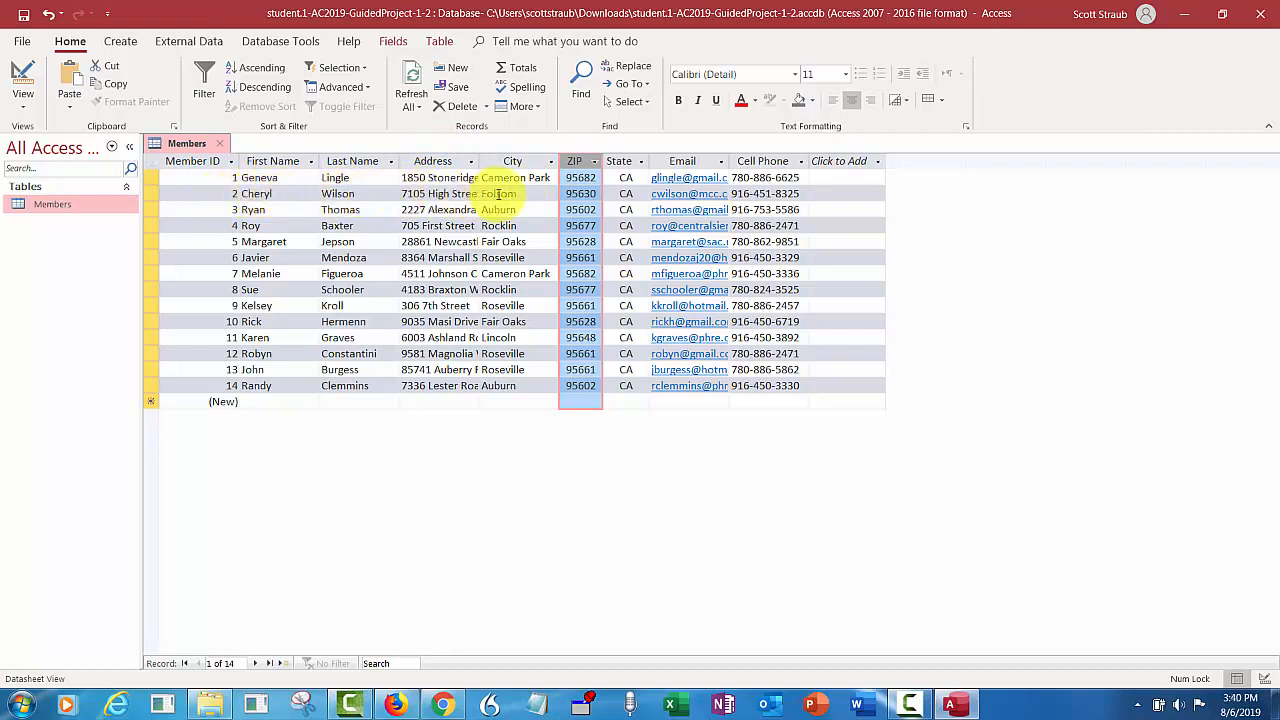
- Filter Cell Phone to numbers beginning with 916, then clear that Cell Phone filter
click(745, 191)
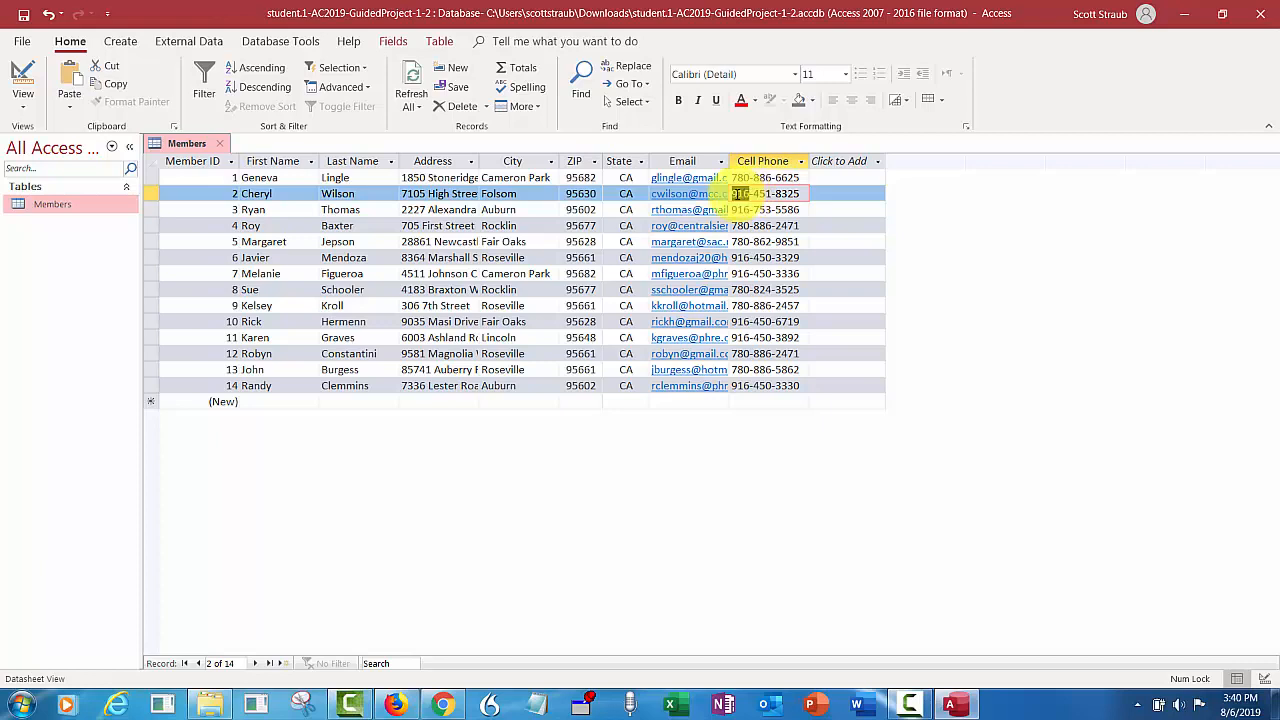
drag(740, 193, 714, 204)
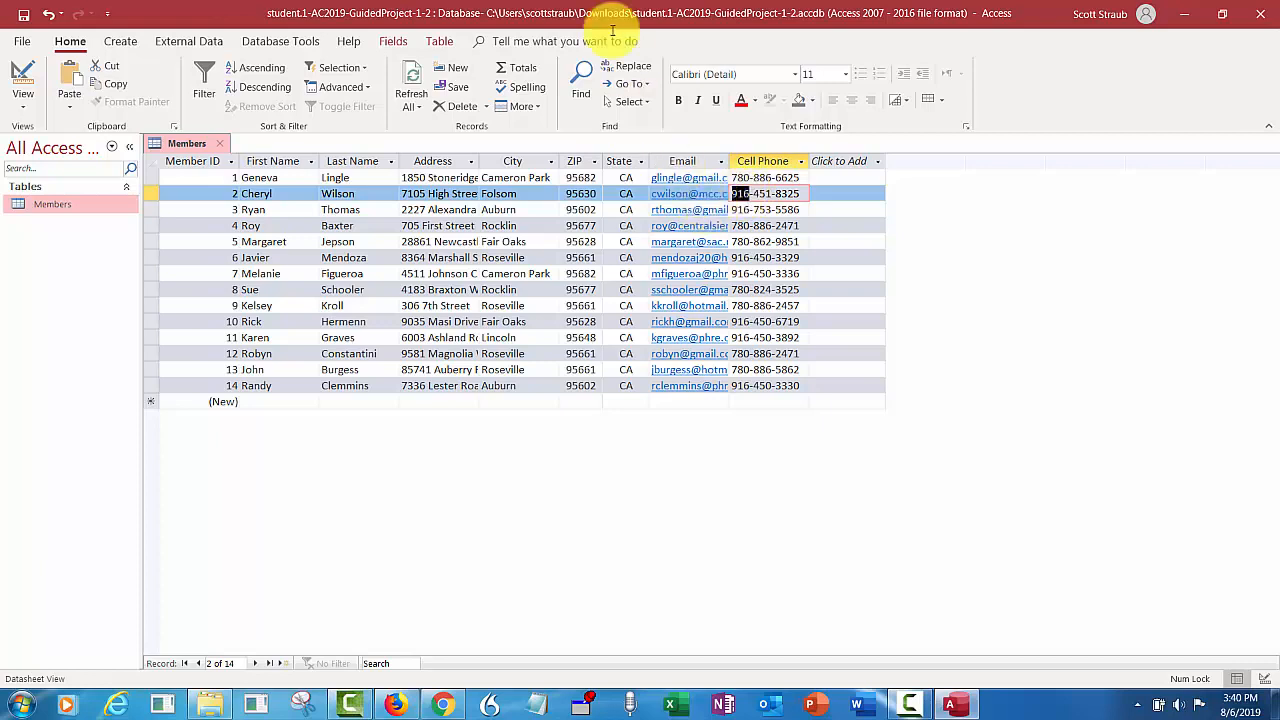
click(345, 68)
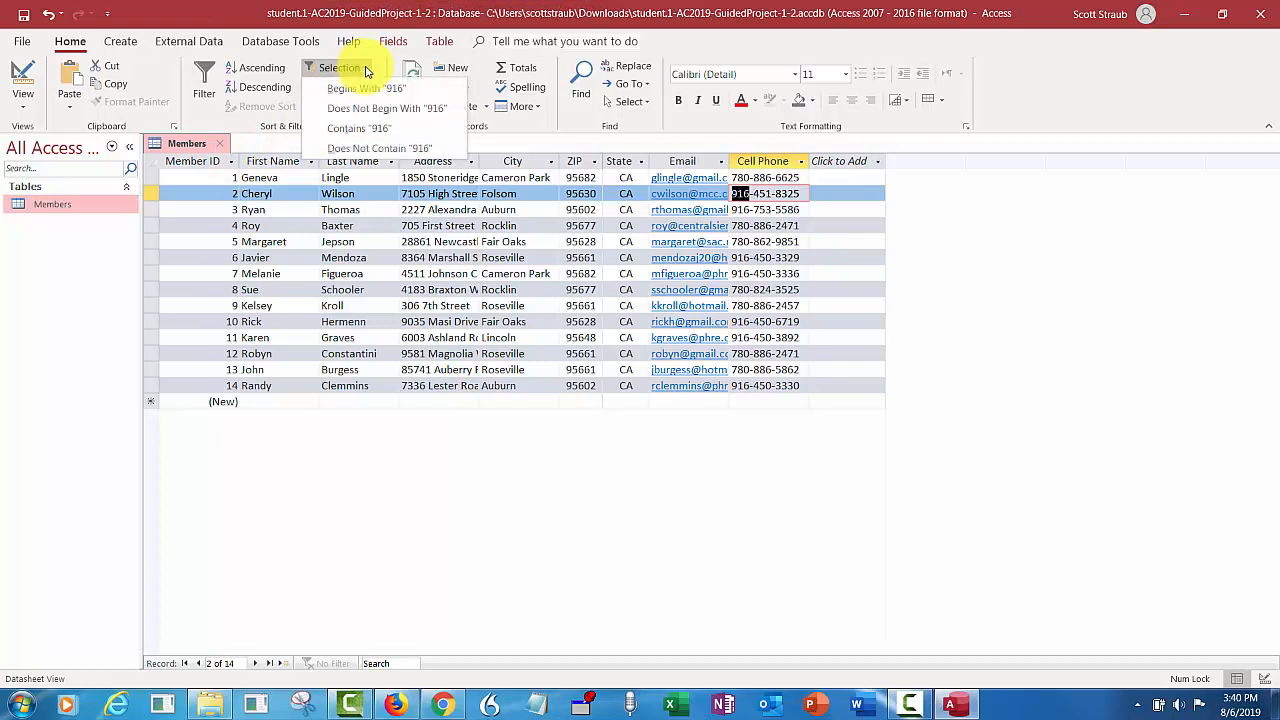
click(372, 89)
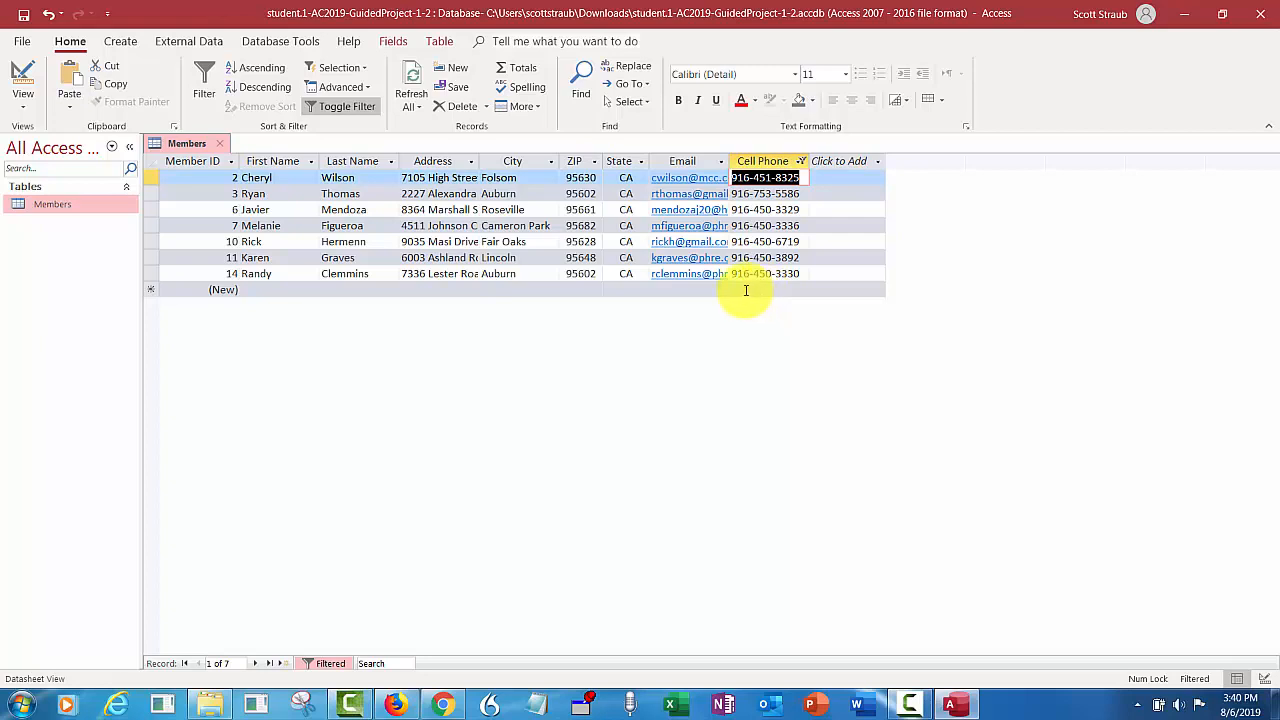
click(801, 162)
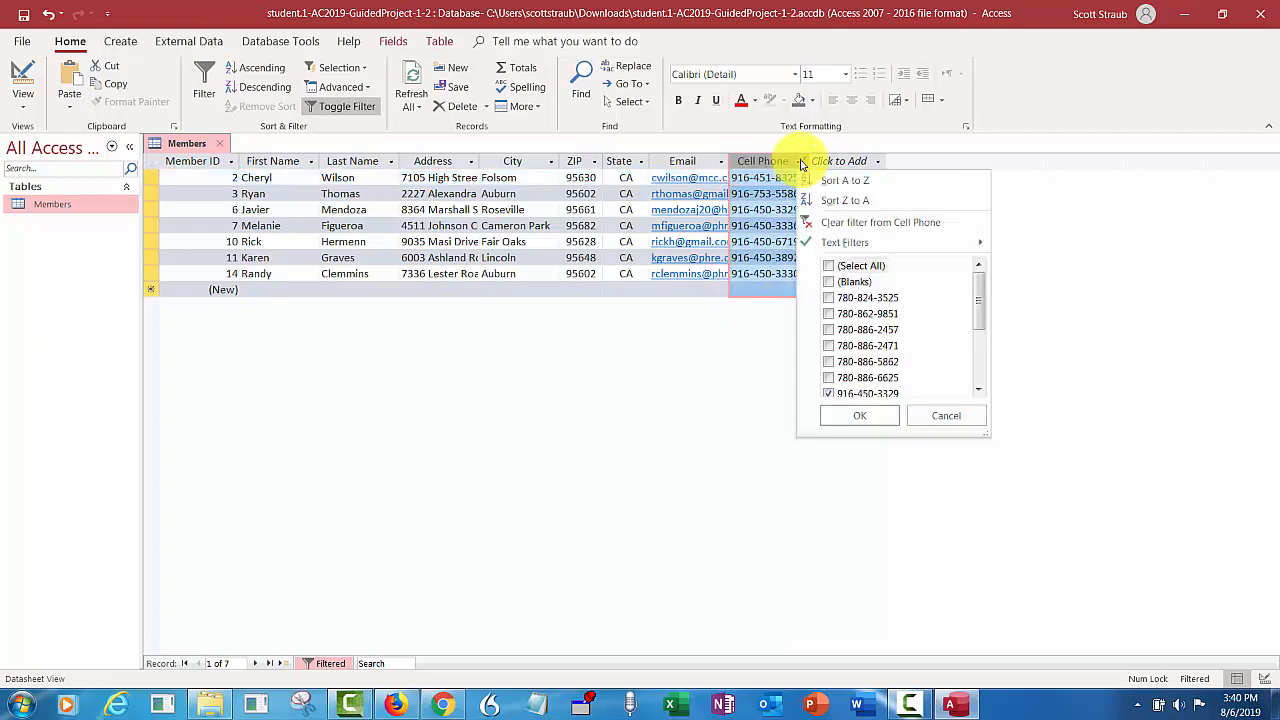
click(842, 223)
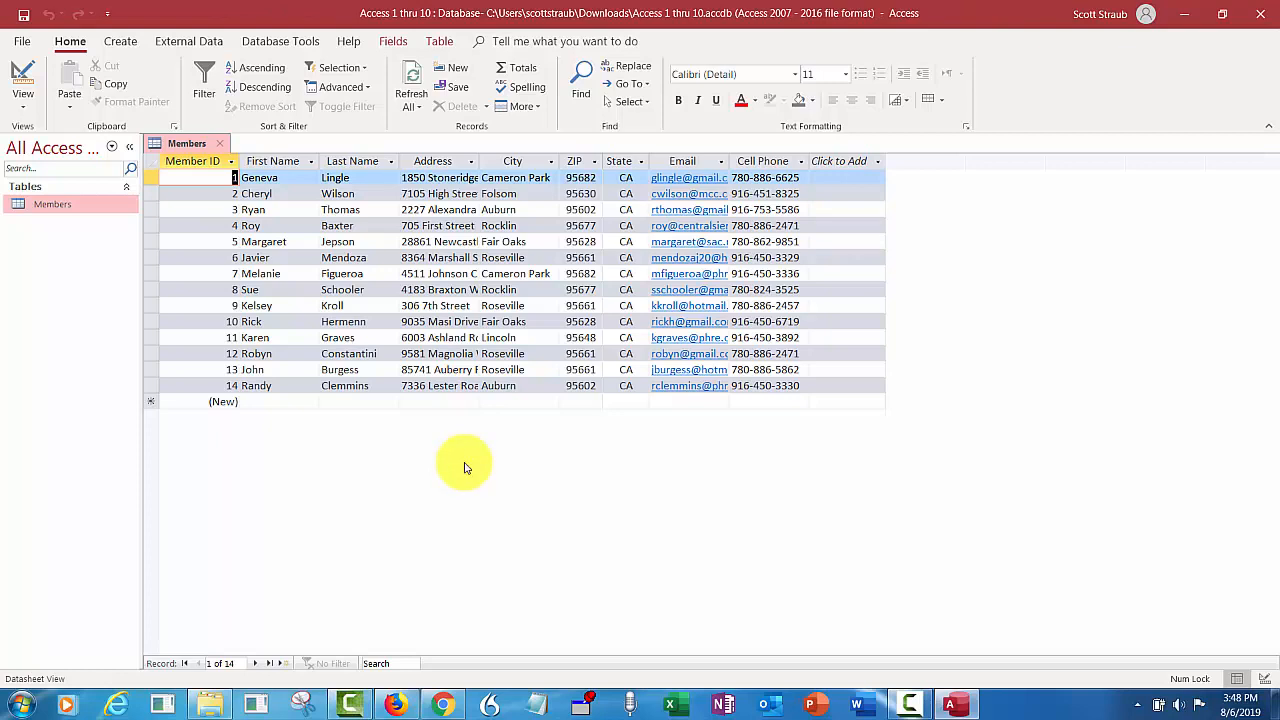
- Apply a text filter showing only Email addresses that contain 'gmail'
click(725, 163)
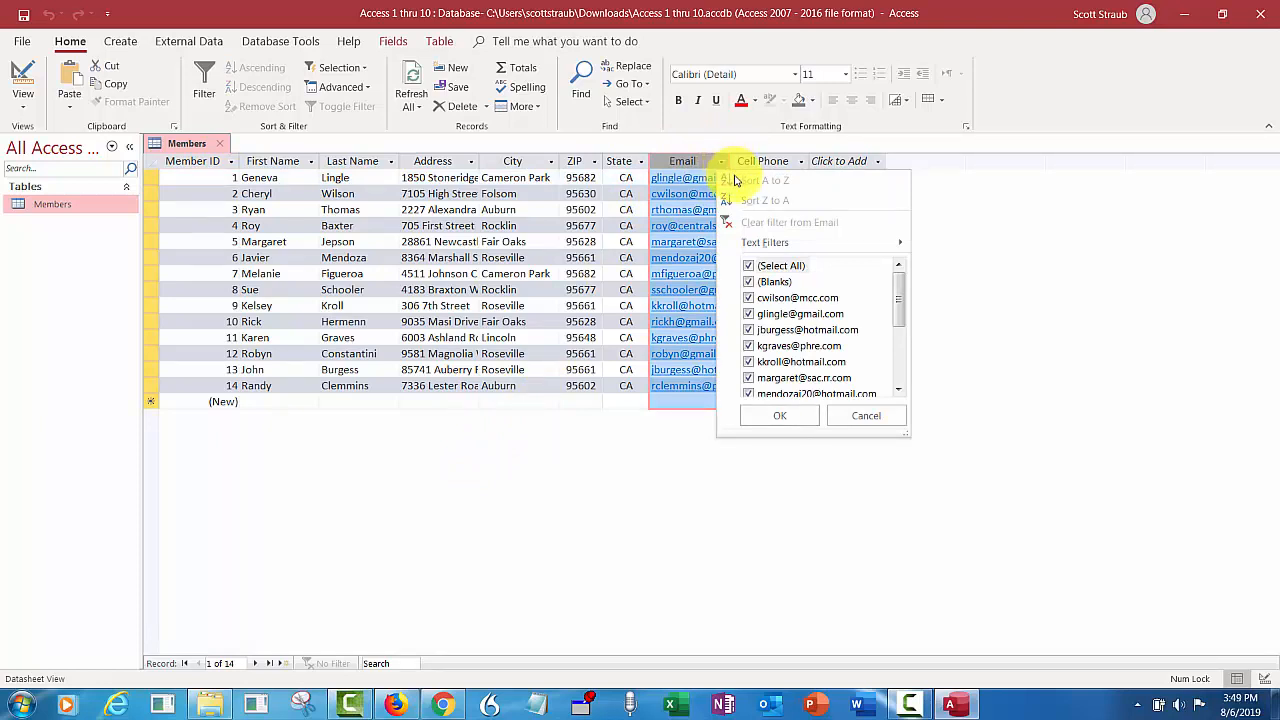
mouse_move(766, 248)
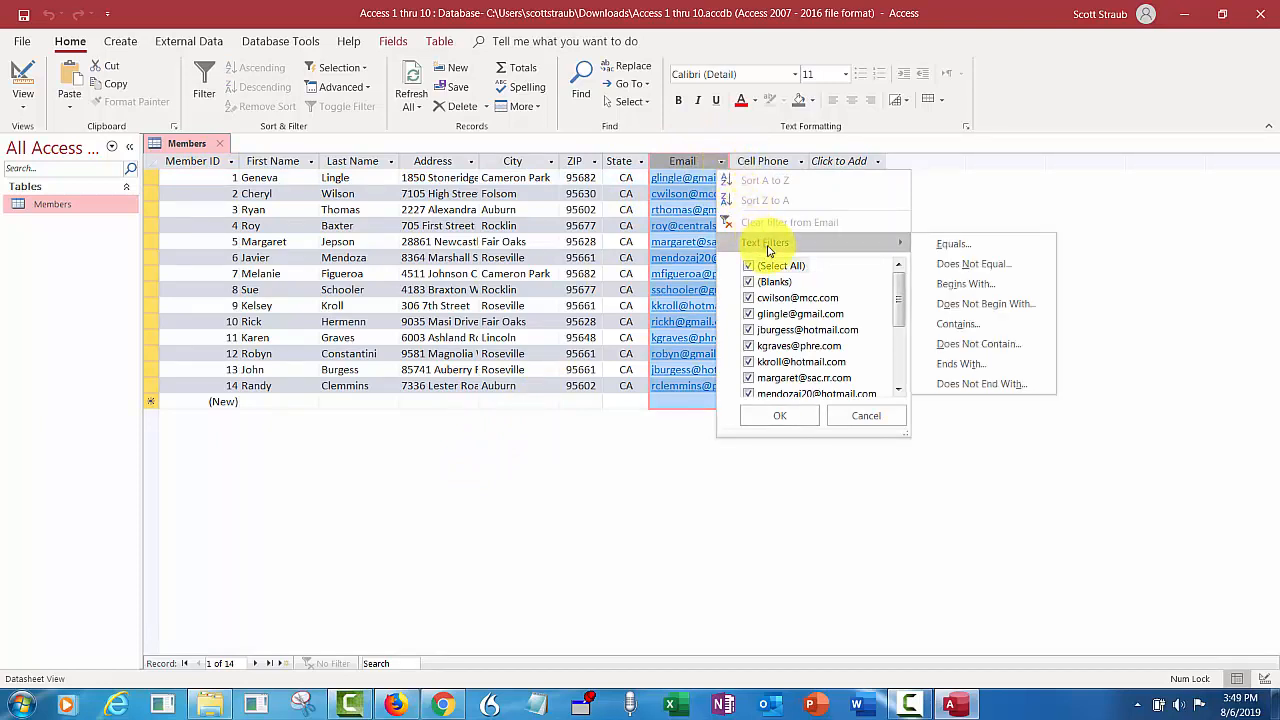
click(960, 326)
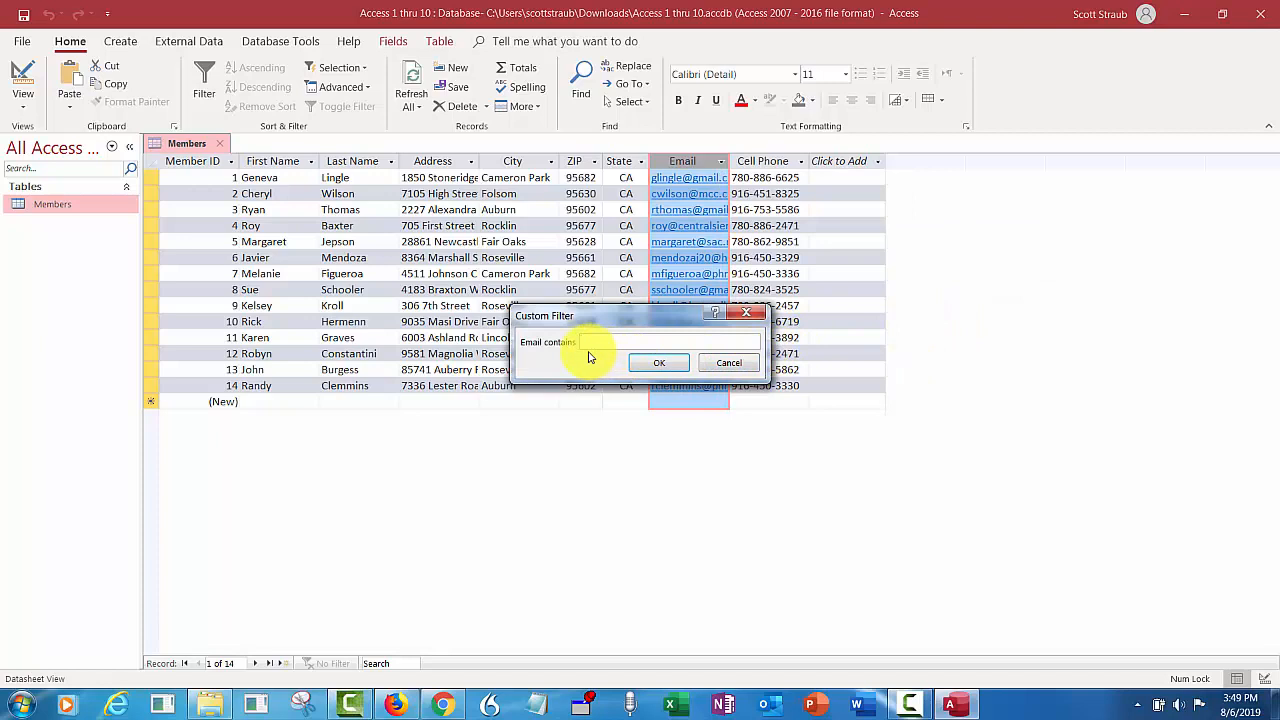
text(gmail)
click(656, 364)
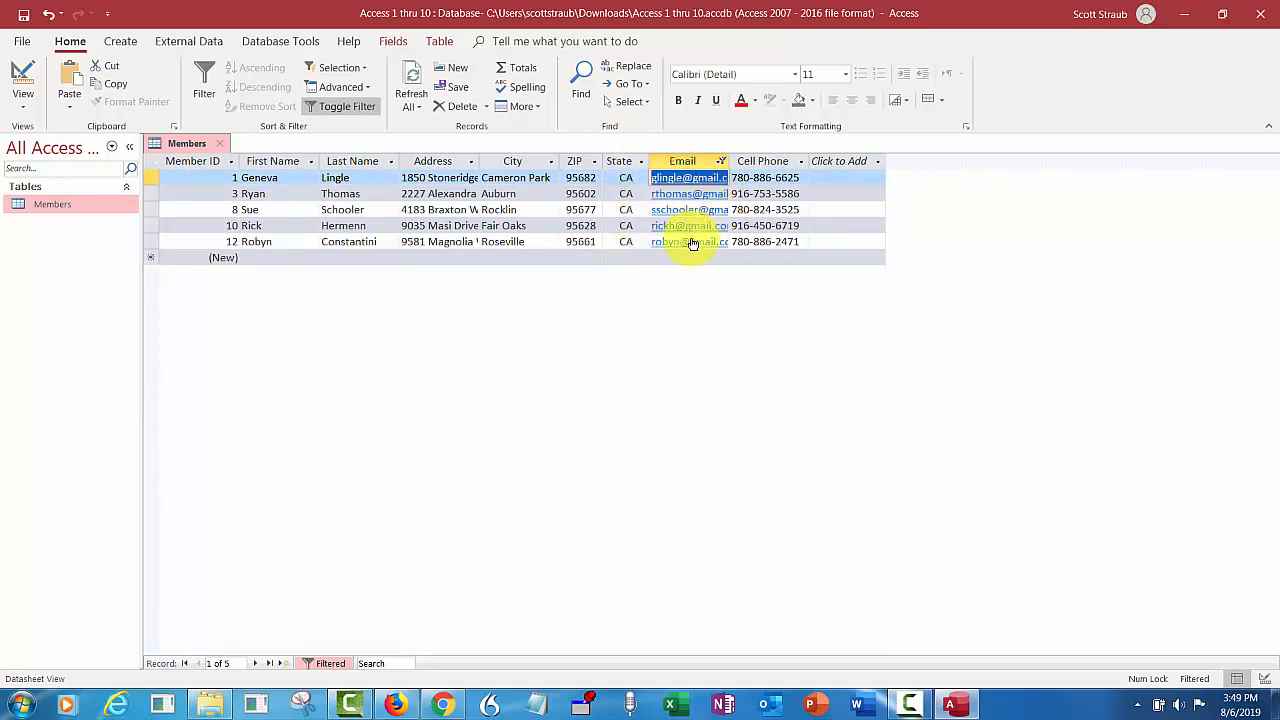
- Toggle the gmail filter off, on and off again, then clear the Email filter
click(341, 109)
click(341, 109)
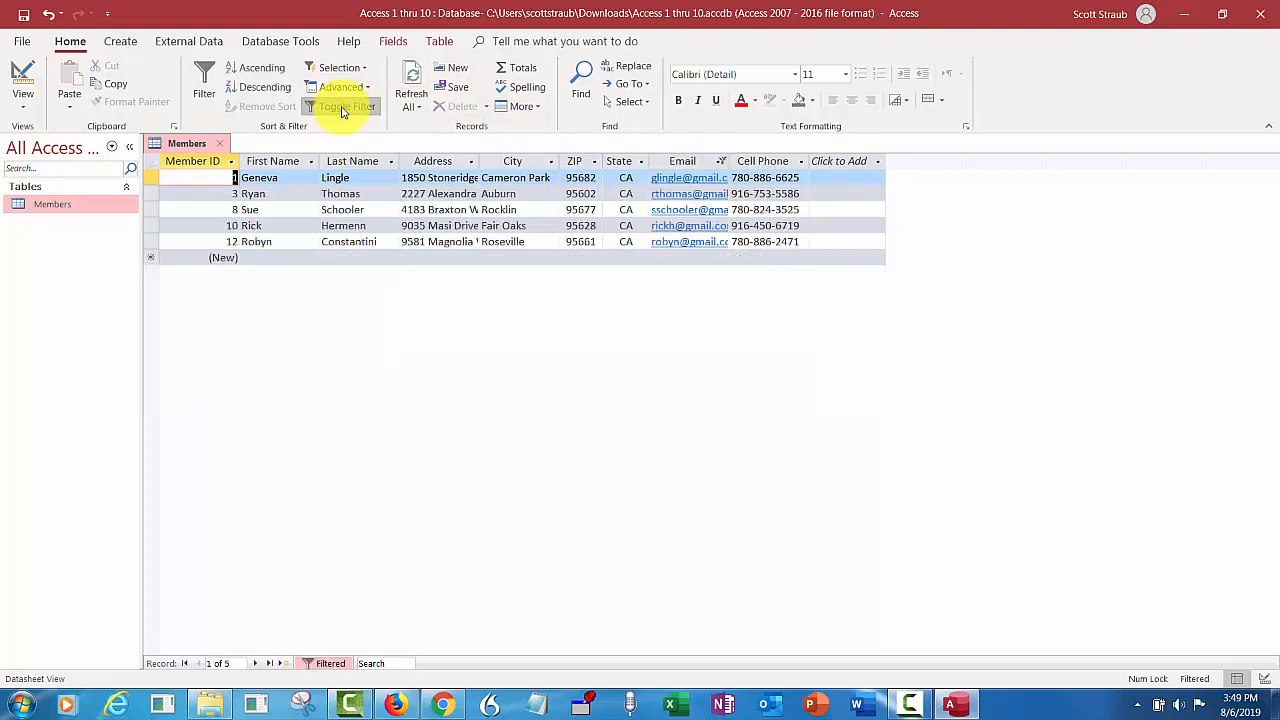
click(341, 109)
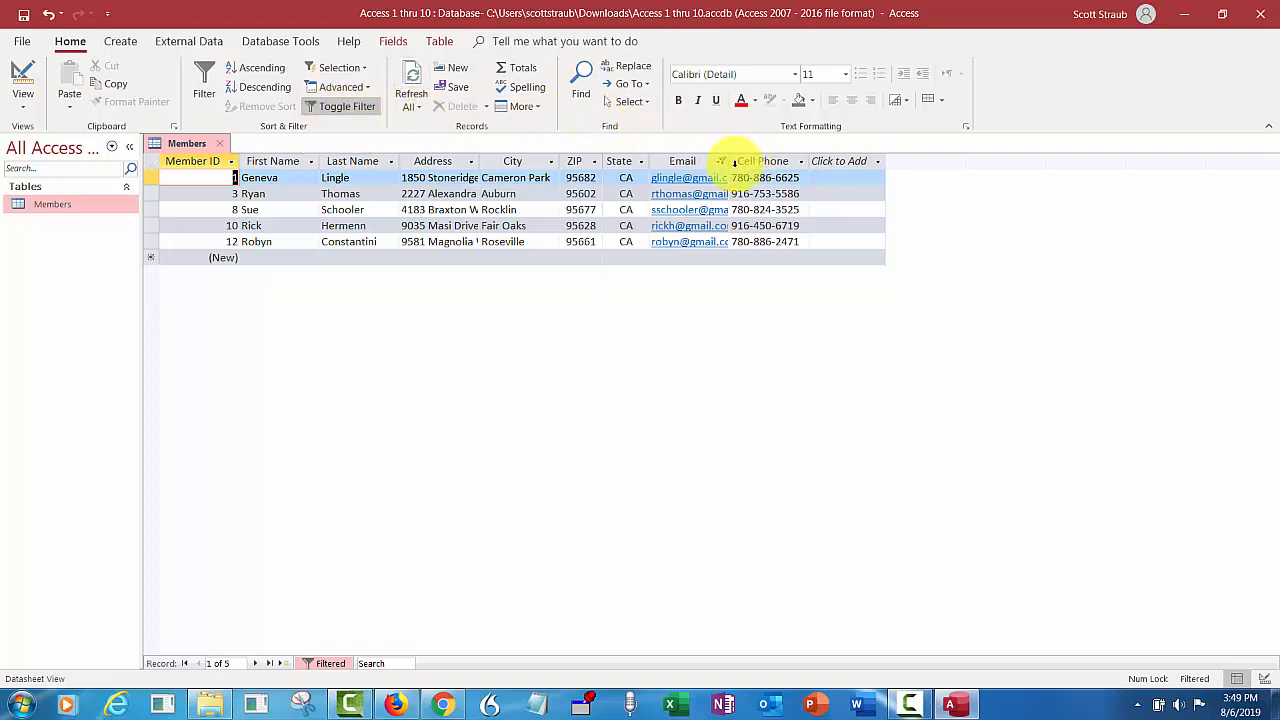
click(722, 162)
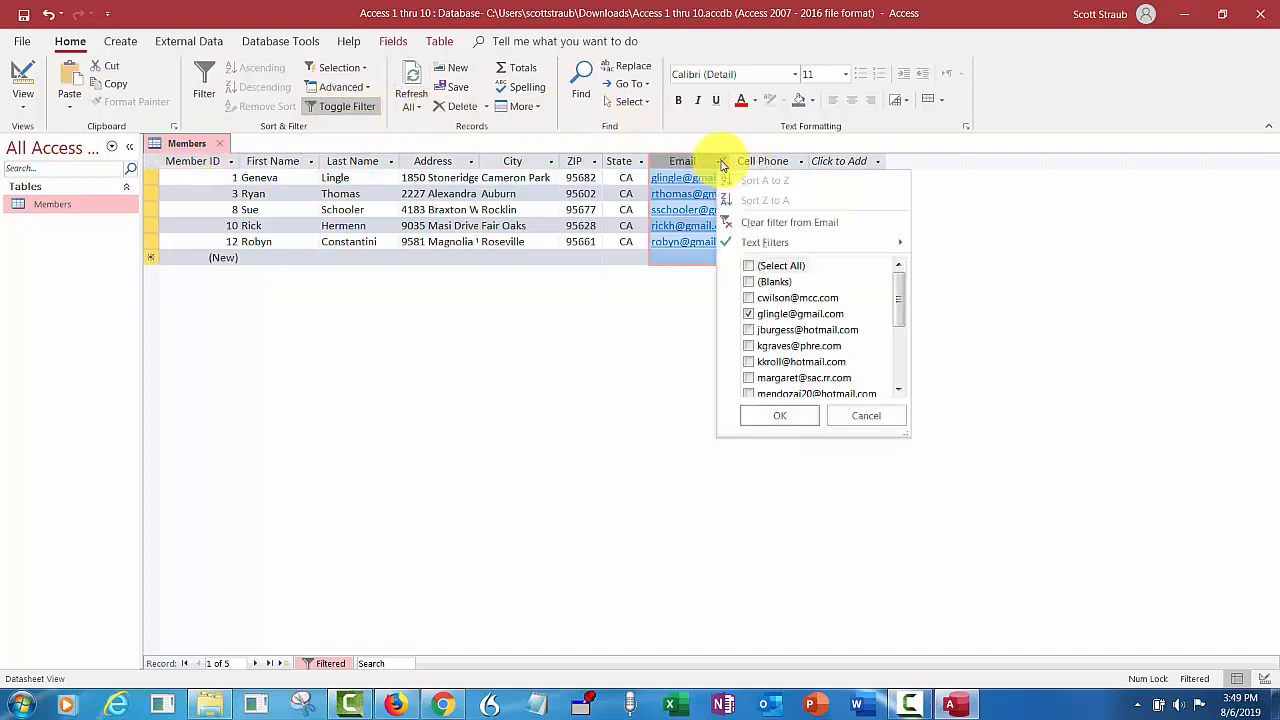
click(760, 225)
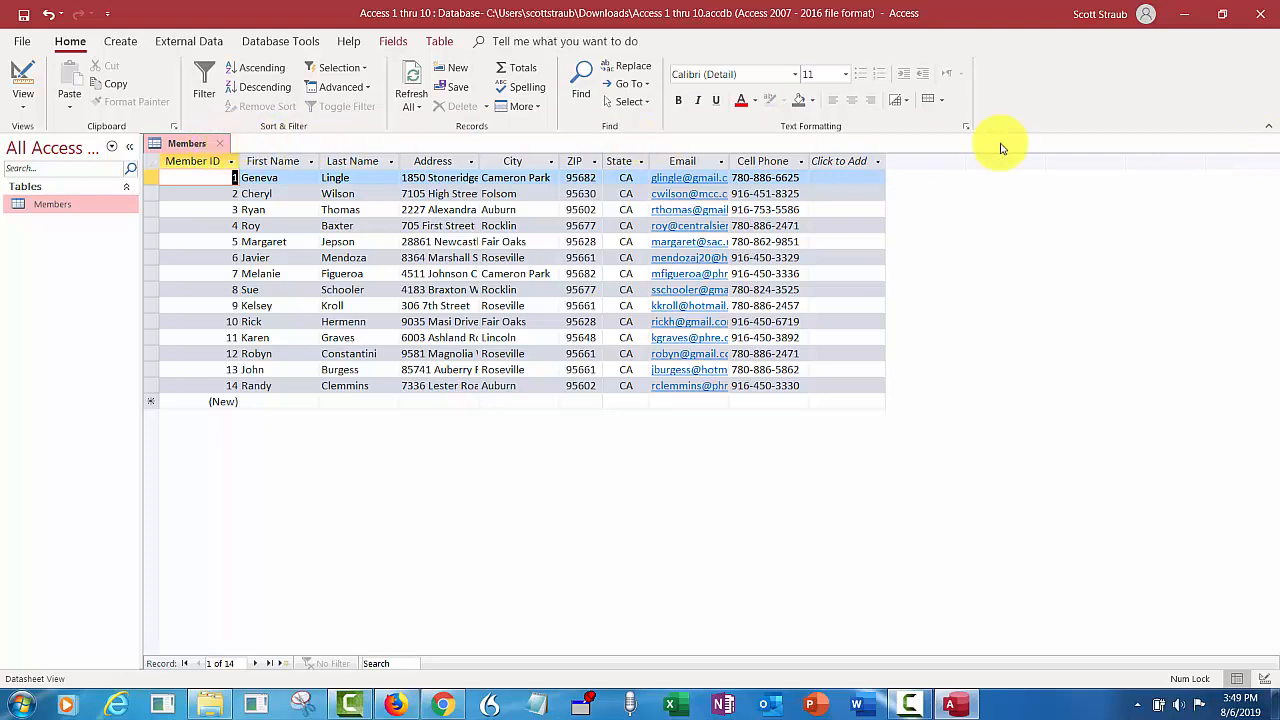
- Close Members without saving design changes, reopen it from the navigation pane, and close it again
click(219, 143)
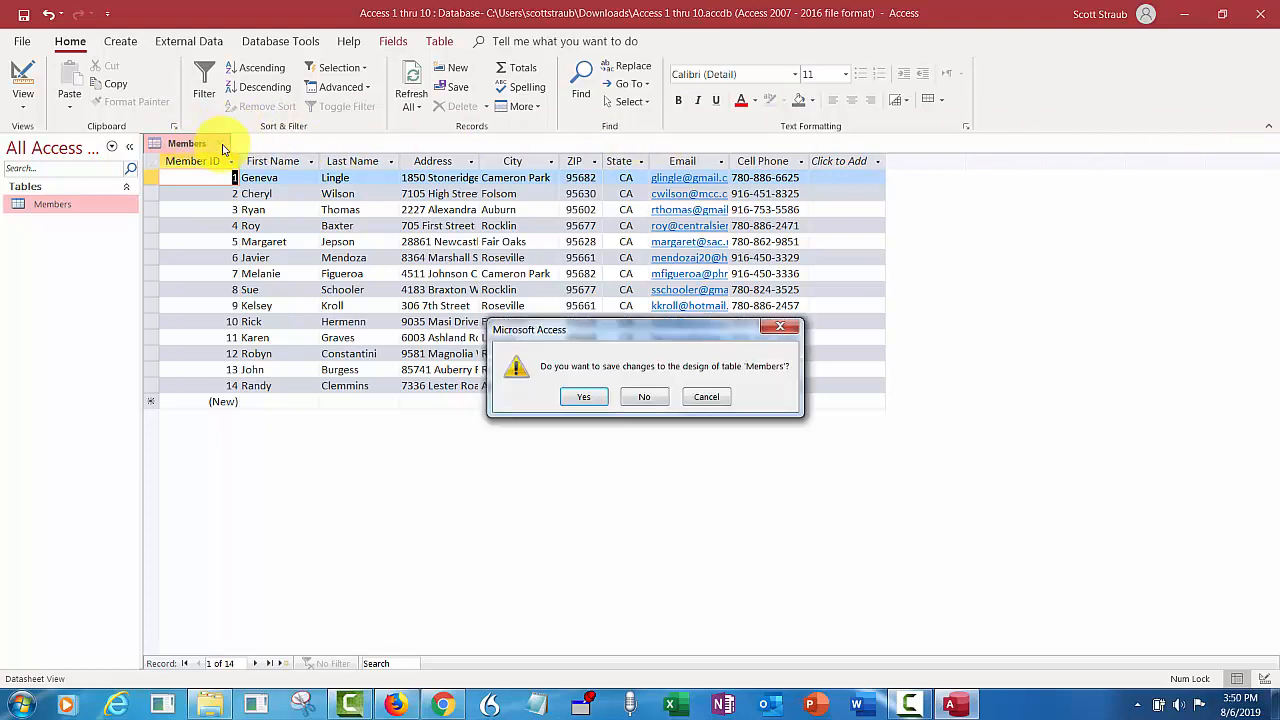
click(641, 397)
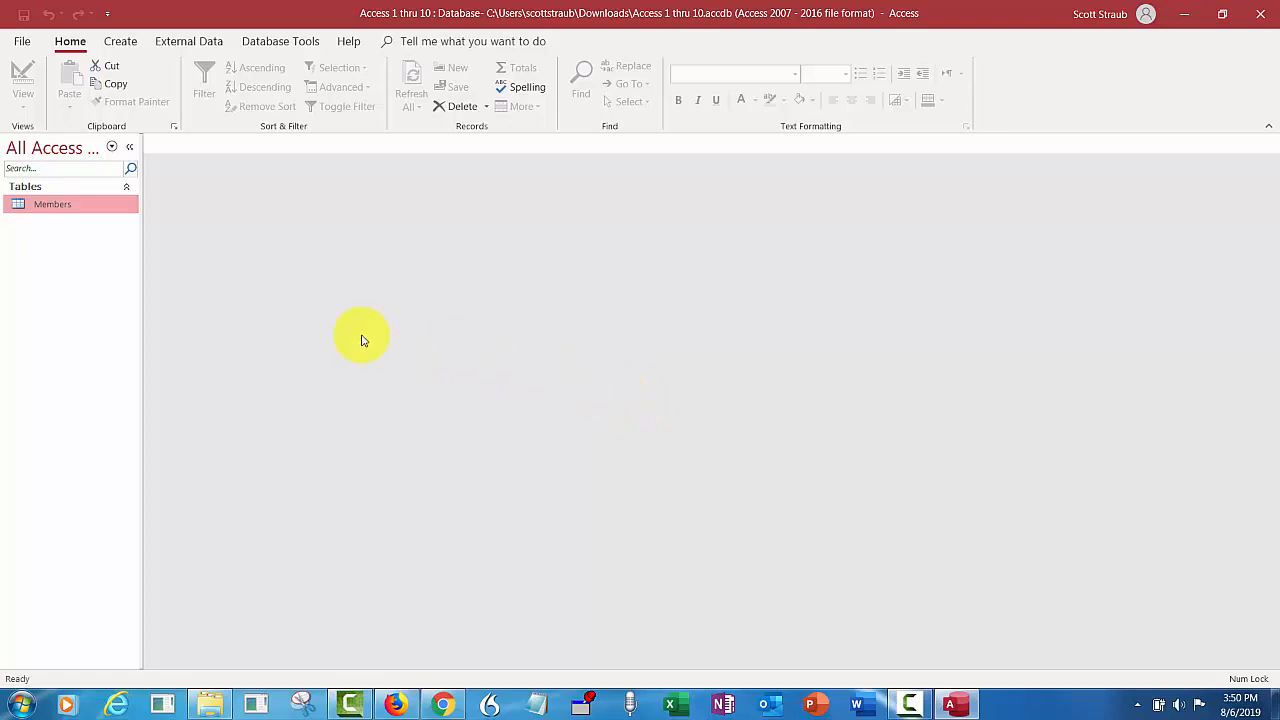
double_click(72, 207)
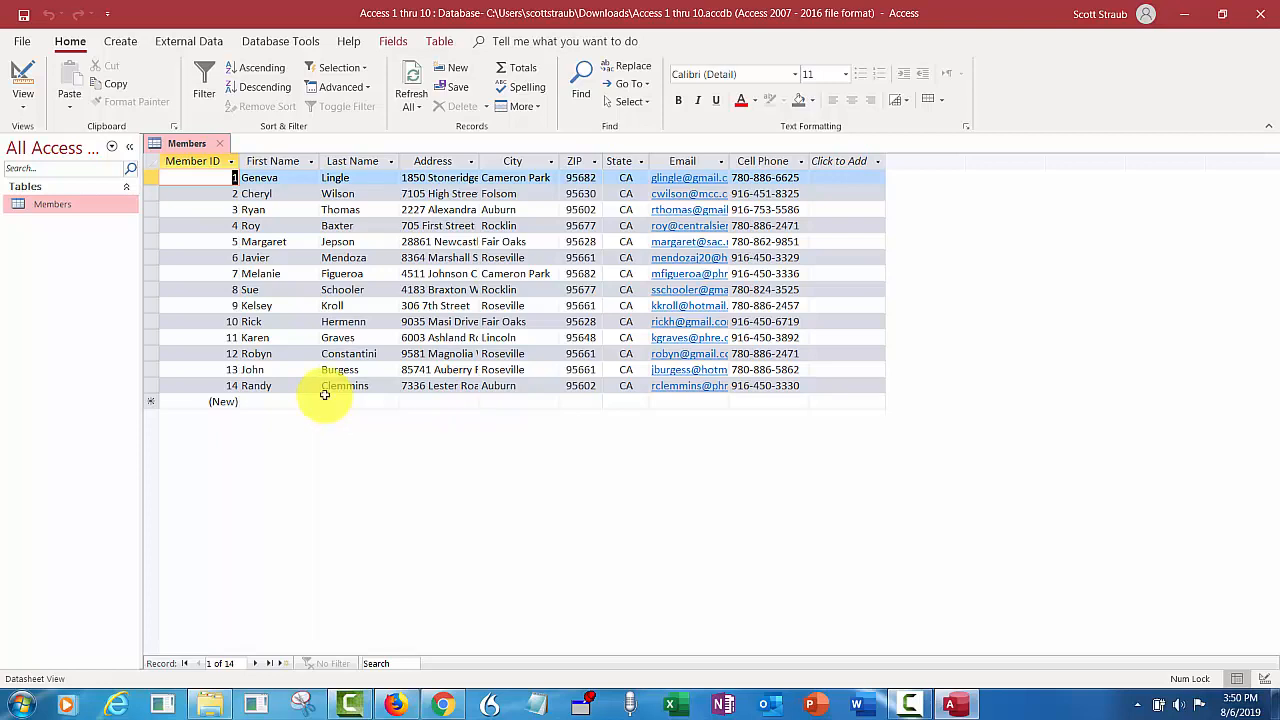
click(221, 144)
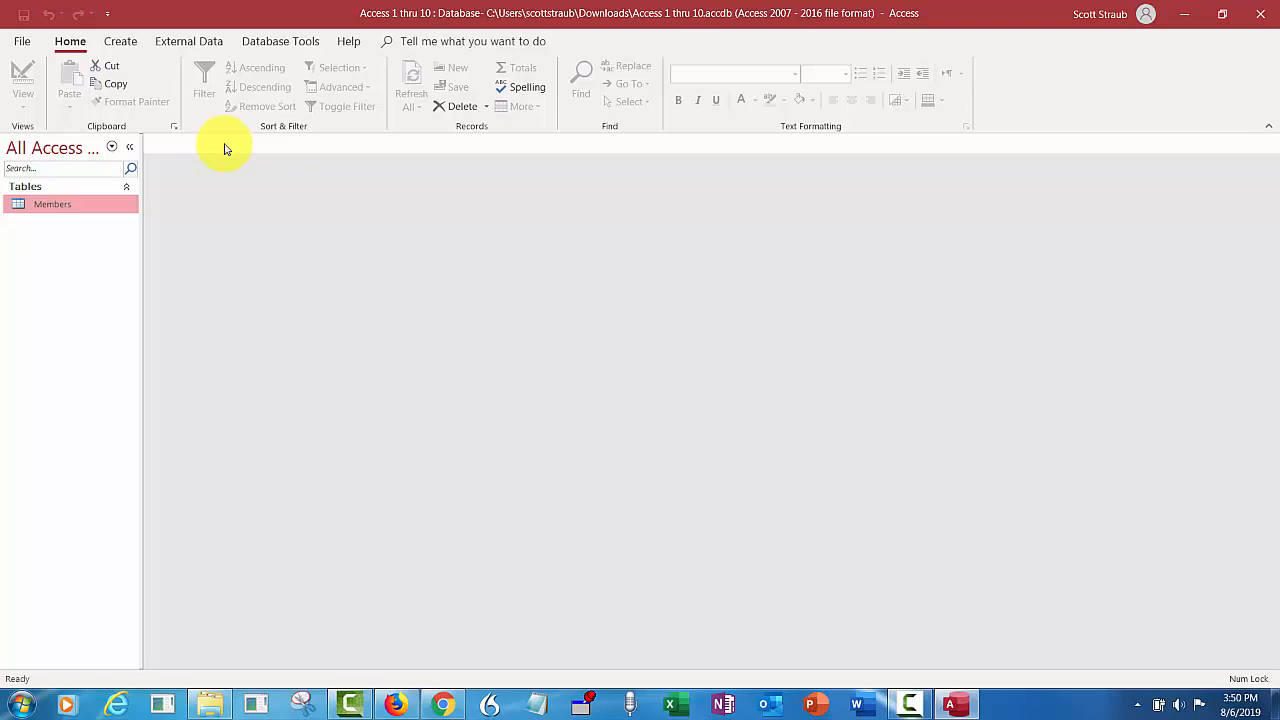
- In database properties, set Title 'American River Members', Author to the student's name, Company 'ARCC'
click(22, 41)
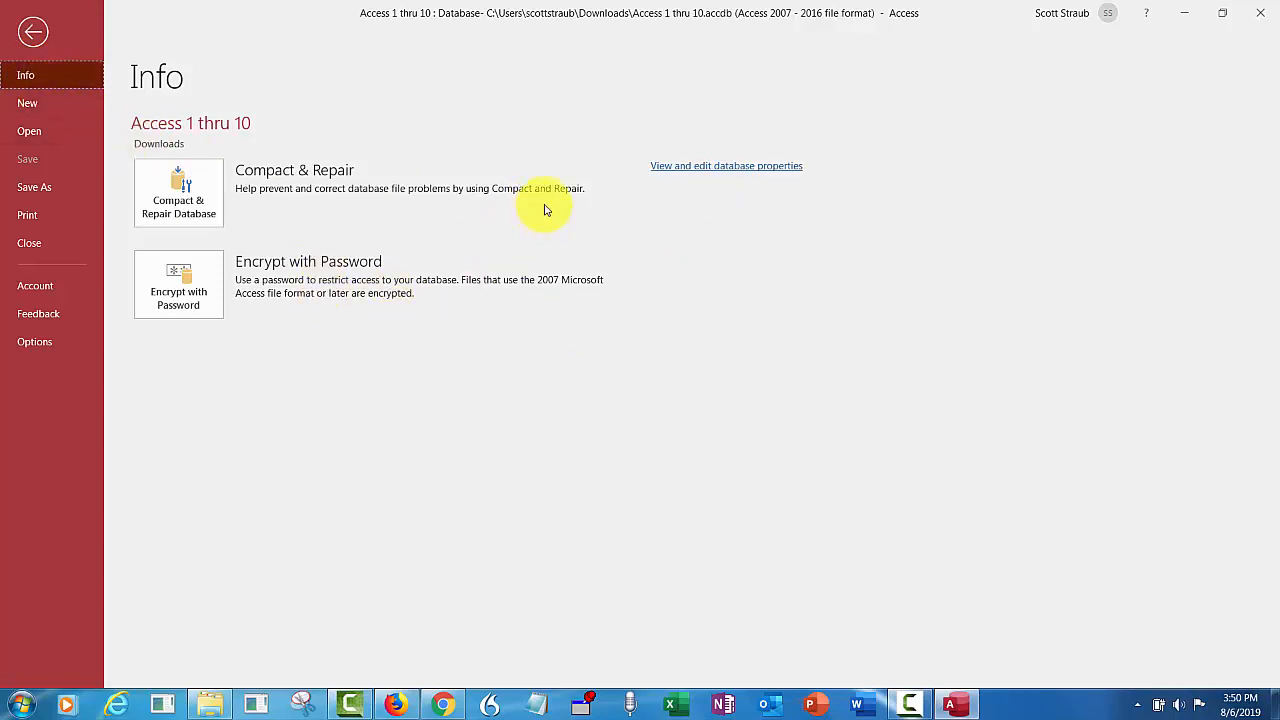
click(688, 171)
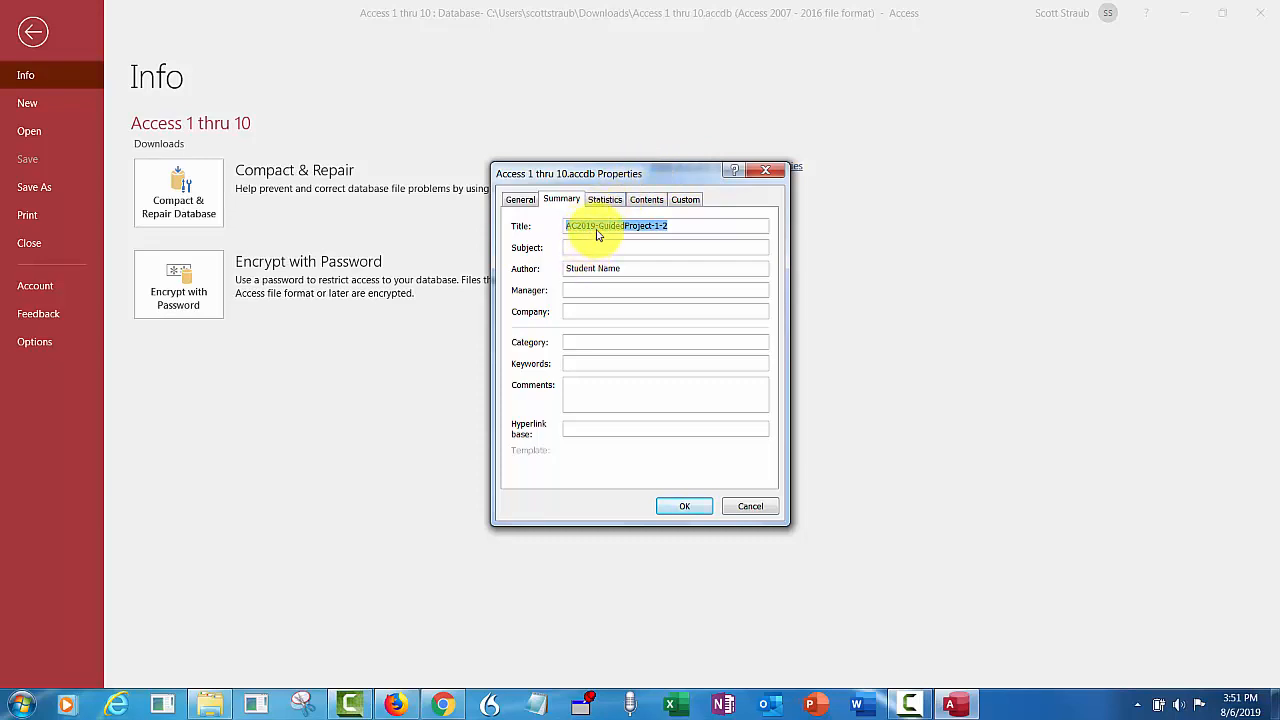
text(American River Members)
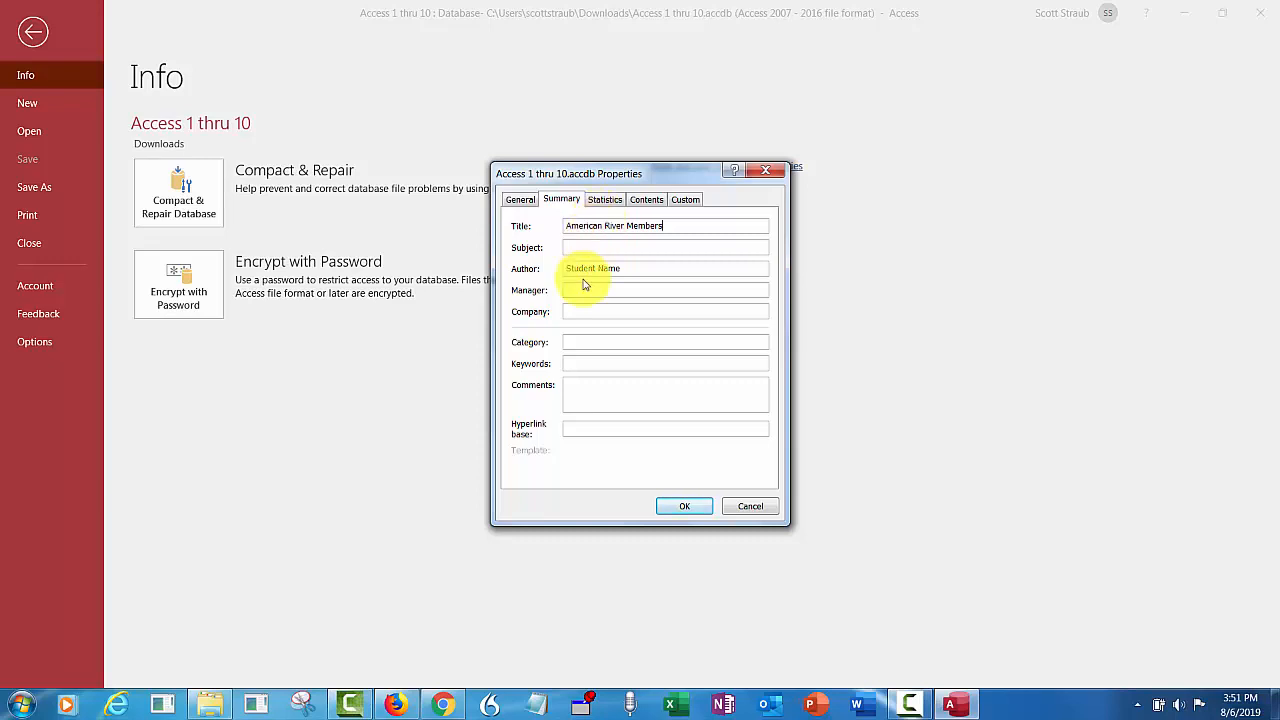
click(624, 268)
drag(624, 268, 579, 274)
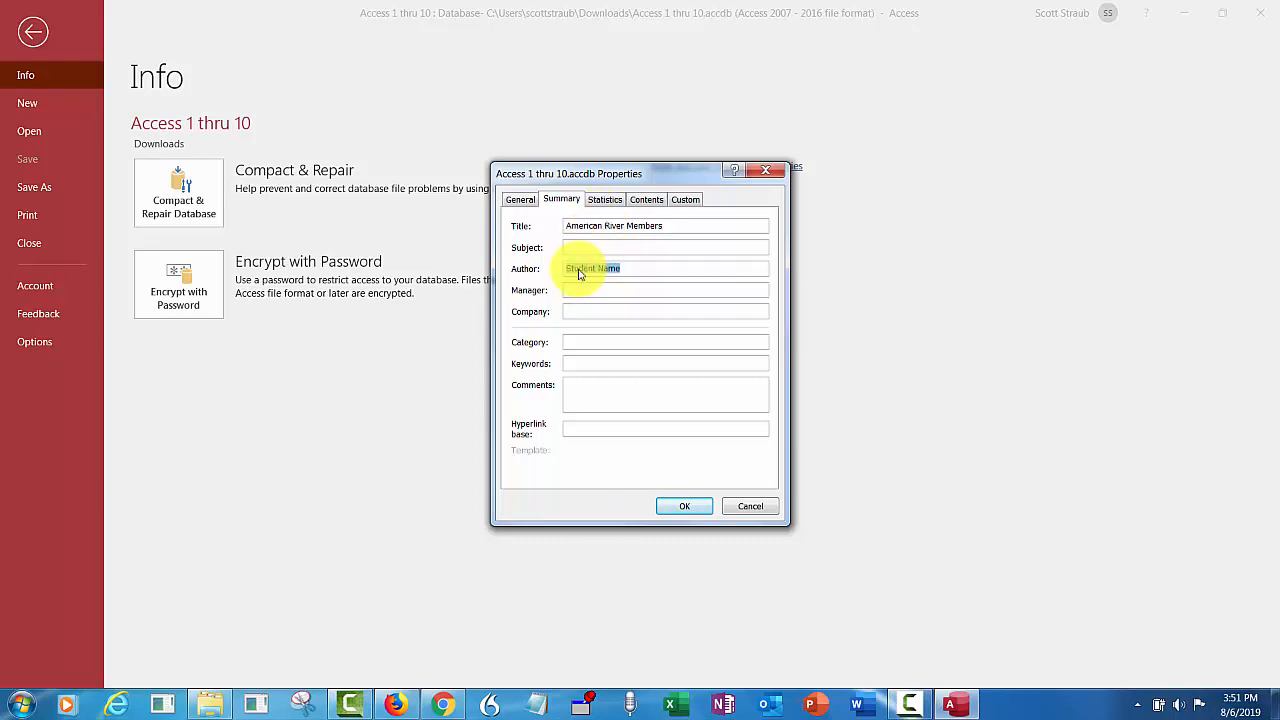
text(Taylor Methes)
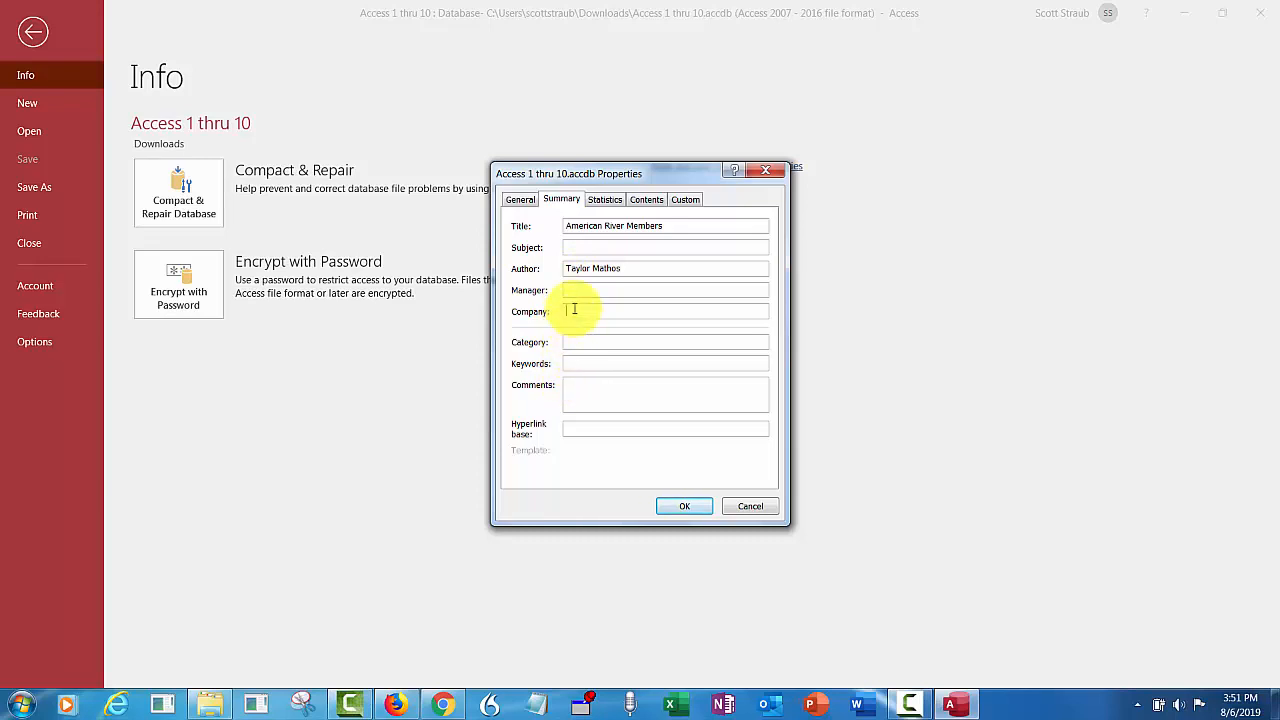
text(ARCC)
click(692, 509)
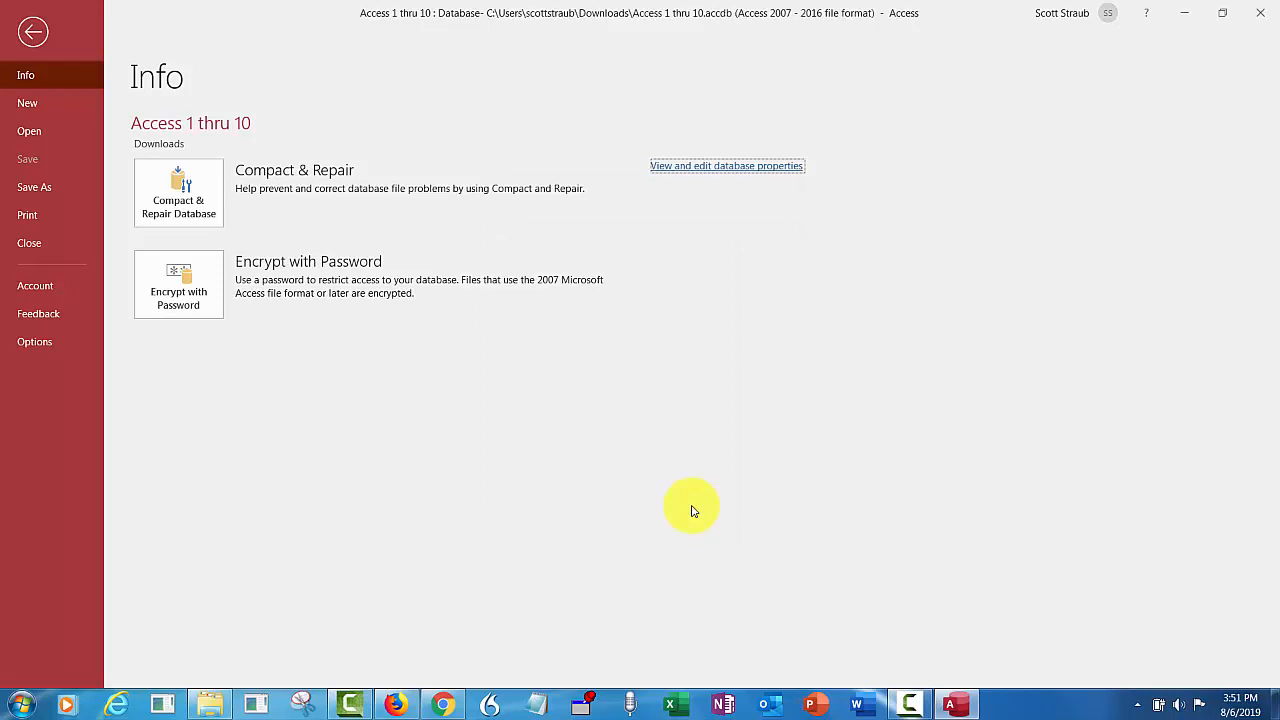